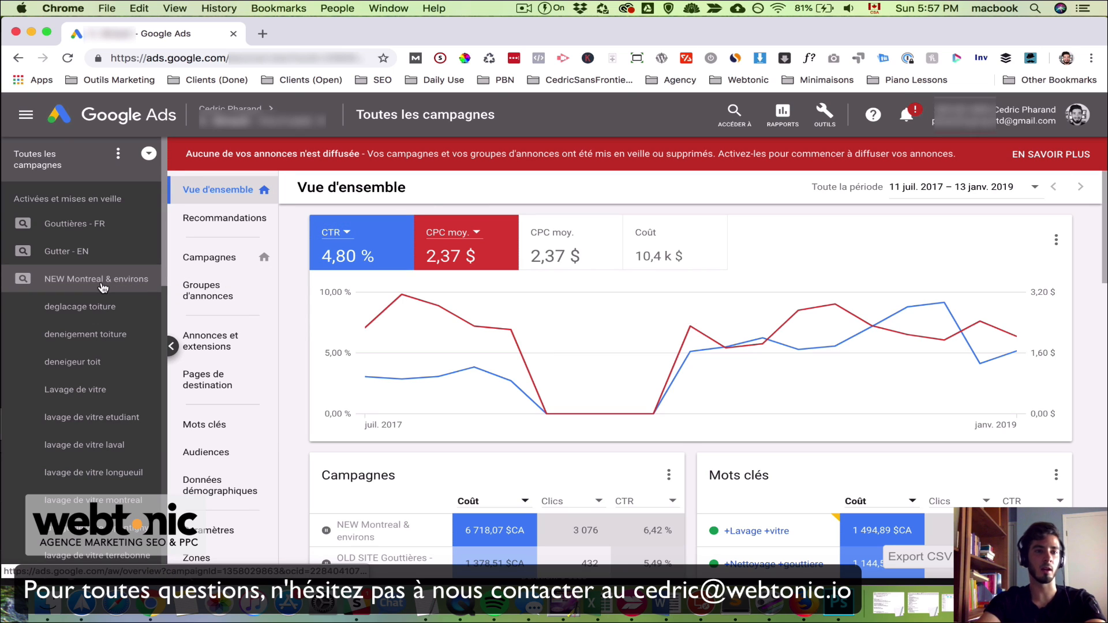
# Step: Open the keyword list of the NEW Montreal & environs campaign
pyautogui.click(62, 282)
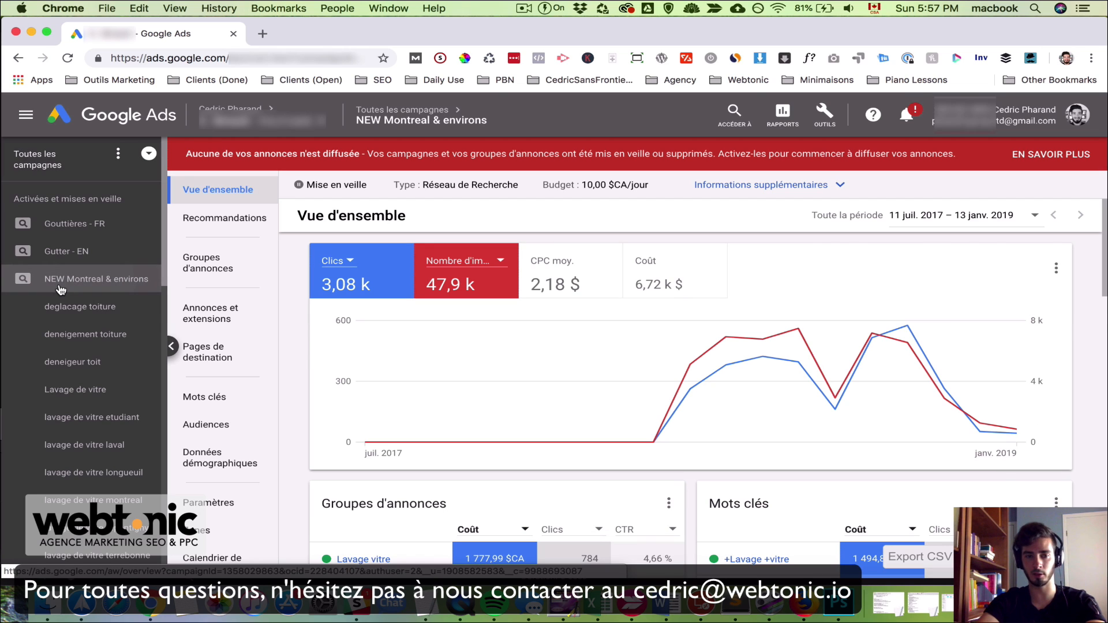
pyautogui.click(254, 400)
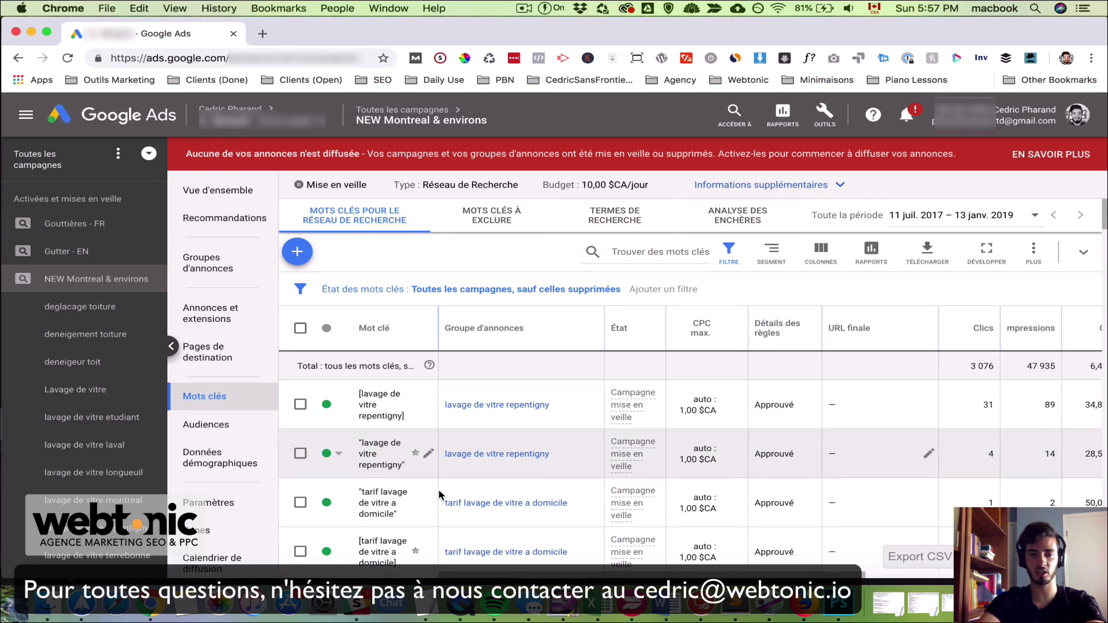
# Step: Look through the campaign's search keywords and its list of ad groups
pyautogui.scroll(-5, 404, 514)
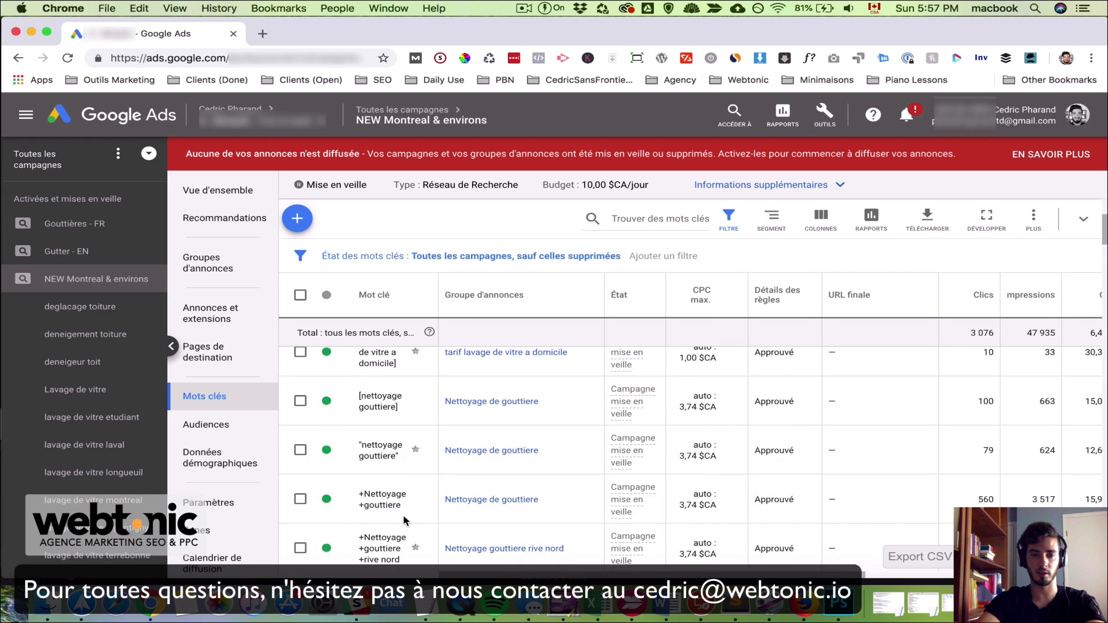
pyautogui.scroll(-2, 405, 521)
pyautogui.scroll(1, 405, 520)
pyautogui.hscroll(-5, 405, 520)
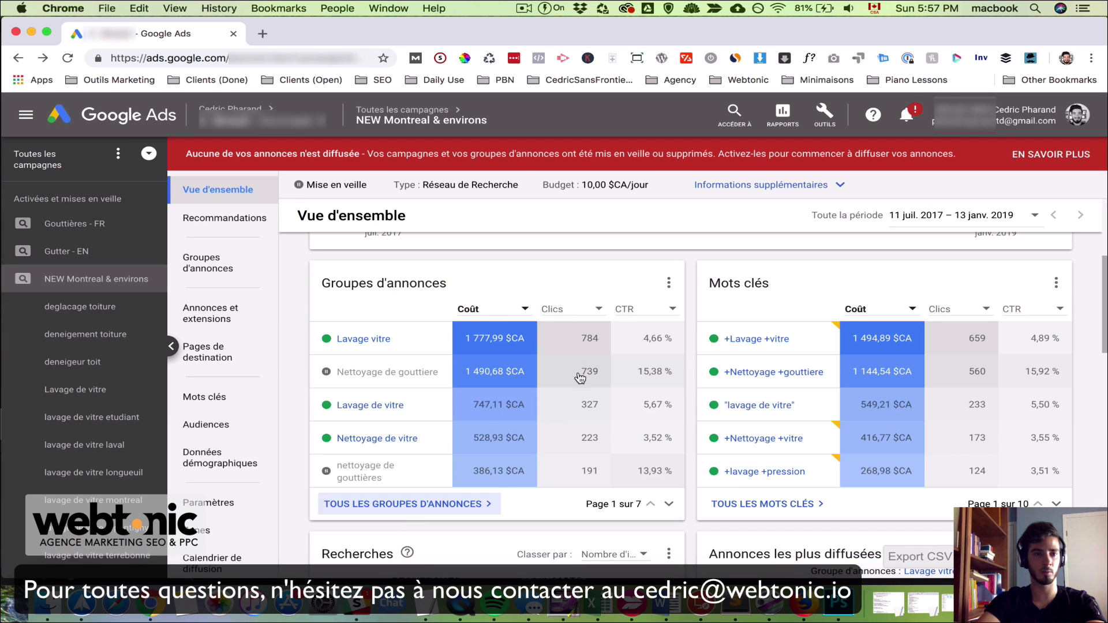
pyautogui.hscroll(5, 580, 378)
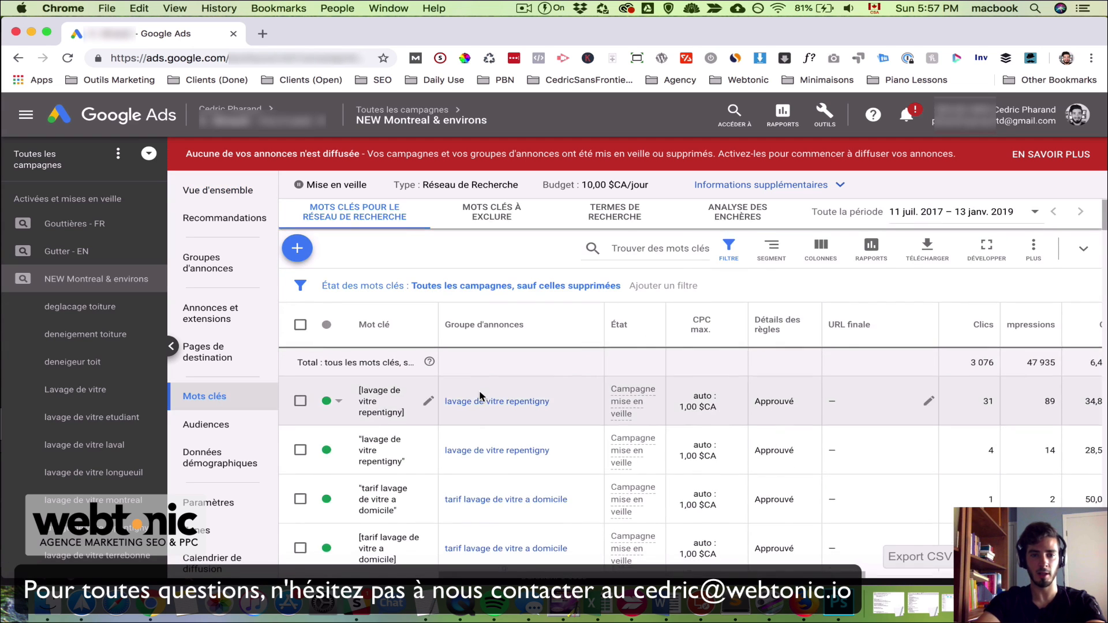
pyautogui.scroll(-5, 480, 396)
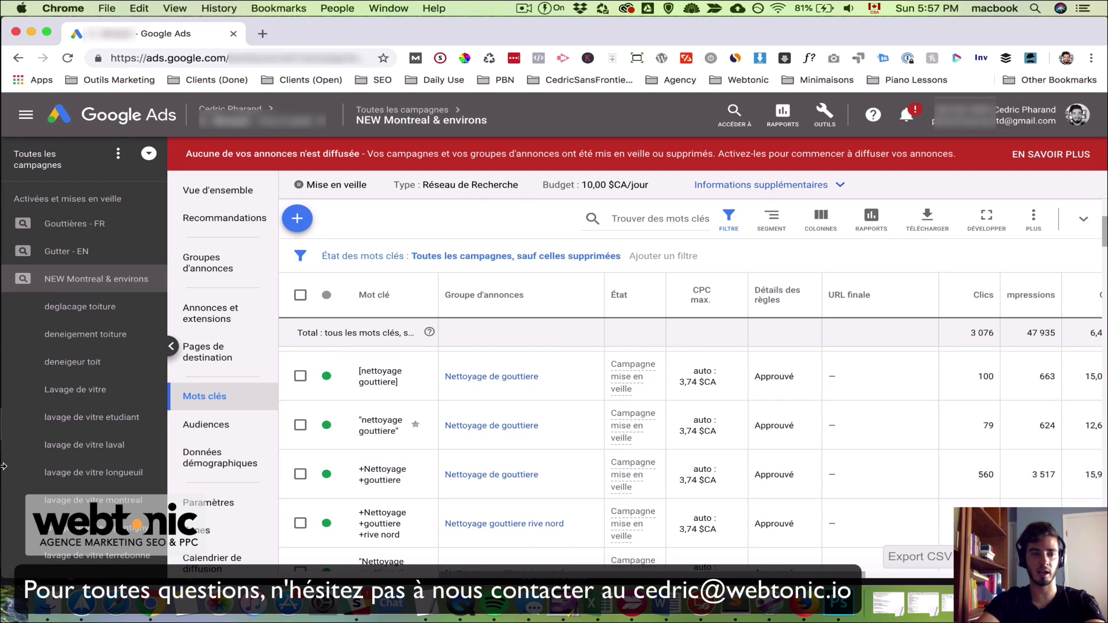
pyautogui.scroll(-3, 58, 461)
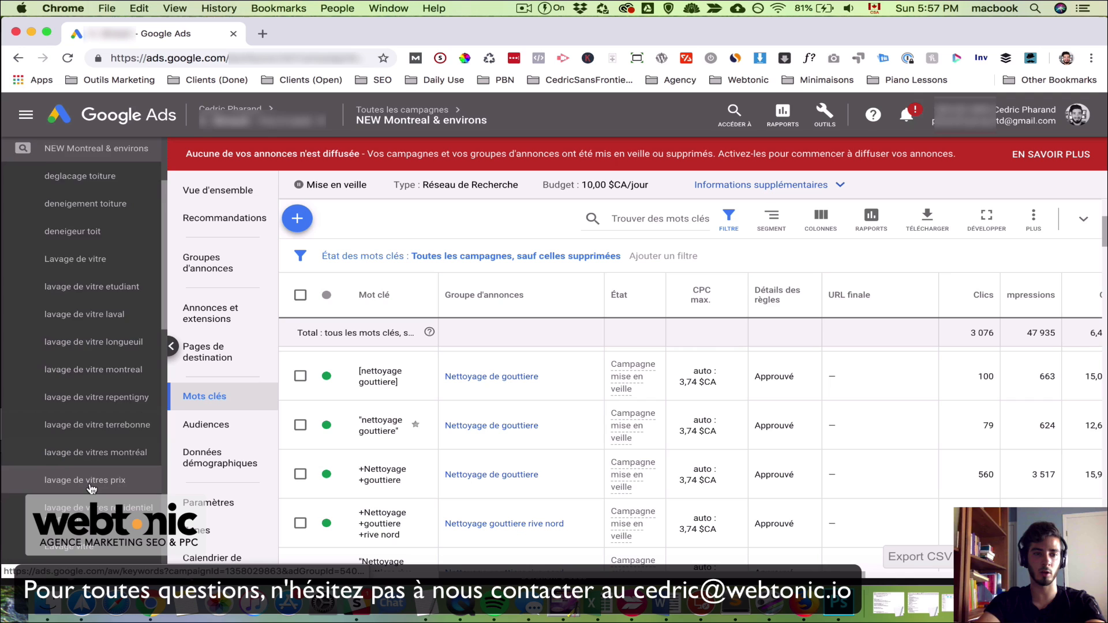
pyautogui.scroll(3, 98, 473)
pyautogui.scroll(2, 536, 358)
pyautogui.scroll(3, 541, 319)
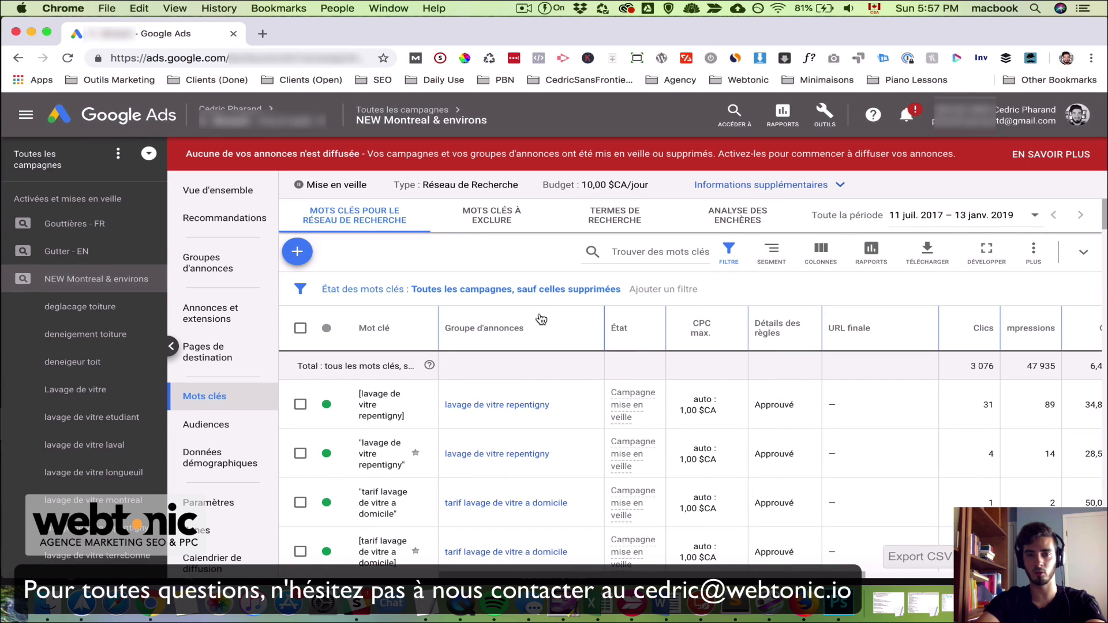
# Step: Display the campaign's search terms report with the date range set to Toute la période
pyautogui.click(608, 225)
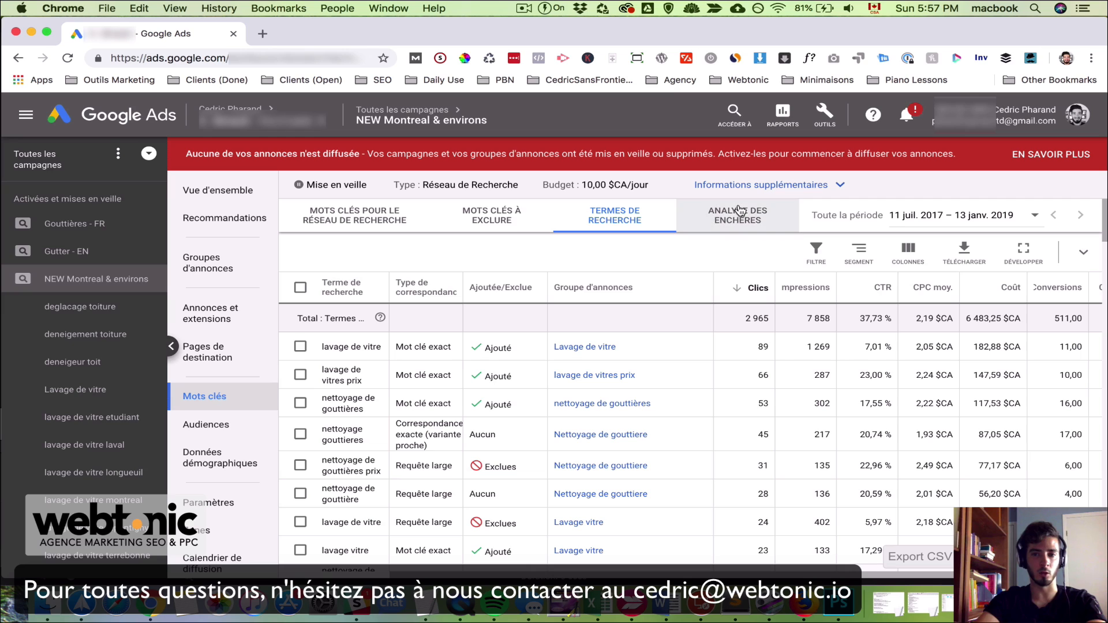
pyautogui.click(925, 217)
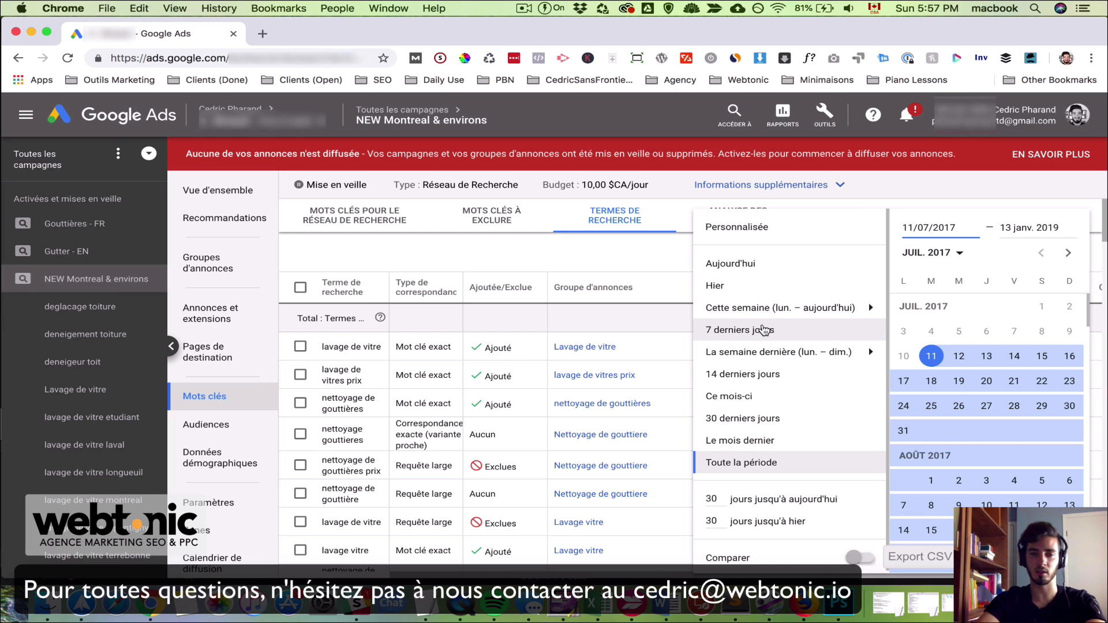
pyautogui.click(746, 465)
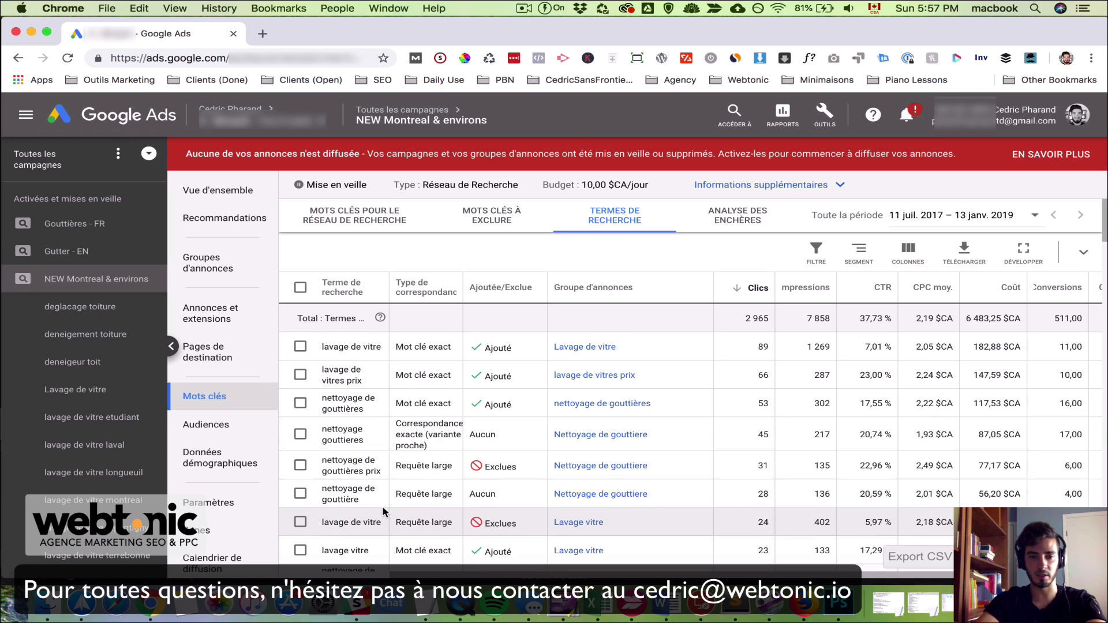
# Step: Compare the broad-match search term "nettoyage de gouttières prix" with the ad group that it triggered
pyautogui.moveTo(320, 461); pyautogui.dragTo(384, 476)
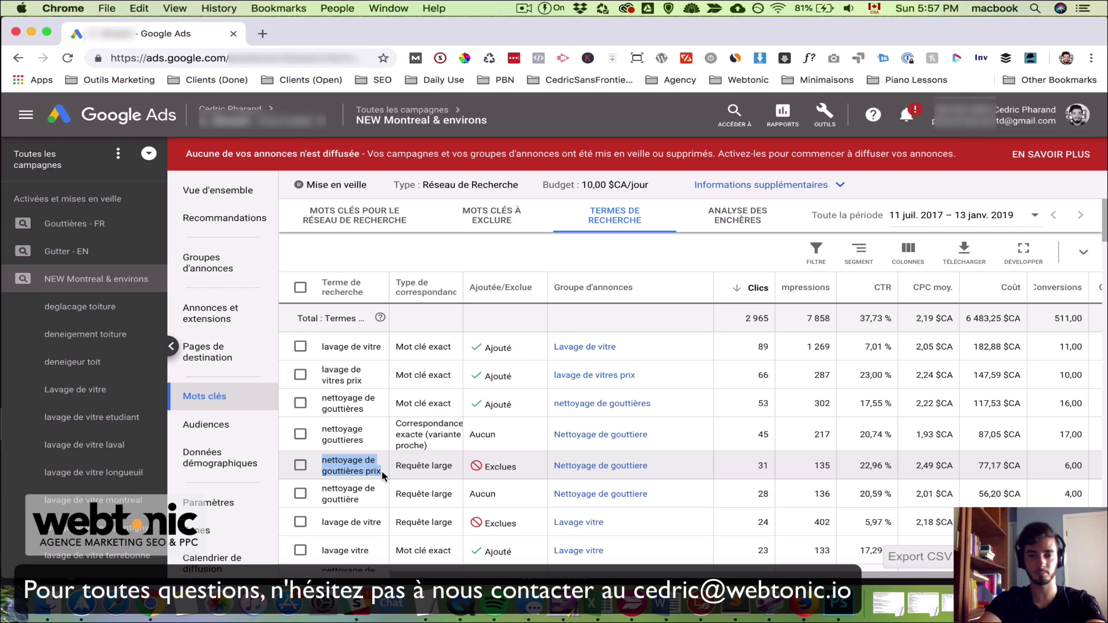
pyautogui.click(688, 472)
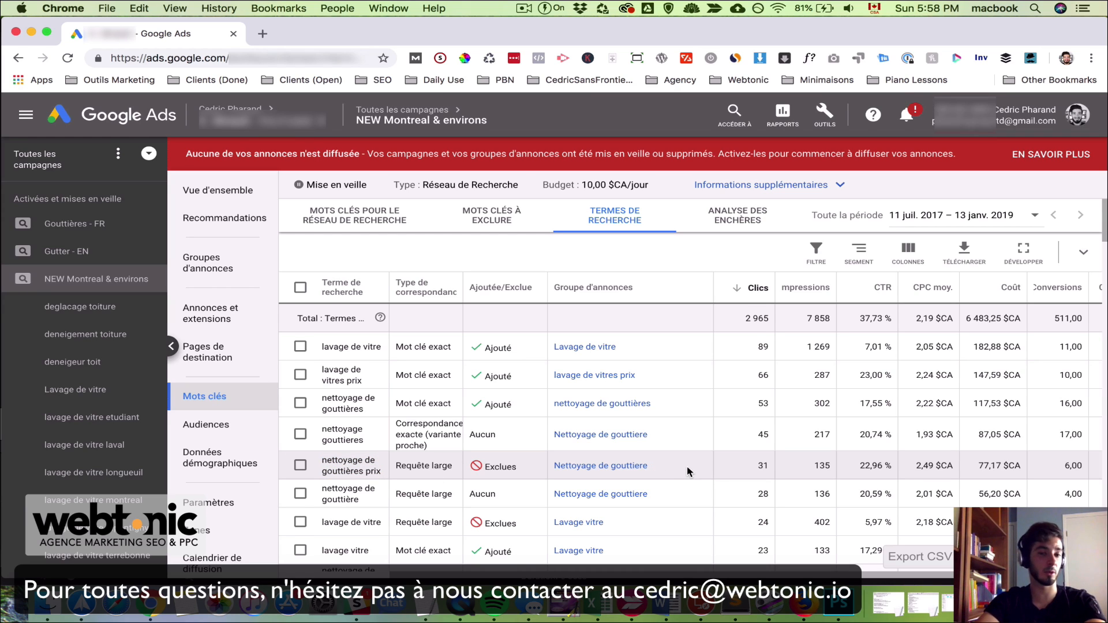
pyautogui.moveTo(687, 472); pyautogui.dragTo(556, 475)
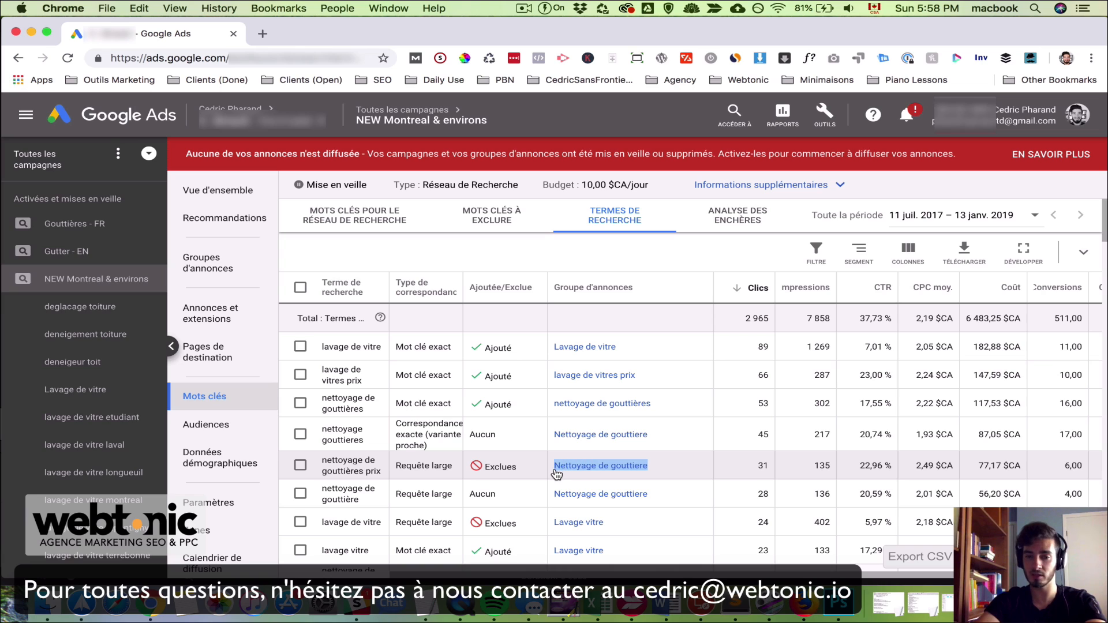
pyautogui.click(692, 468)
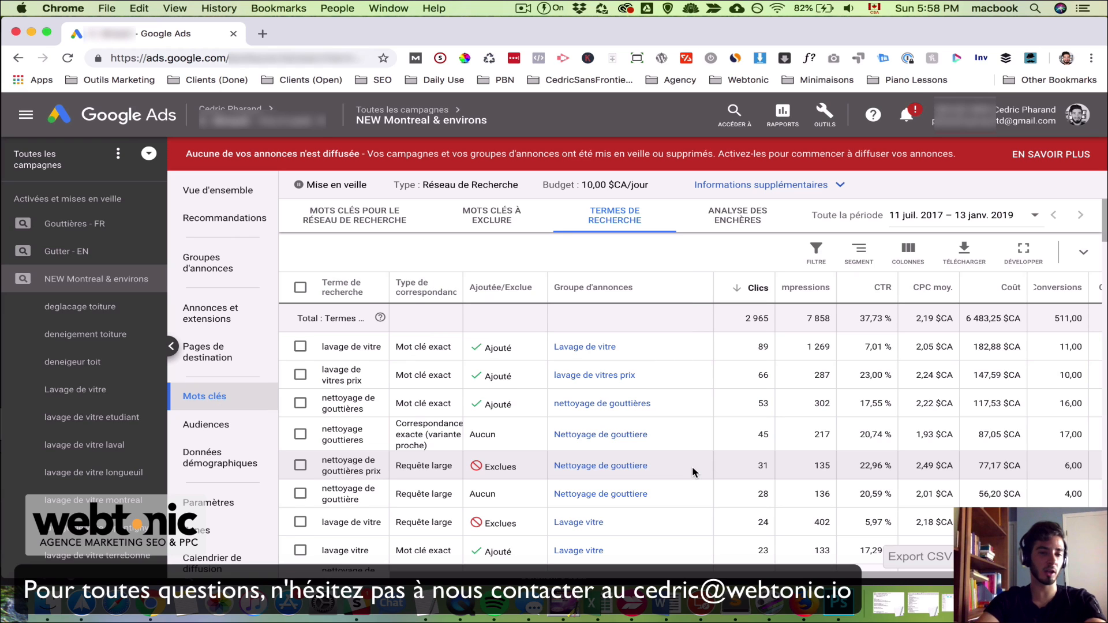
pyautogui.moveTo(321, 460); pyautogui.dragTo(388, 478)
pyautogui.click(387, 478)
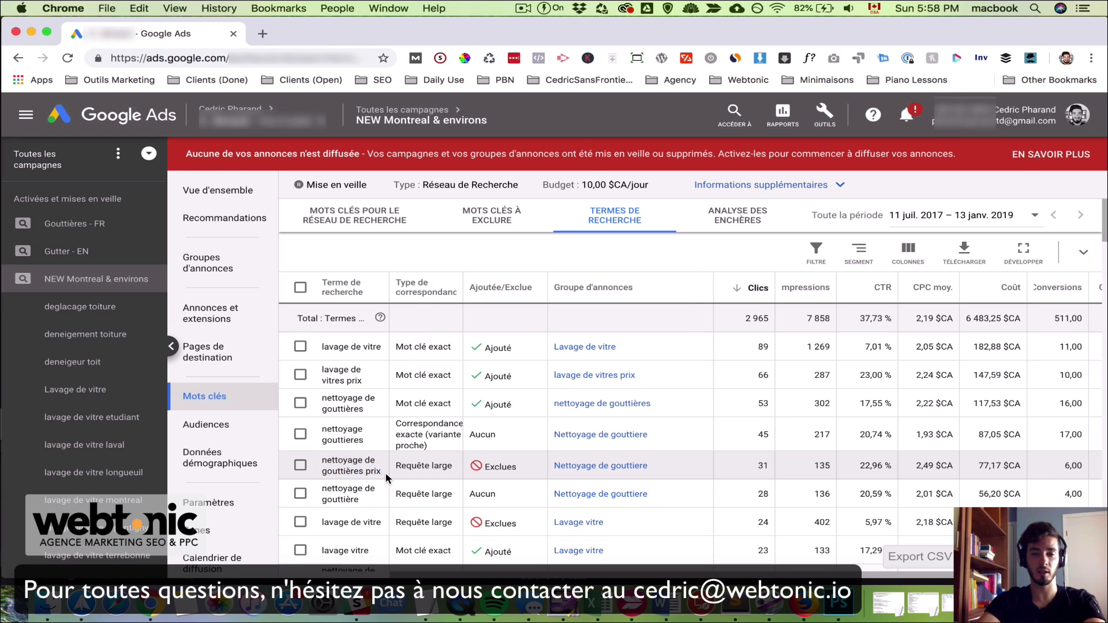
pyautogui.moveTo(668, 467); pyautogui.dragTo(552, 466)
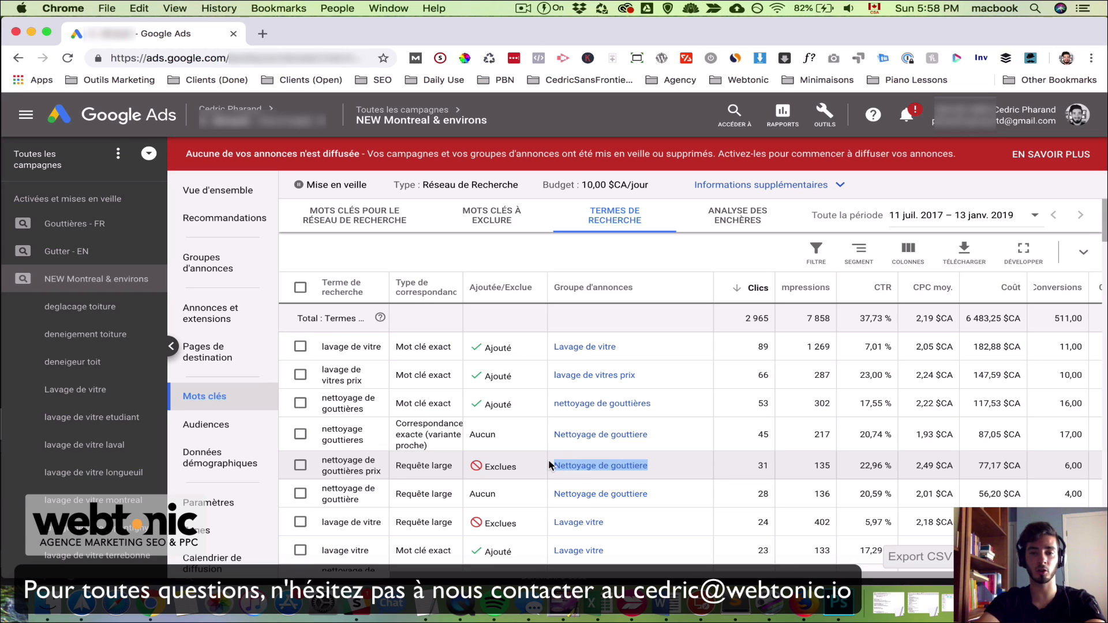
pyautogui.click(677, 474)
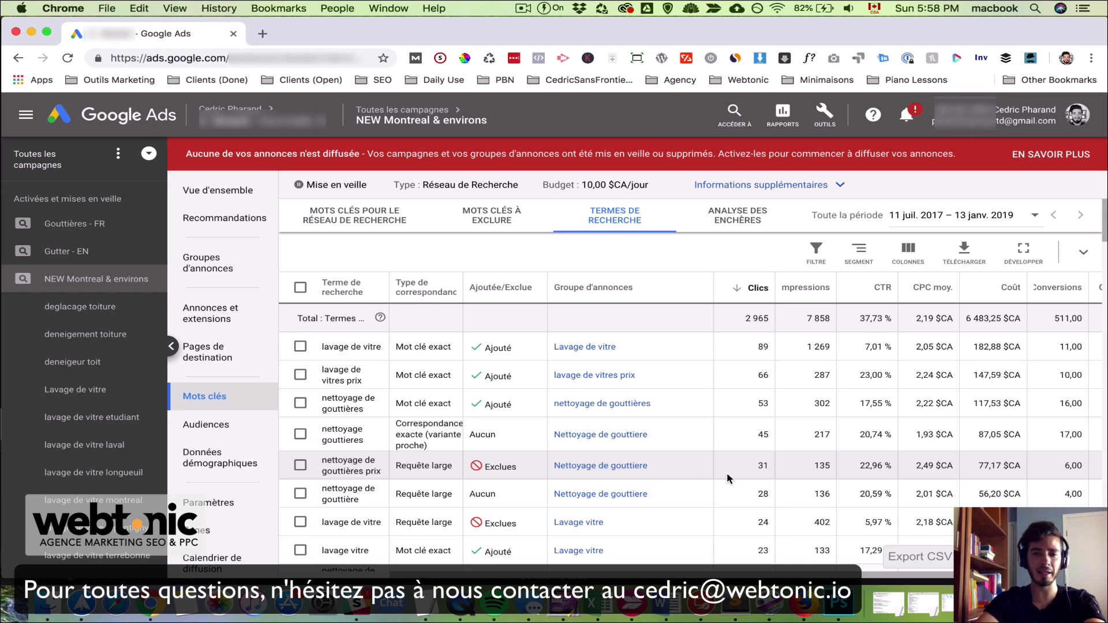
# Step: Examine the clicks, impressions, CTR and average CPC of "nettoyage de gouttières prix" in relation to its ad group
pyautogui.moveTo(758, 465); pyautogui.dragTo(892, 471)
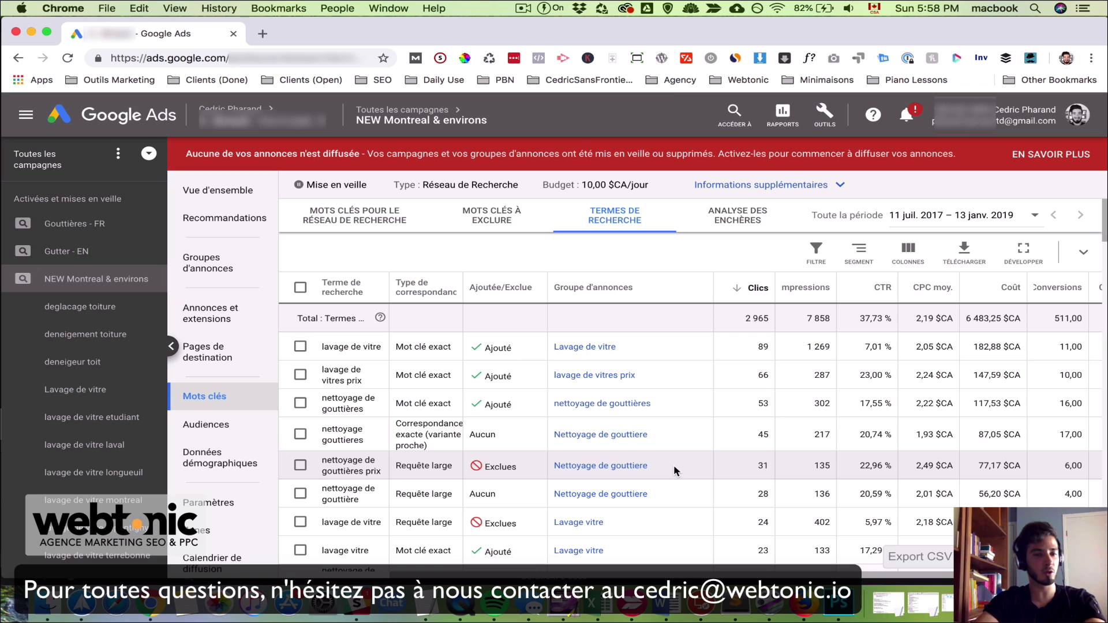
pyautogui.moveTo(321, 466); pyautogui.dragTo(382, 477)
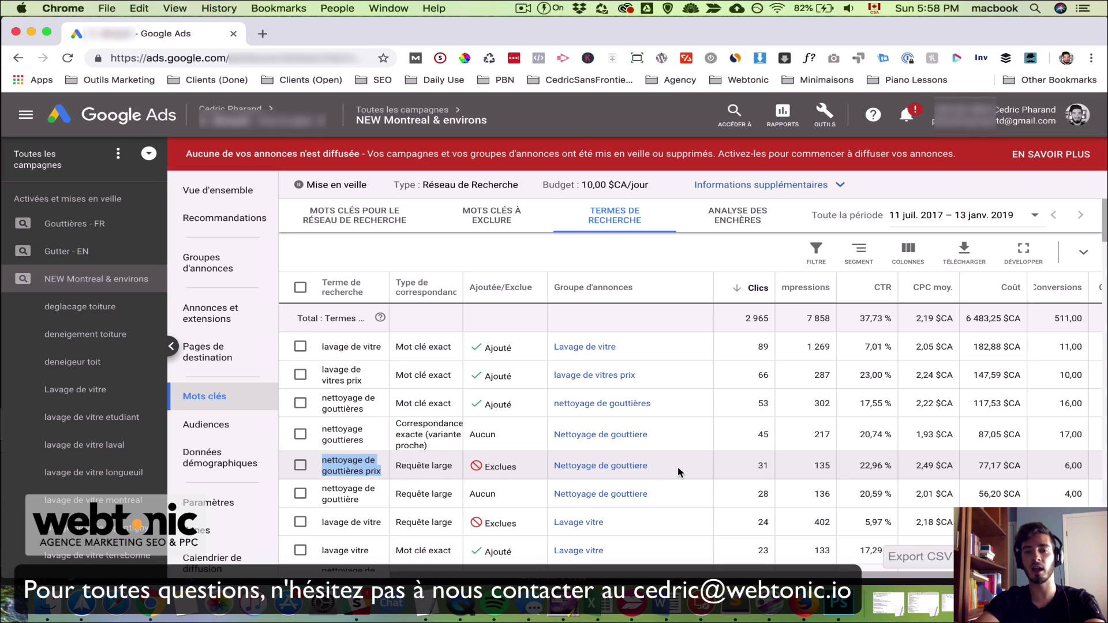
pyautogui.moveTo(680, 472); pyautogui.dragTo(556, 471)
pyautogui.click(698, 472)
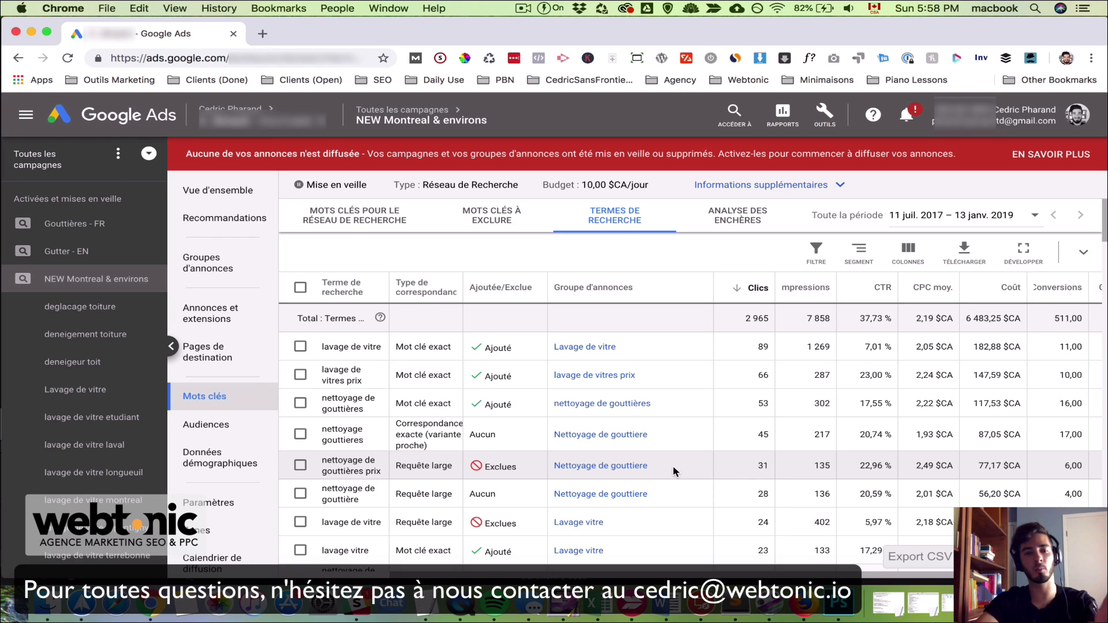
pyautogui.moveTo(322, 458); pyautogui.dragTo(392, 472)
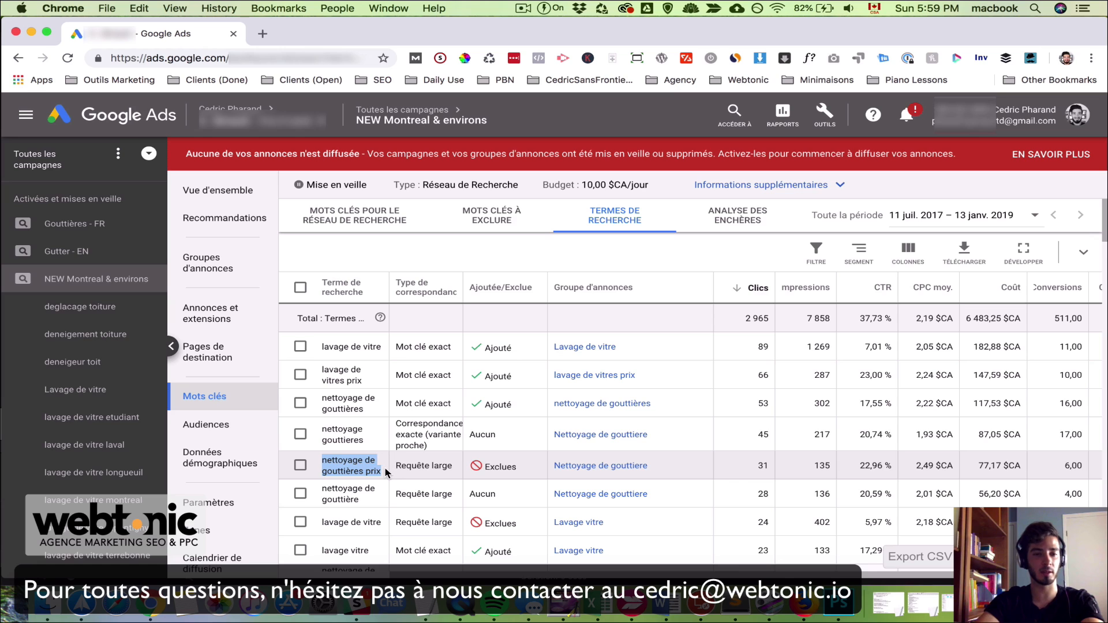
pyautogui.click(383, 467)
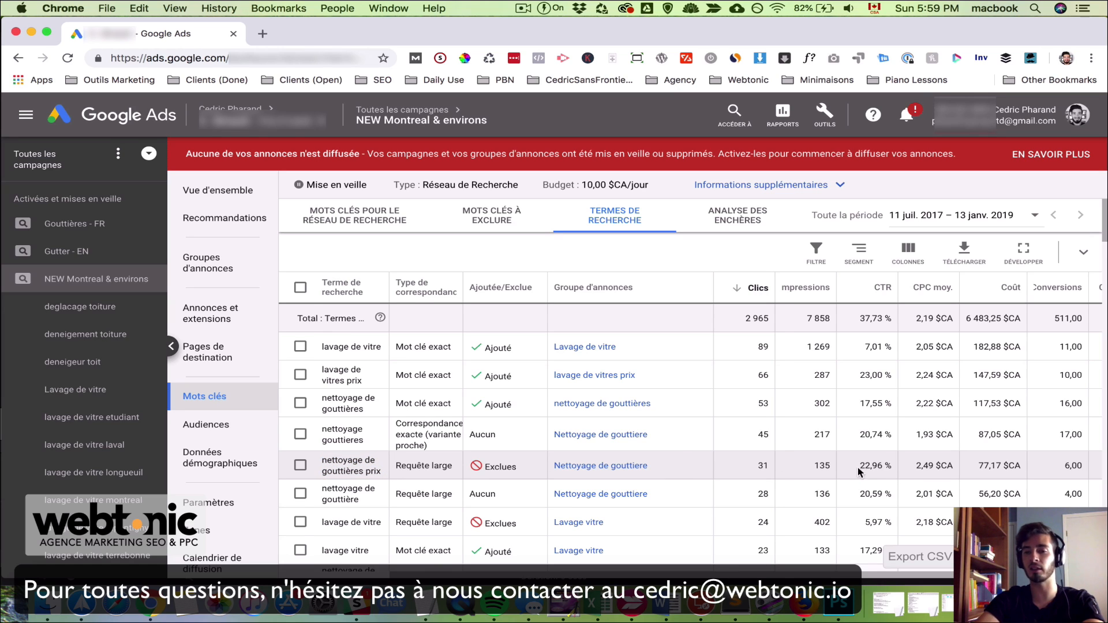
pyautogui.moveTo(858, 466); pyautogui.dragTo(896, 472)
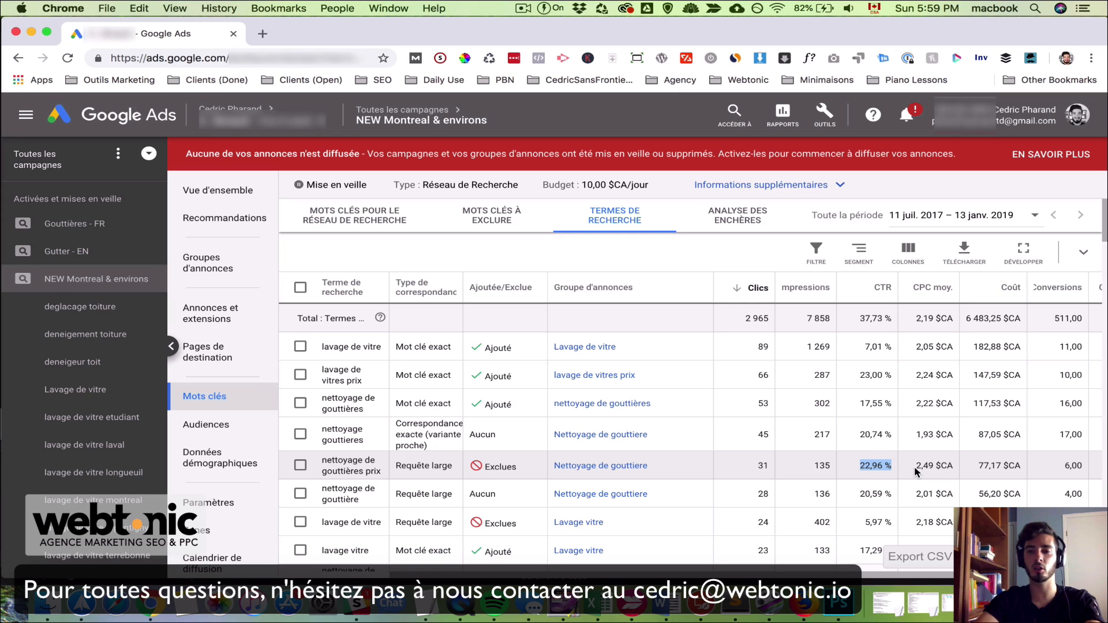
pyautogui.moveTo(916, 471); pyautogui.dragTo(958, 470)
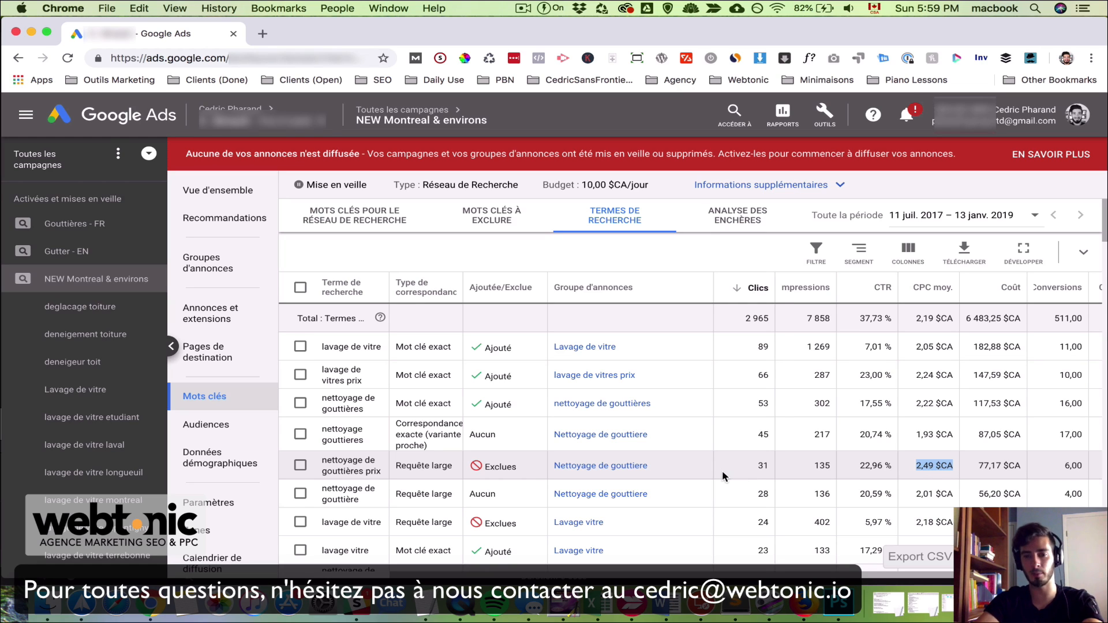
pyautogui.click(690, 471)
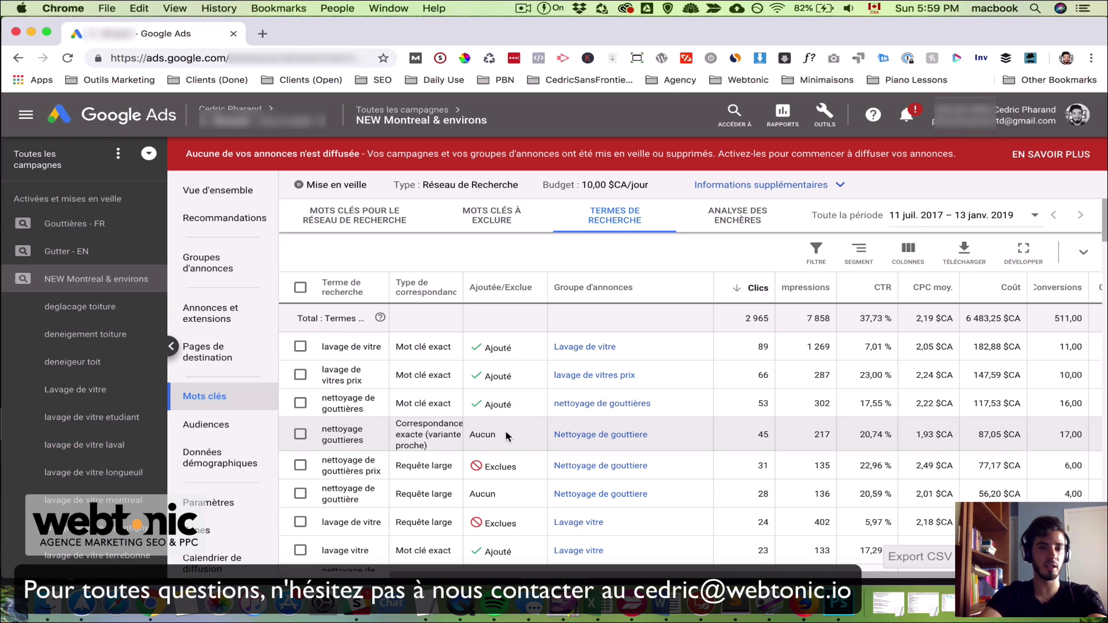
# Step: Check the added or excluded status of the search terms "lavage de vitres prix" and "nettoyage de gouttières prix"
pyautogui.moveTo(483, 294)
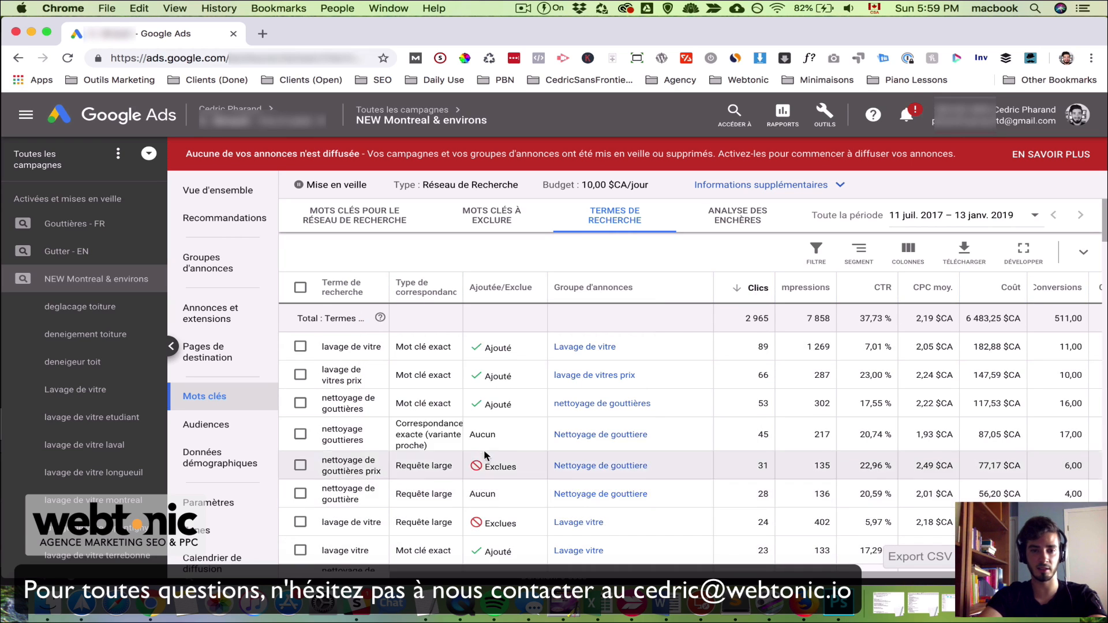
pyautogui.moveTo(474, 402); pyautogui.dragTo(513, 384)
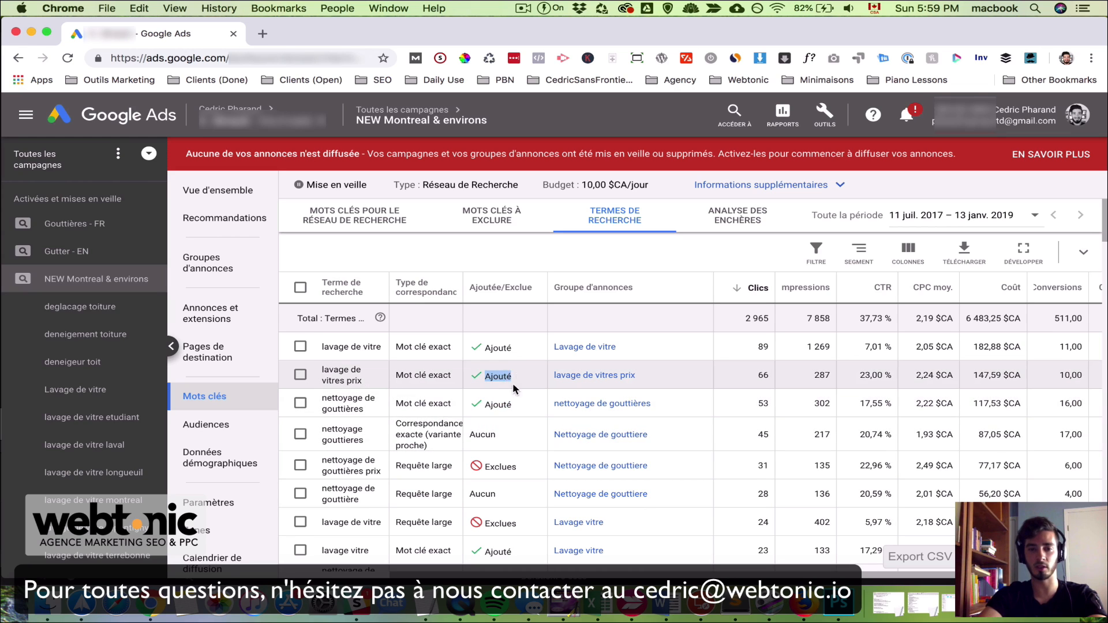
pyautogui.moveTo(485, 463); pyautogui.dragTo(537, 466)
pyautogui.click(513, 453)
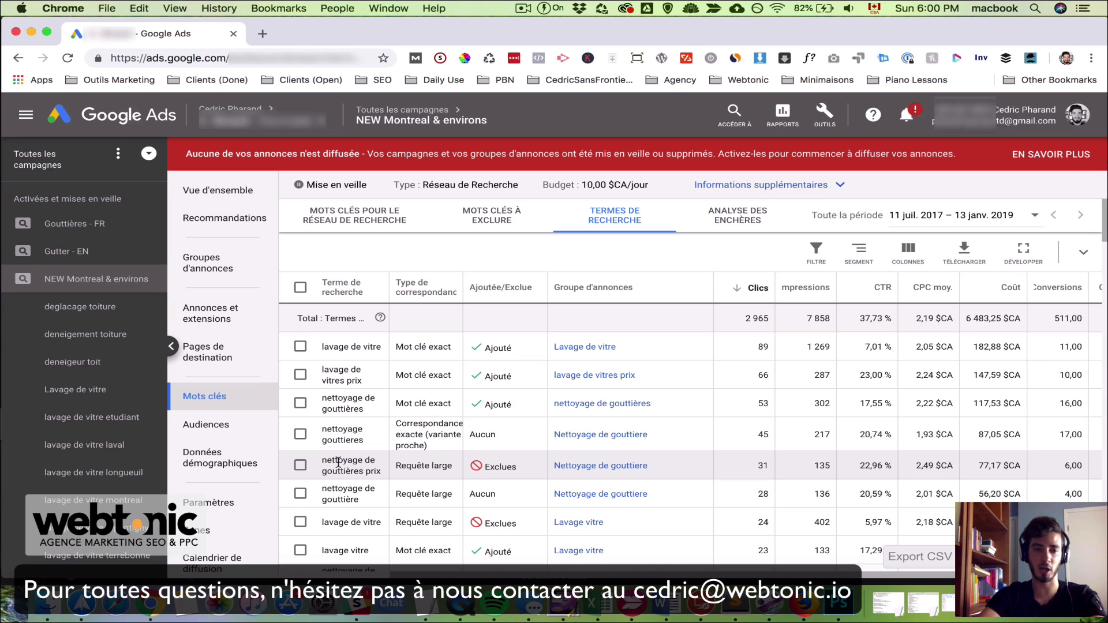
# Step: Look further down the search terms for ones not yet added or excluded, and examine "lavage de vitres longueuil"
pyautogui.scroll(-10, 338, 462)
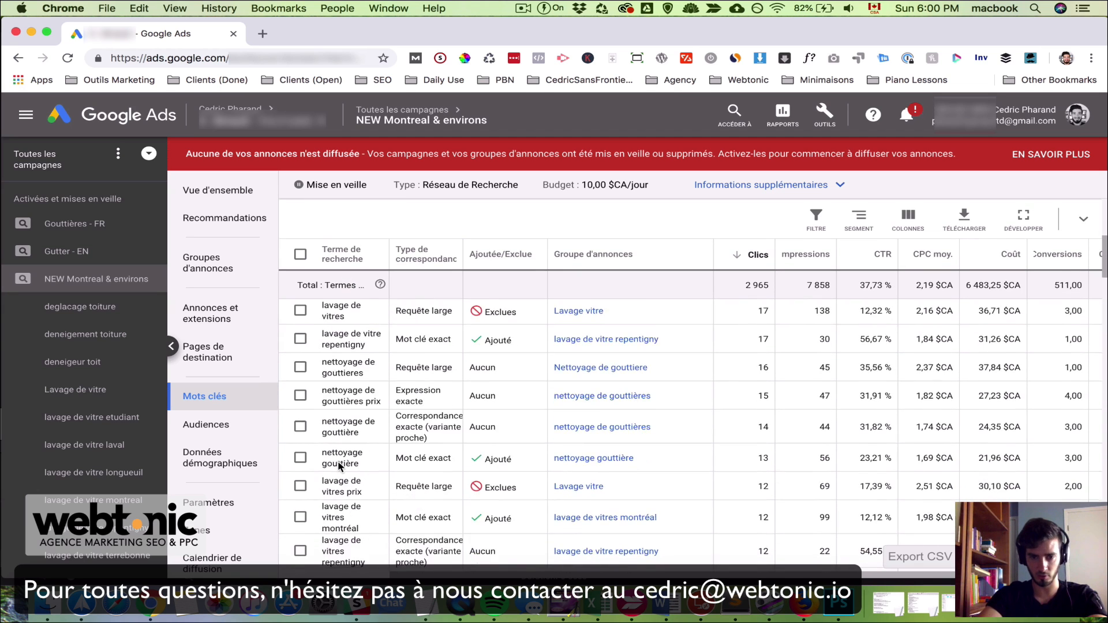
pyautogui.scroll(-3, 338, 462)
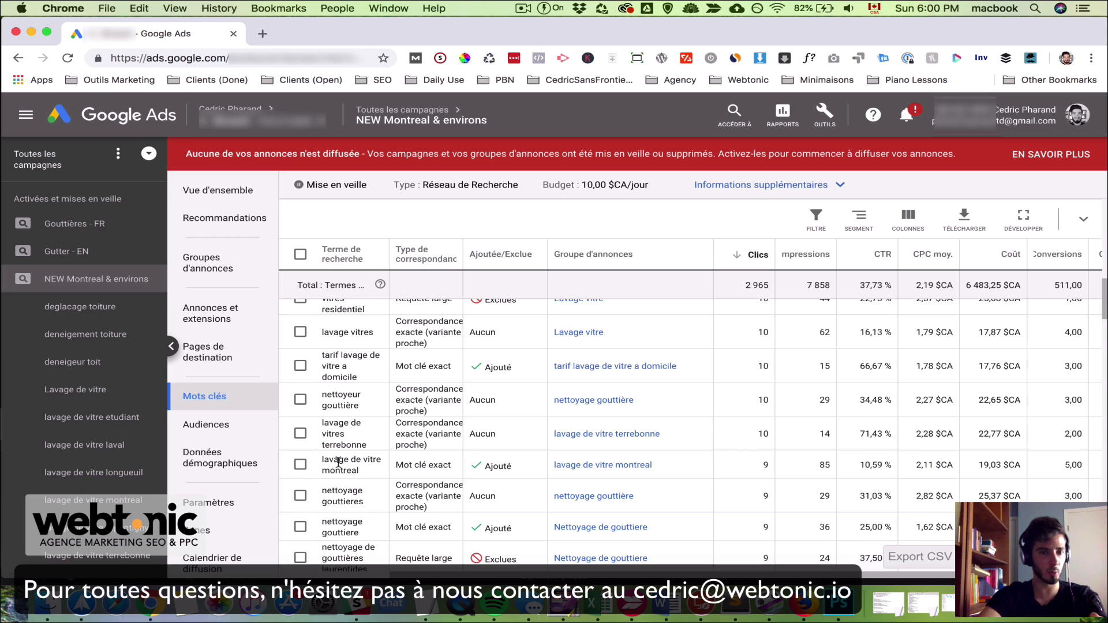
pyautogui.scroll(-3, 338, 462)
pyautogui.scroll(-5, 337, 460)
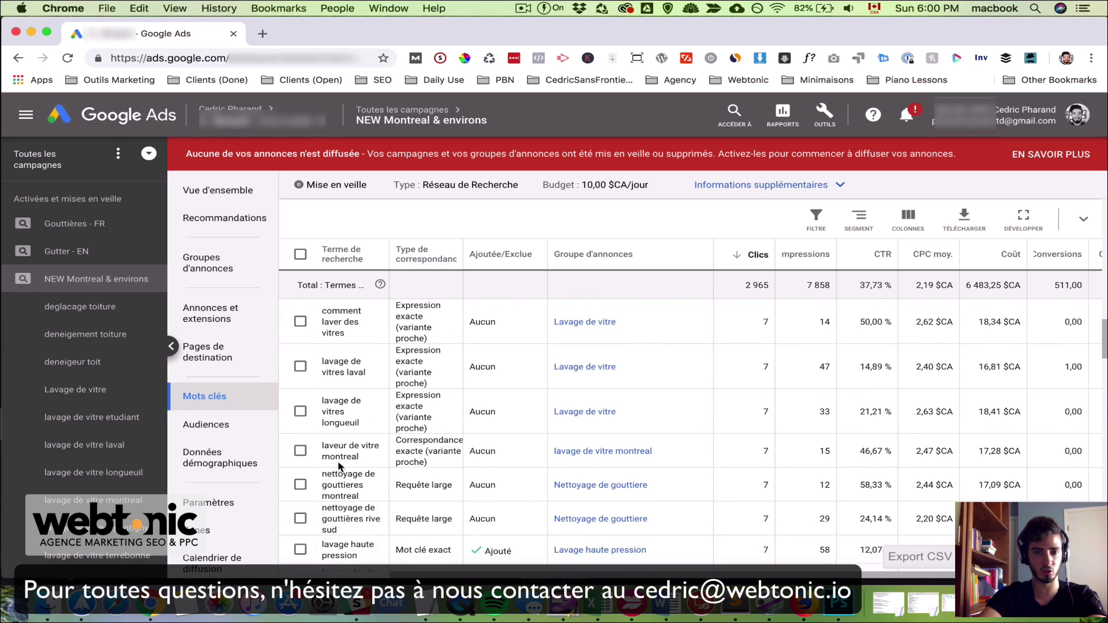
pyautogui.scroll(3, 338, 462)
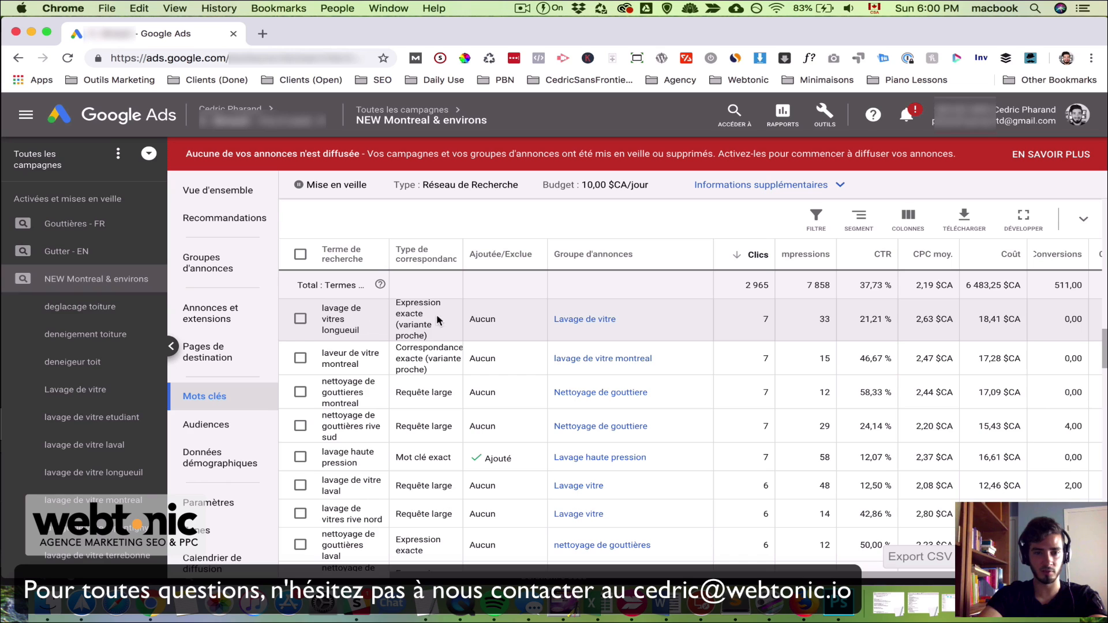
pyautogui.scroll(1, 337, 315)
pyautogui.moveTo(321, 346); pyautogui.dragTo(375, 374)
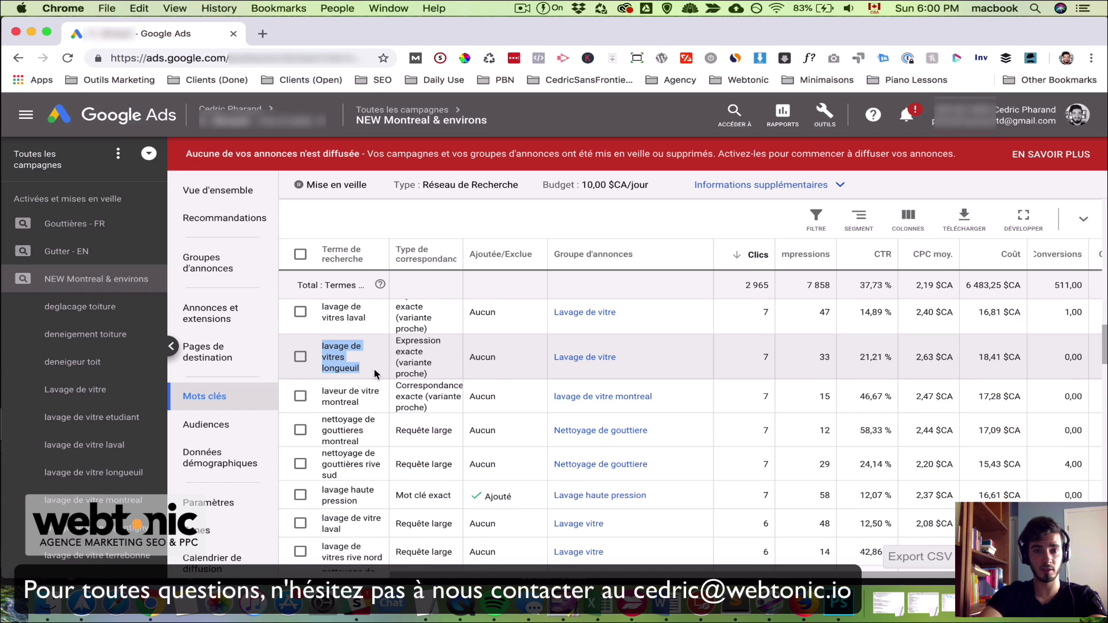
pyautogui.click(375, 374)
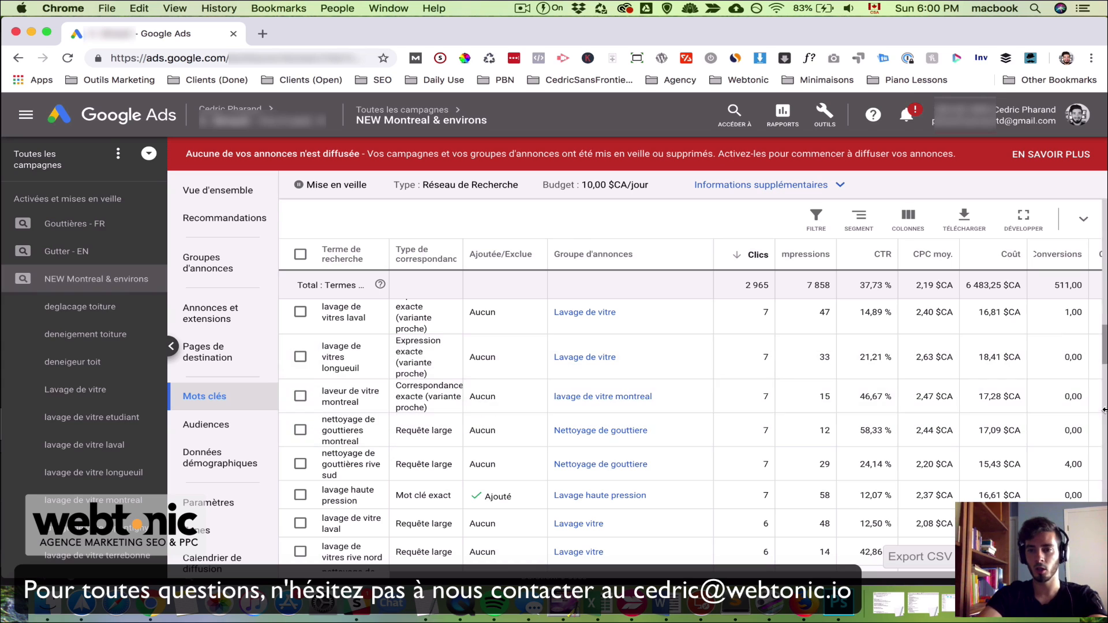
# Step: Copy the search term "lavage de vitres longueuil" into the blank TextEdit note and select its row among the search terms
pyautogui.doubleClick(864, 358)
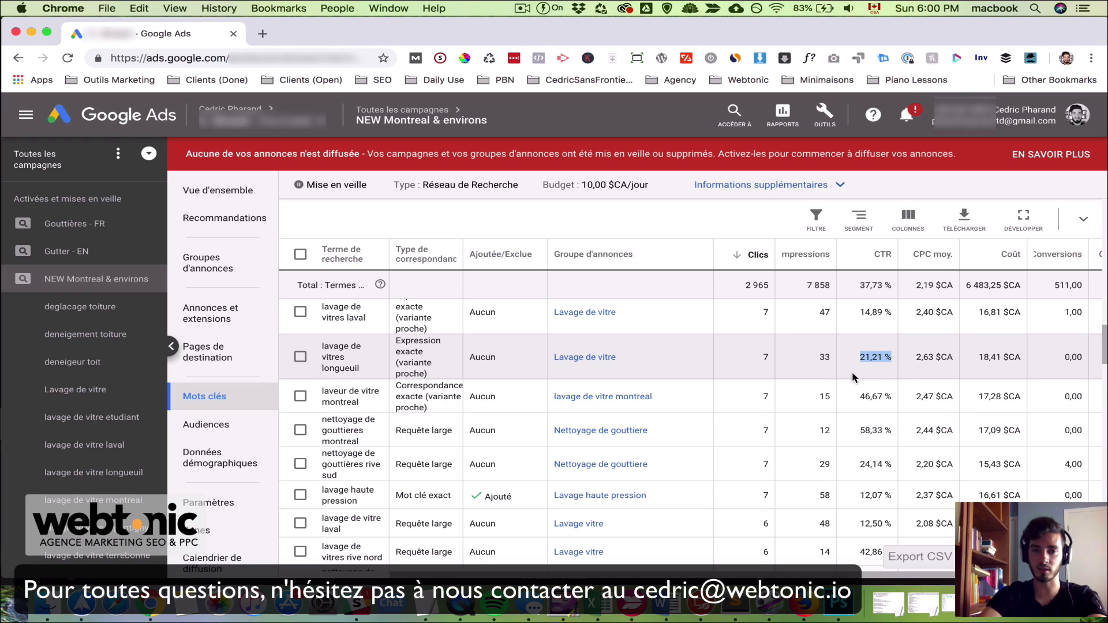
pyautogui.click(360, 365)
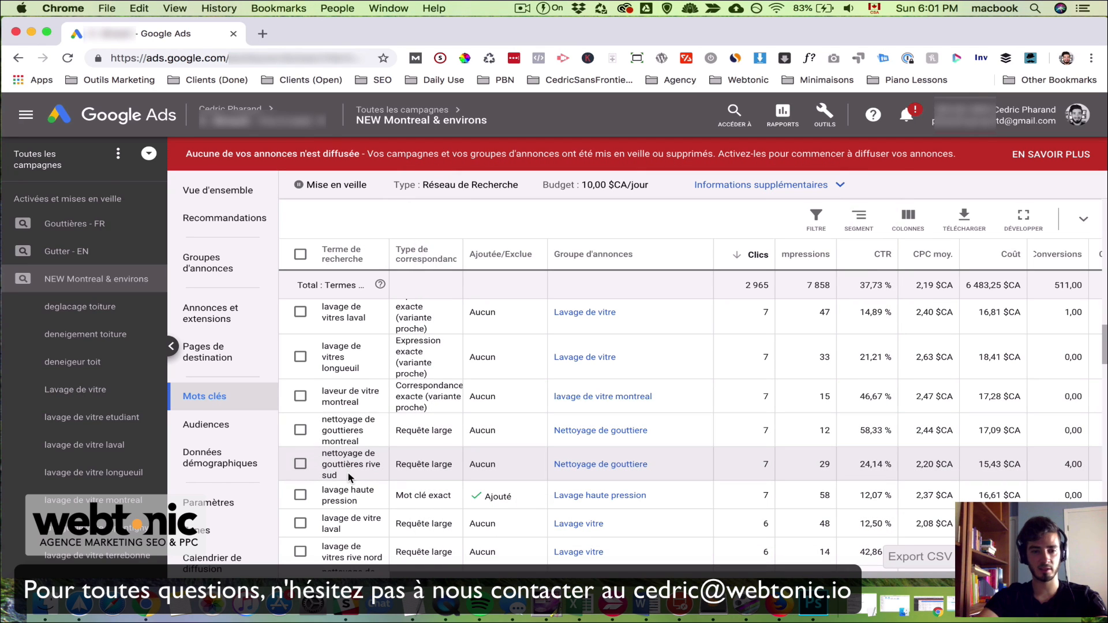
pyautogui.moveTo(362, 372); pyautogui.dragTo(322, 348)
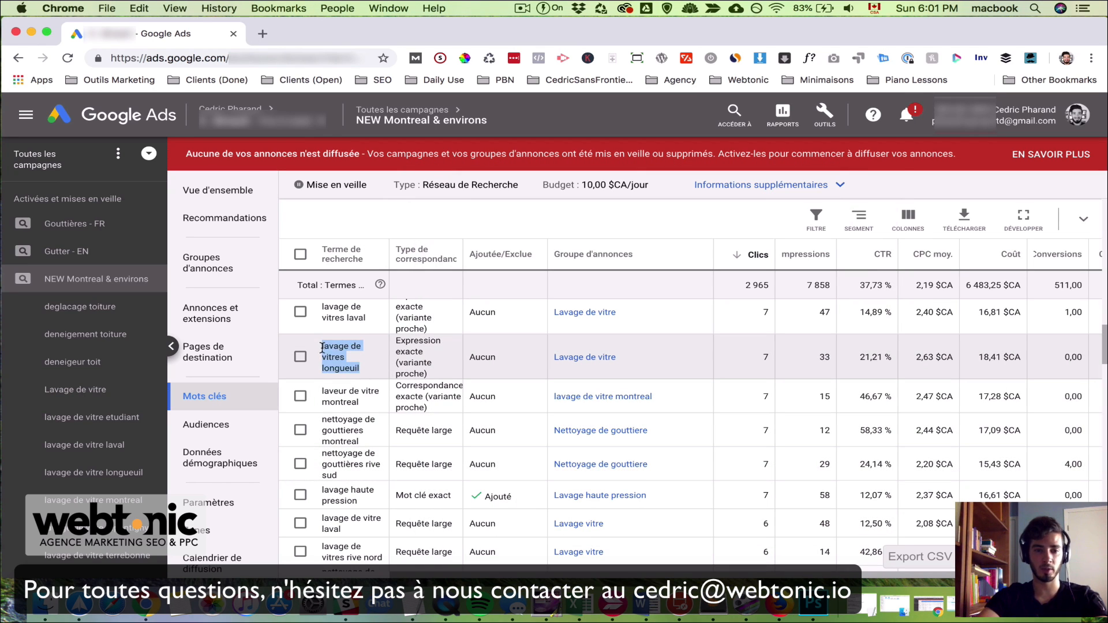
pyautogui.press('super+c')
pyautogui.hotkey('ctrl', 'Up')
pyautogui.click(838, 309)
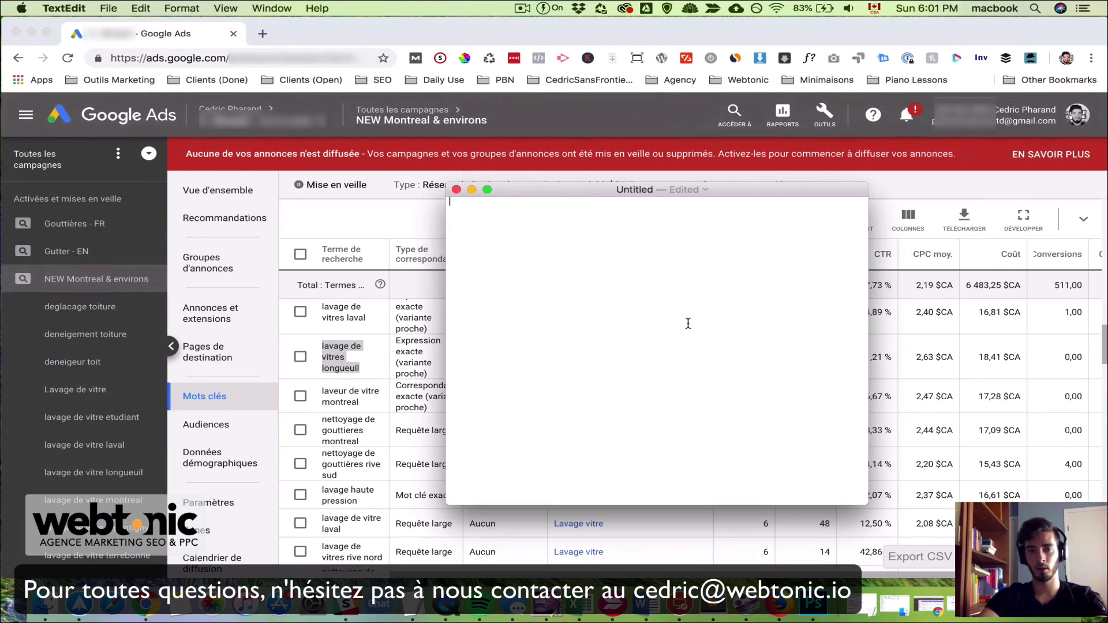
pyautogui.press('super+v')
pyautogui.press('super+Tab')
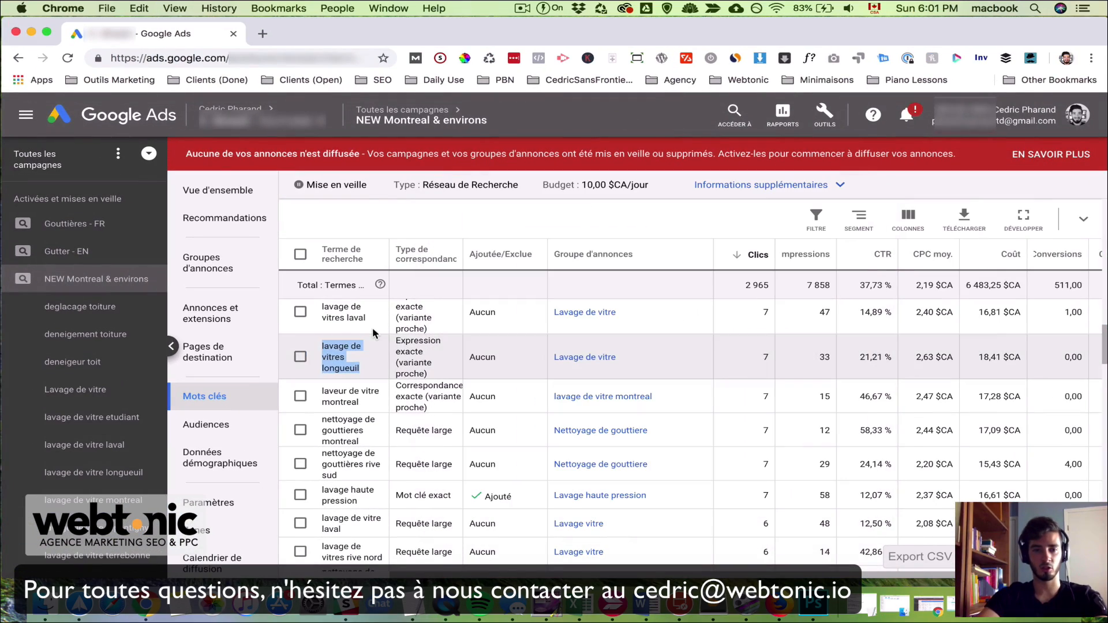
pyautogui.click(299, 359)
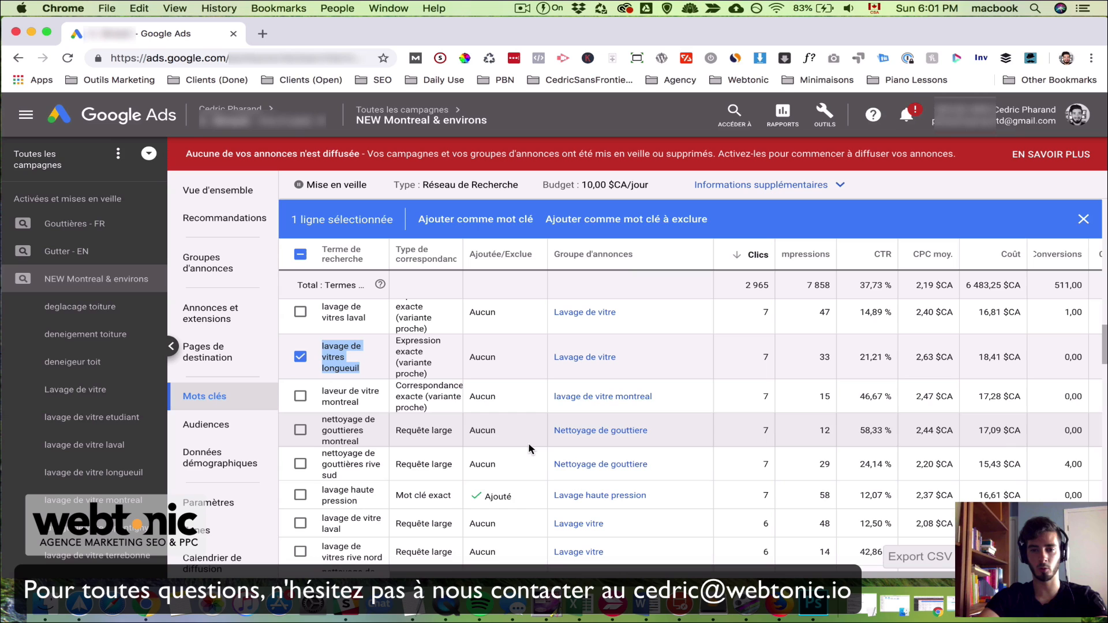
# Step: Copy "nettoyage de gouttieres montreal" onto a new line of the TextEdit note and add its search term row to the selection
pyautogui.scroll(-3, 481, 490)
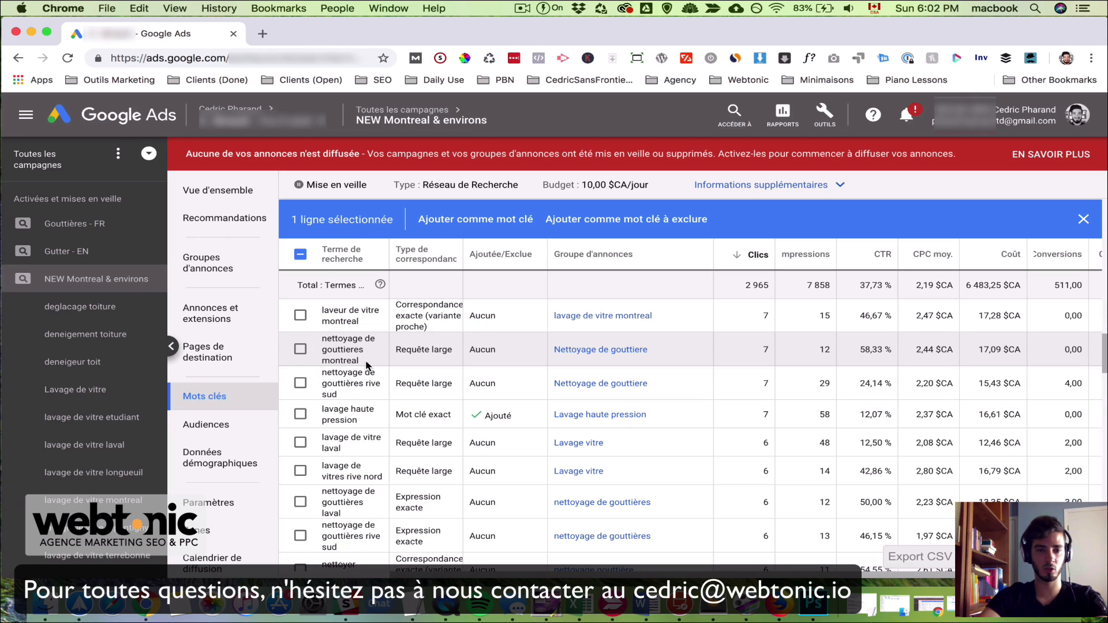
pyautogui.moveTo(359, 363); pyautogui.dragTo(322, 340)
pyautogui.press('super+c')
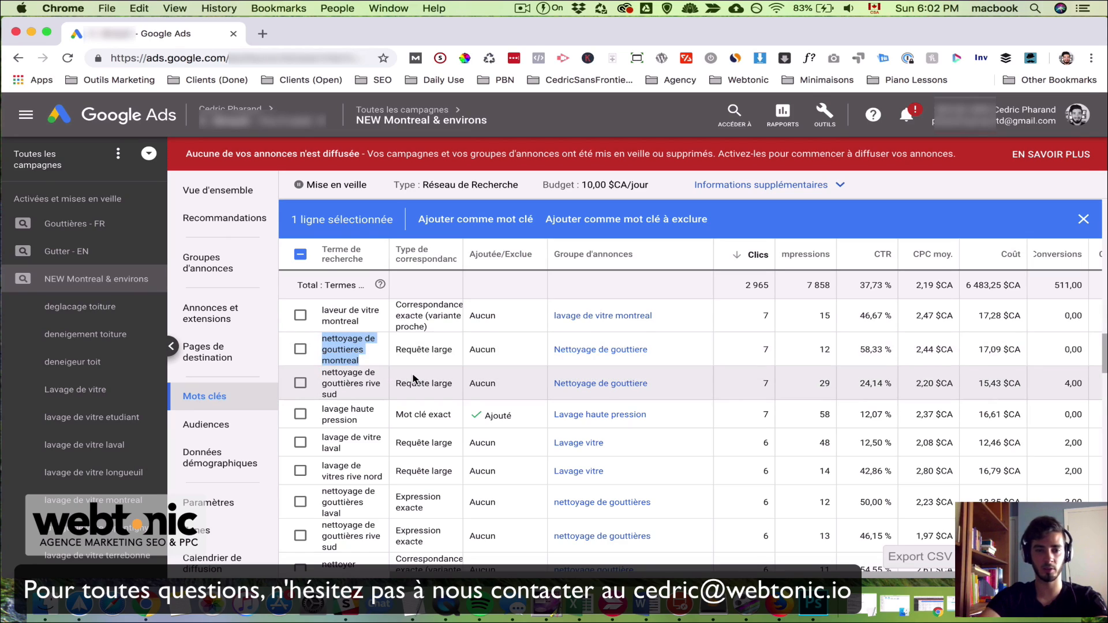
pyautogui.hotkey('ctrl', 'Up')
pyautogui.click(906, 473)
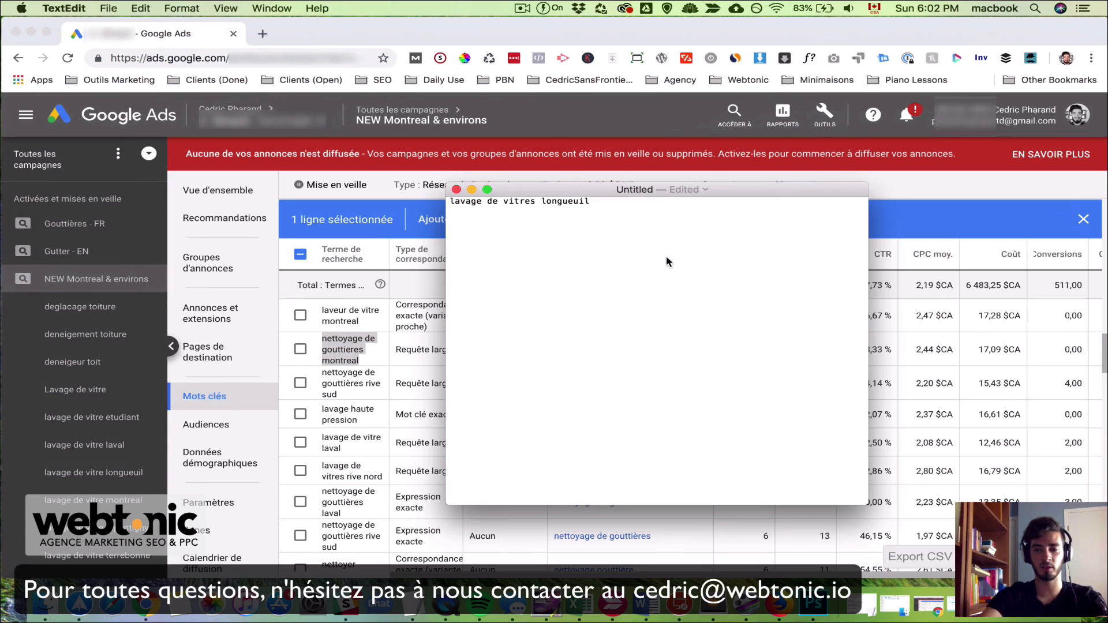
pyautogui.press('Return')
pyautogui.press('super+v')
pyautogui.click(395, 375)
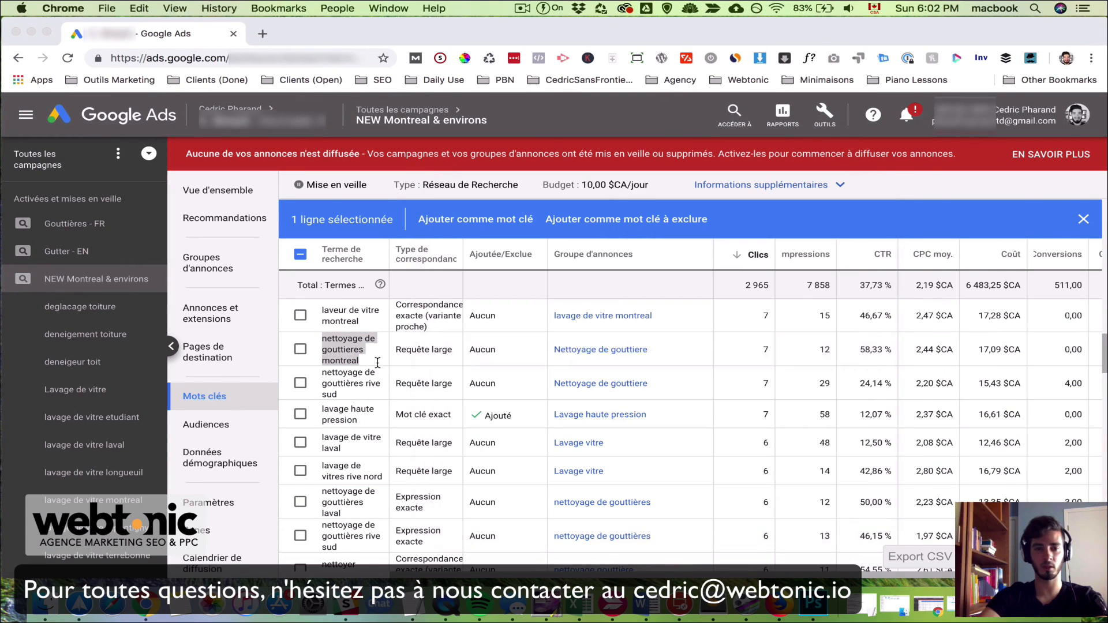
pyautogui.click(300, 349)
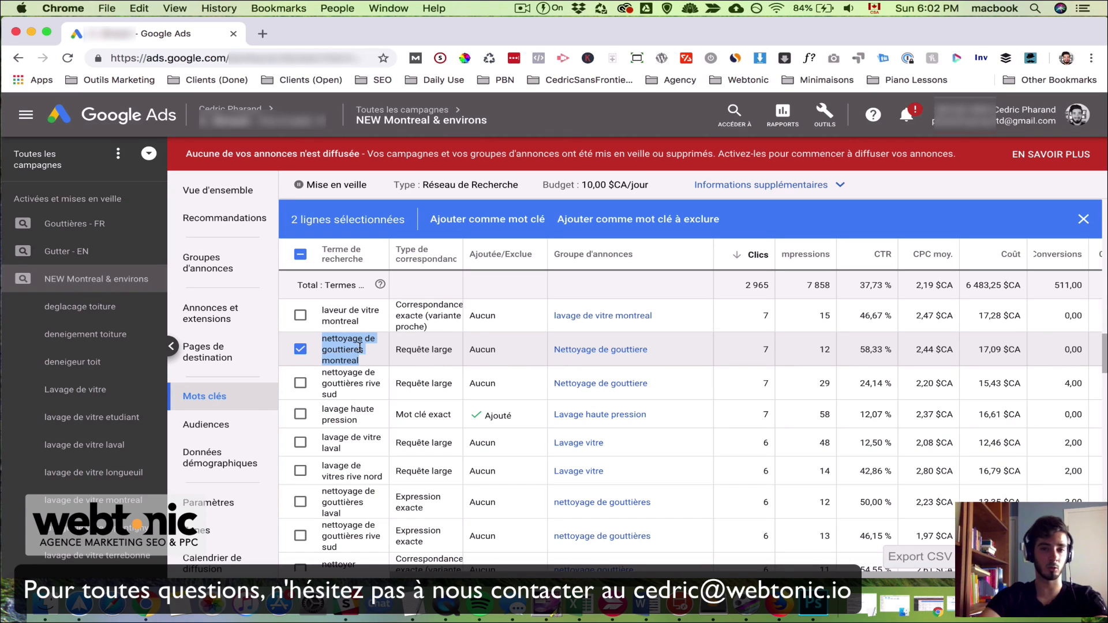
# Step: Start adding the two selected terms as negative keywords and compare them with the terms in the TextEdit note
pyautogui.click(626, 225)
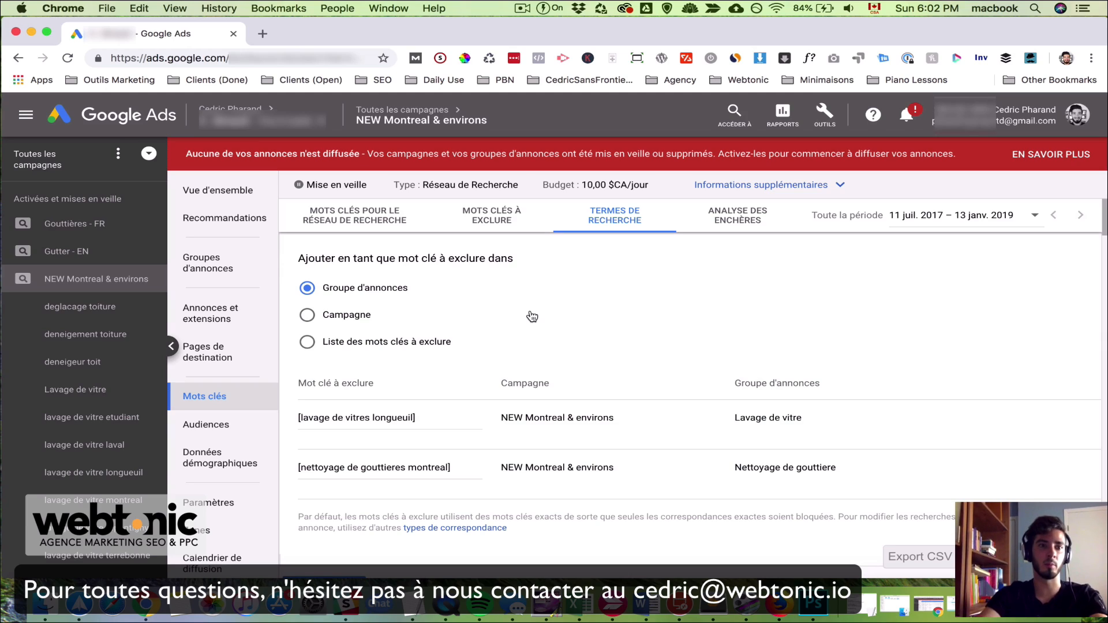
pyautogui.hotkey('ctrl', 'Up')
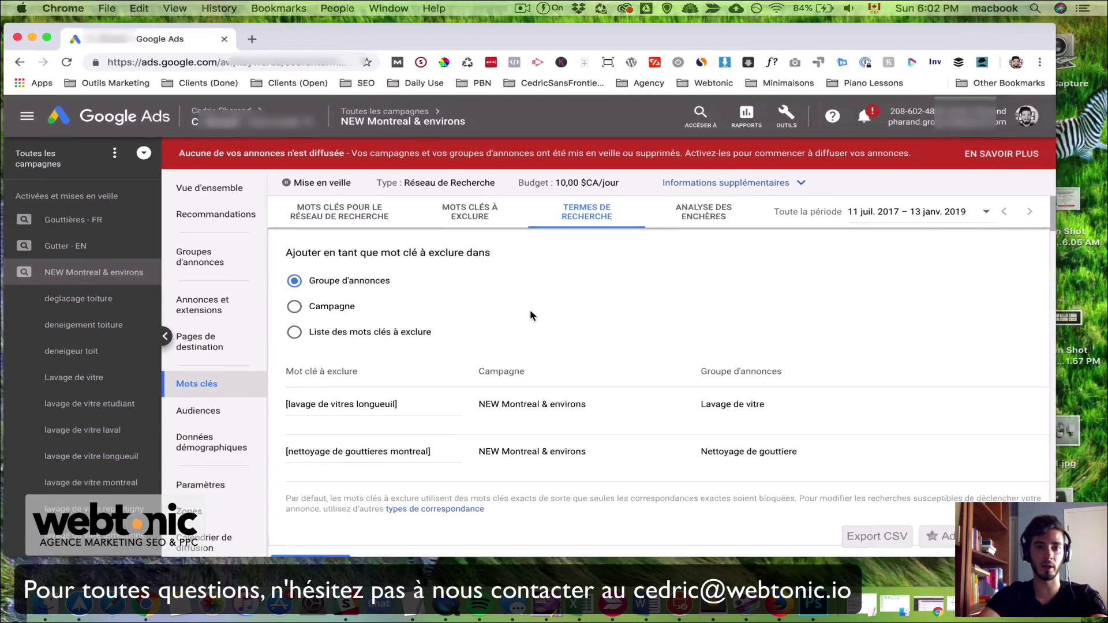
pyautogui.click(859, 434)
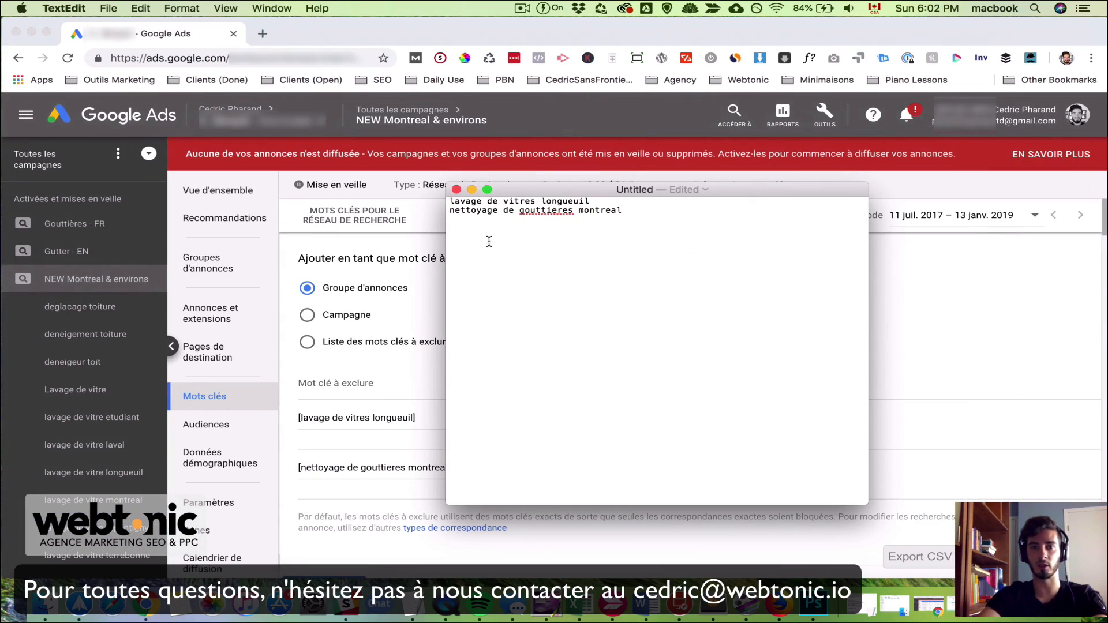
pyautogui.click(411, 253)
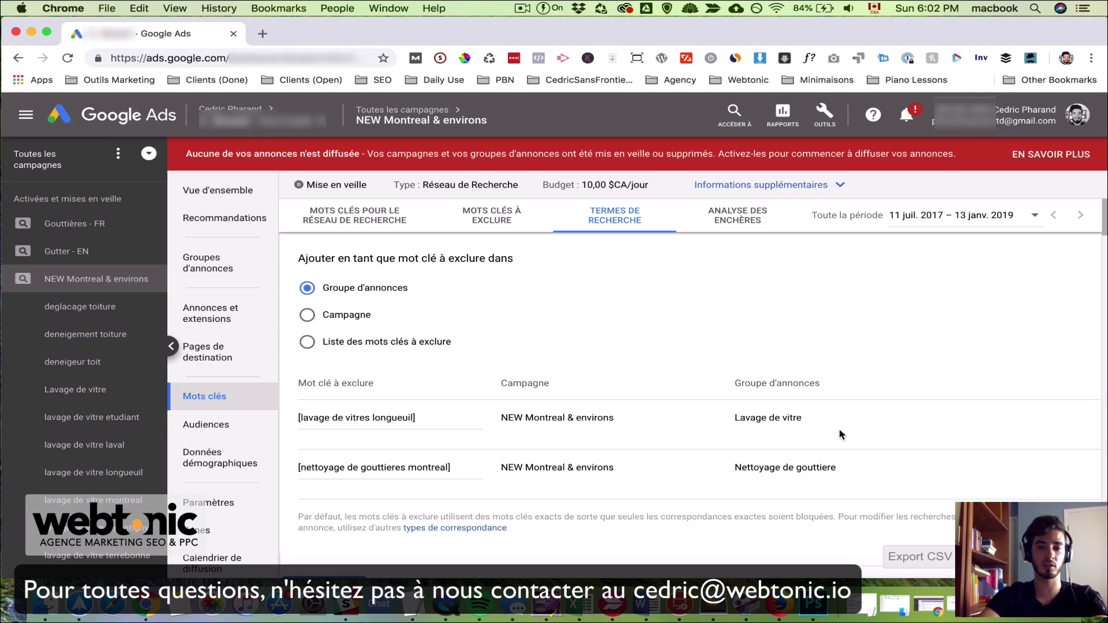
# Step: Check which ad group each of the two negative keywords is assigned to
pyautogui.scroll(-2, 841, 434)
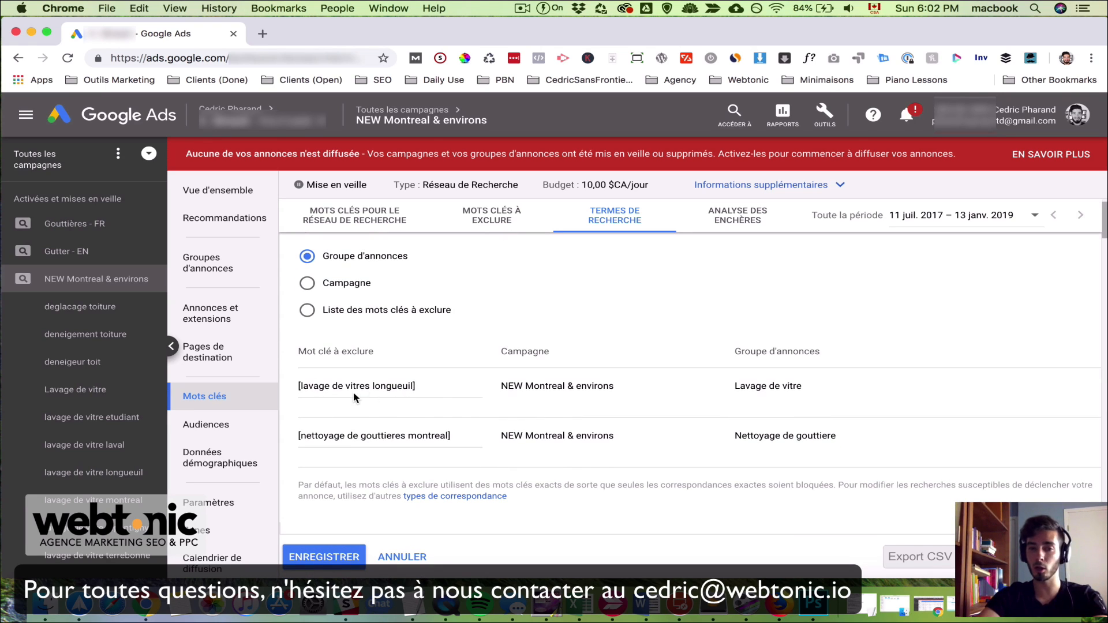
pyautogui.moveTo(735, 387); pyautogui.dragTo(813, 391)
pyautogui.click(812, 392)
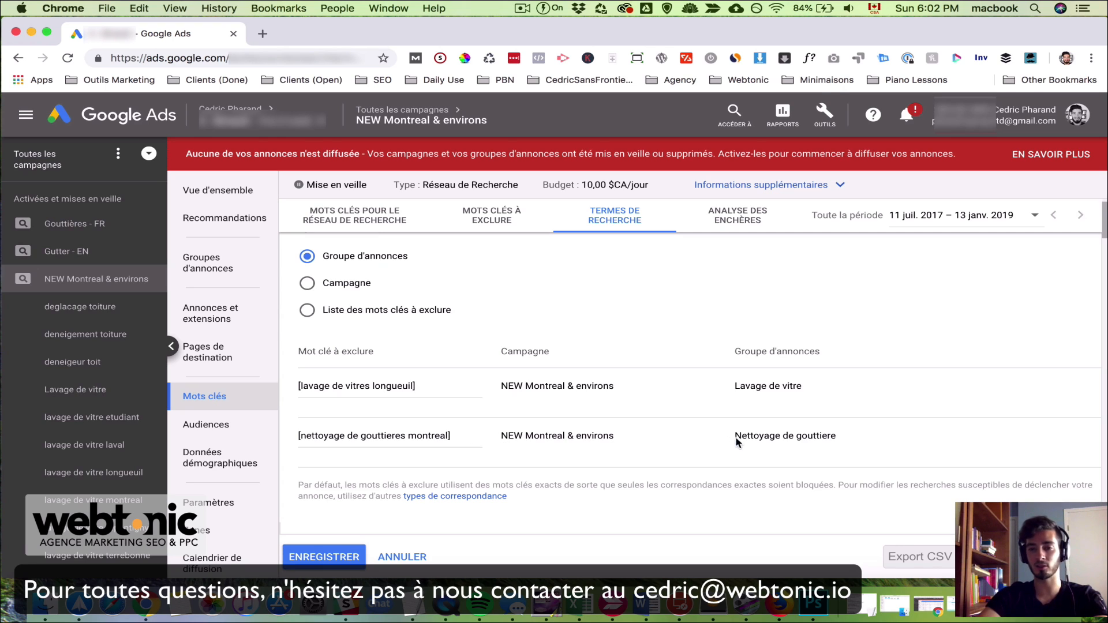
pyautogui.moveTo(736, 442); pyautogui.dragTo(845, 443)
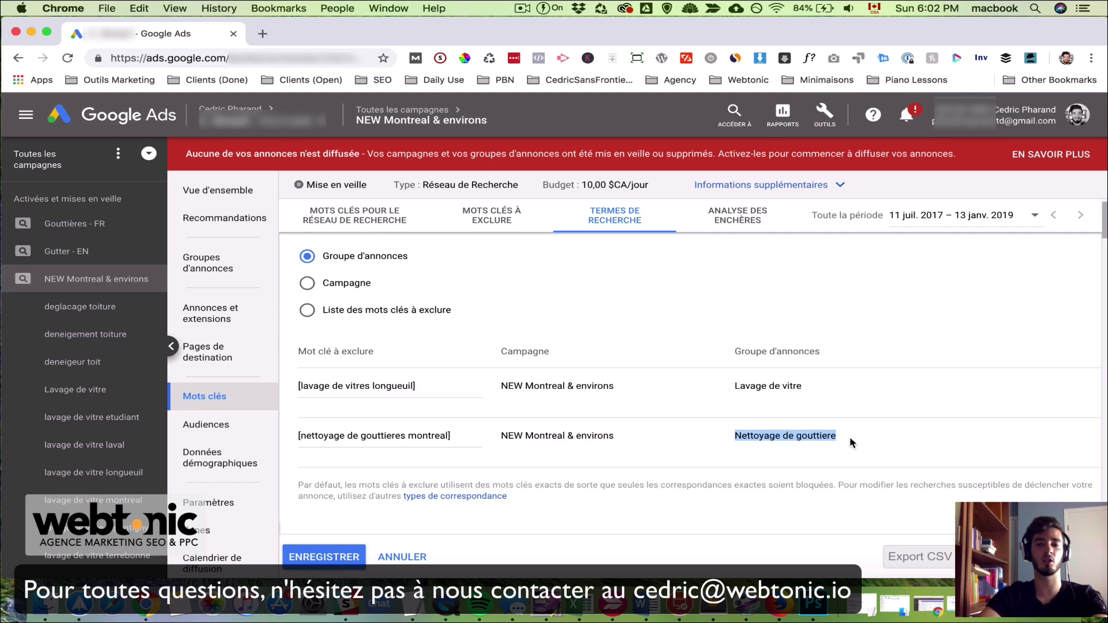
pyautogui.click(850, 439)
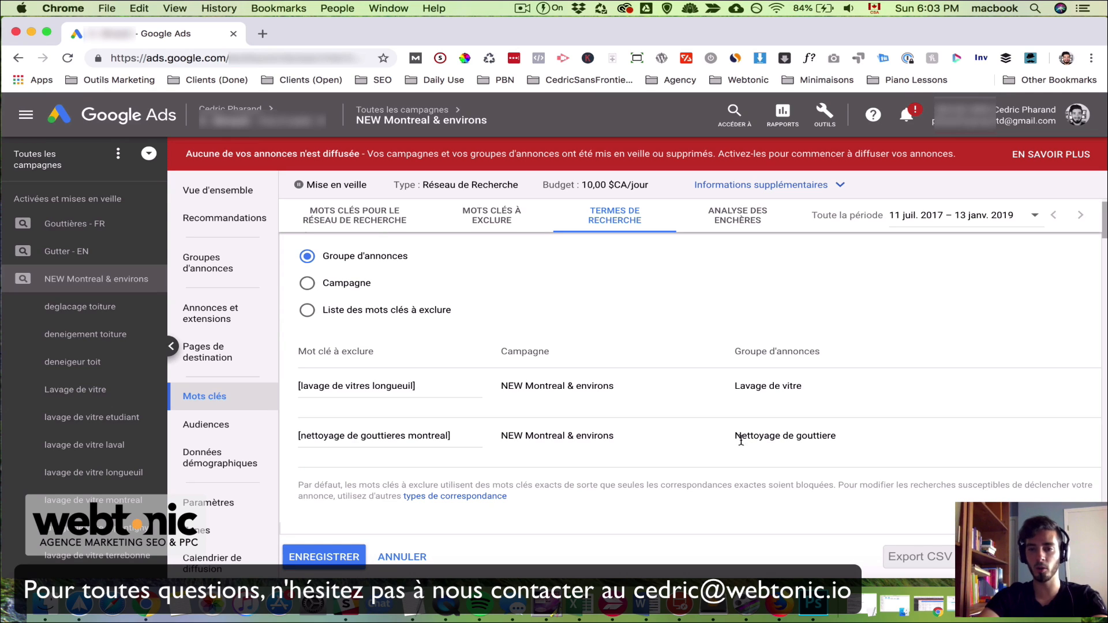
pyautogui.moveTo(734, 436); pyautogui.dragTo(857, 438)
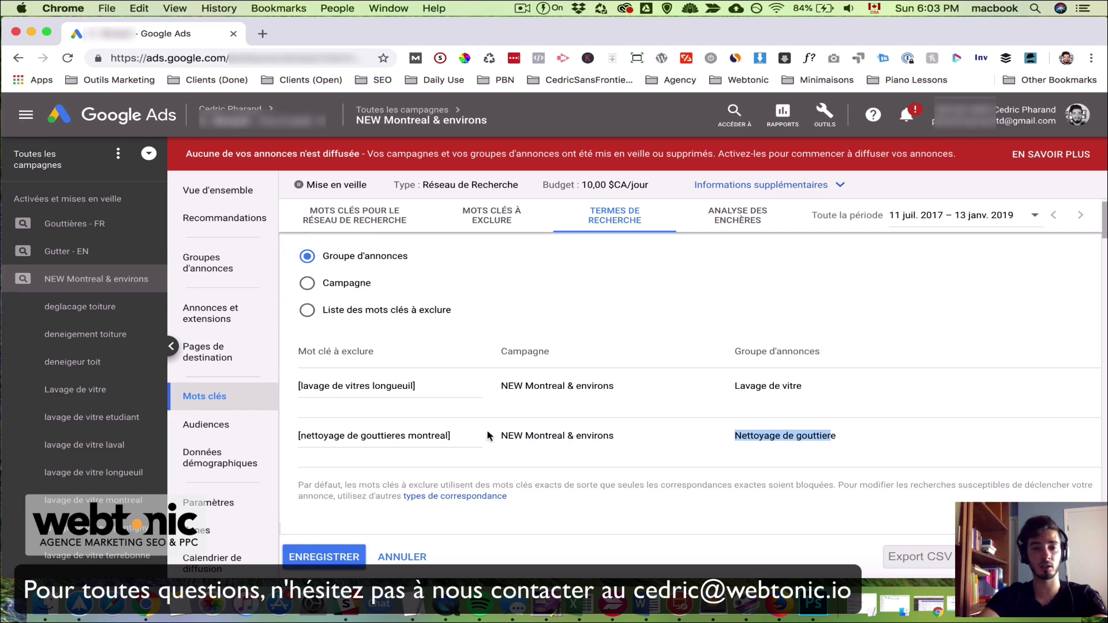
pyautogui.click(466, 432)
pyautogui.click(668, 409)
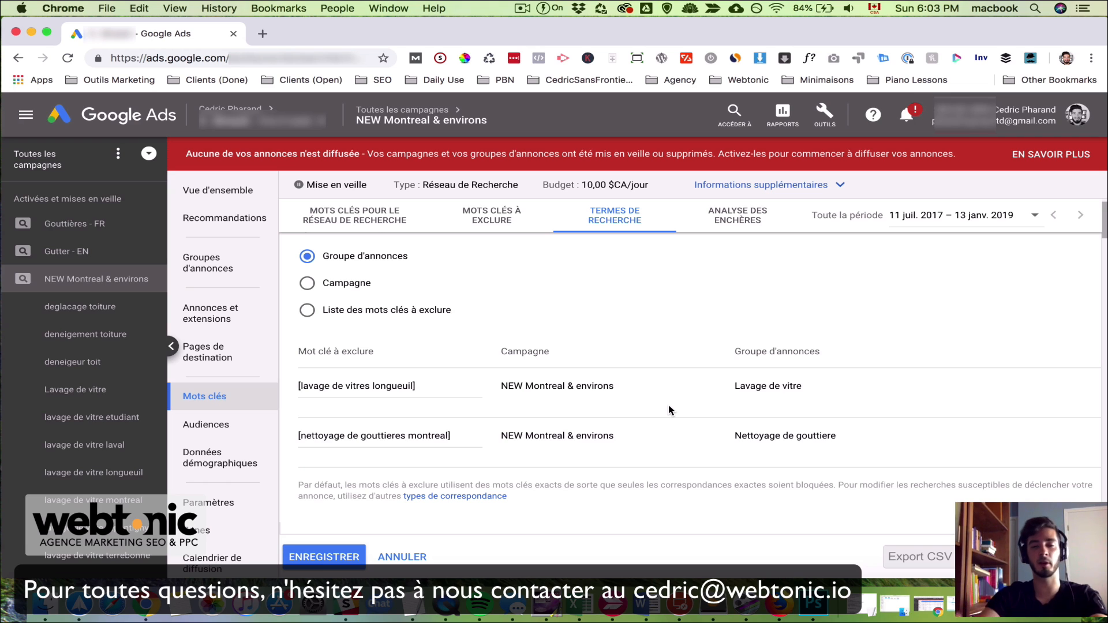
# Step: Save "lavage de vitres longueuil" and "nettoyage de gouttieres montreal" as exact-match negative keywords at ad group level
pyautogui.scroll(2, 670, 410)
pyautogui.scroll(-3, 669, 410)
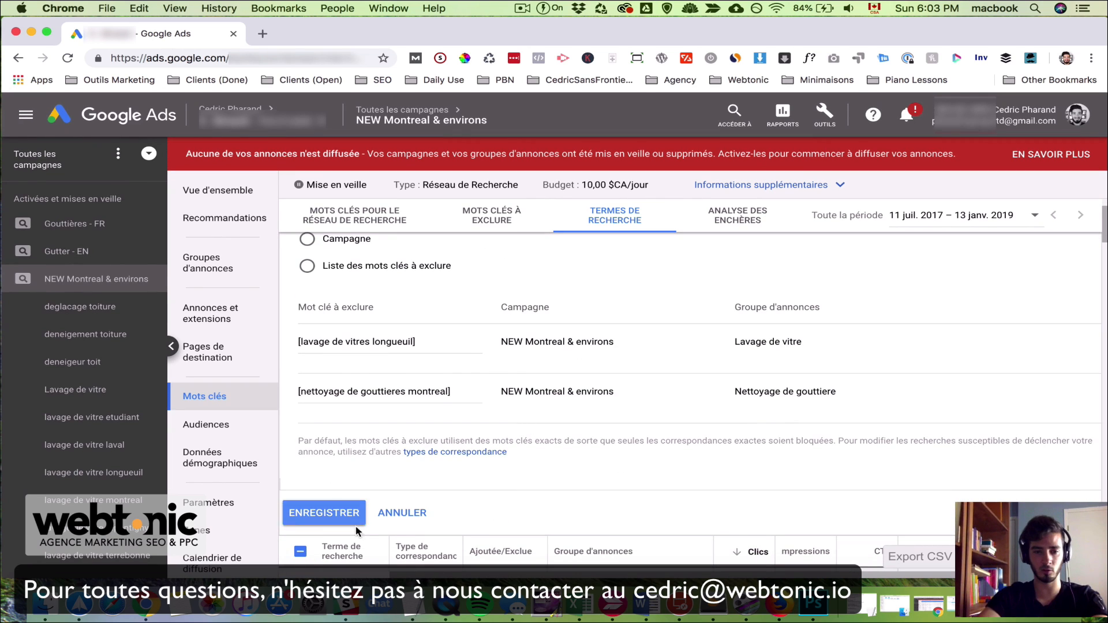
pyautogui.click(338, 520)
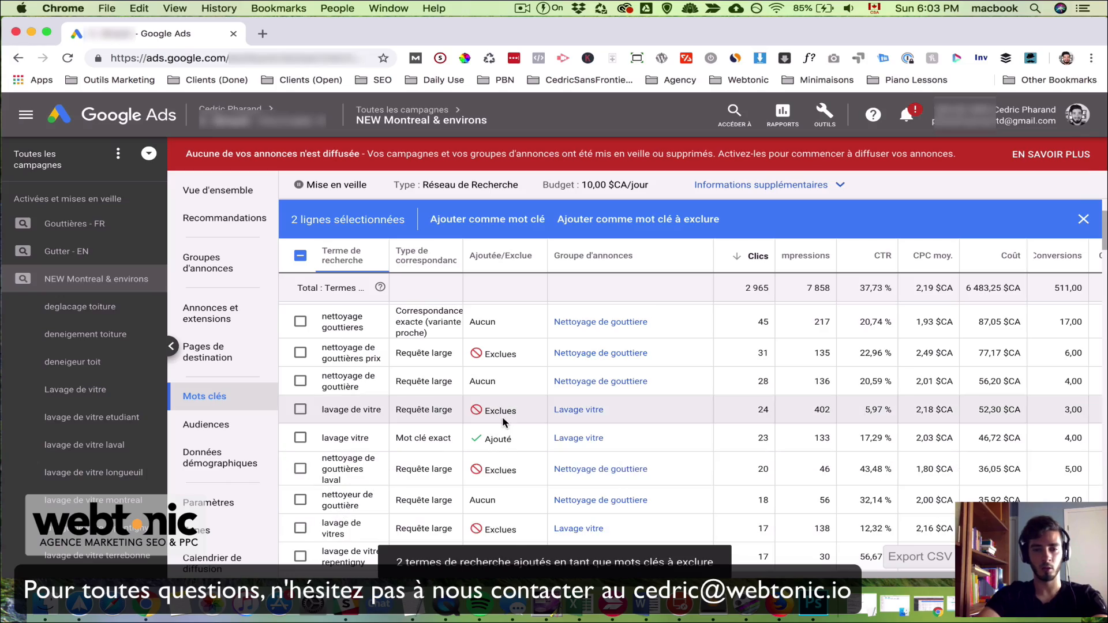
# Step: Revisit the TextEdit note and clear the selection of all search term rows
pyautogui.hotkey('ctrl', 'Up')
pyautogui.click(935, 429)
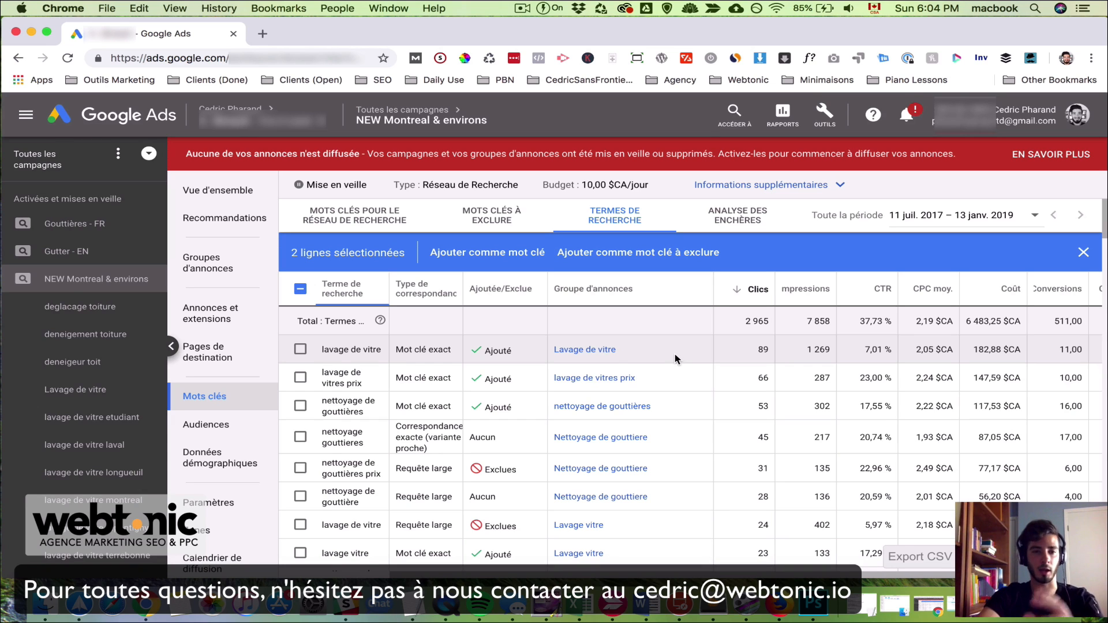
pyautogui.click(300, 289)
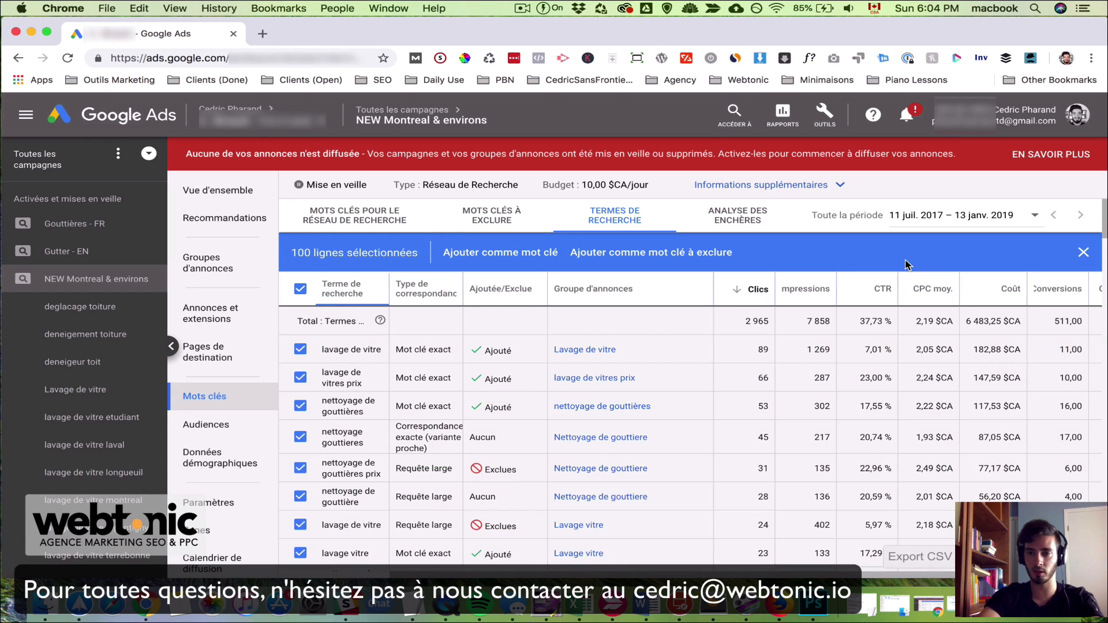
pyautogui.click(300, 289)
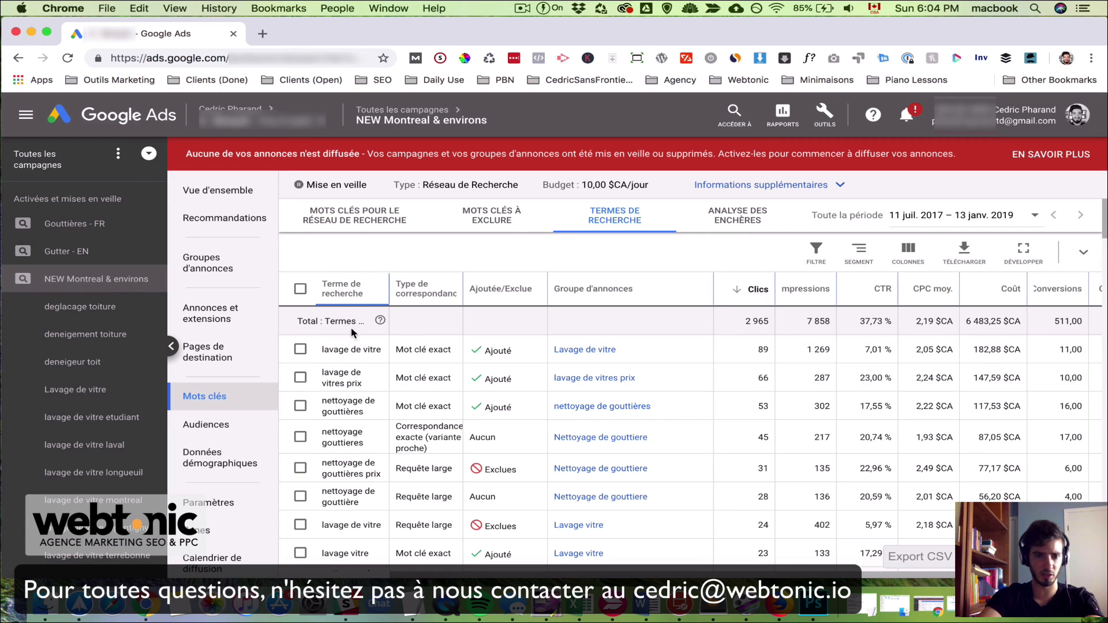
# Step: Find the search term "lavage de vitres residentiel", examine its word "residentiel" and select its row
pyautogui.scroll(-3, 370, 501)
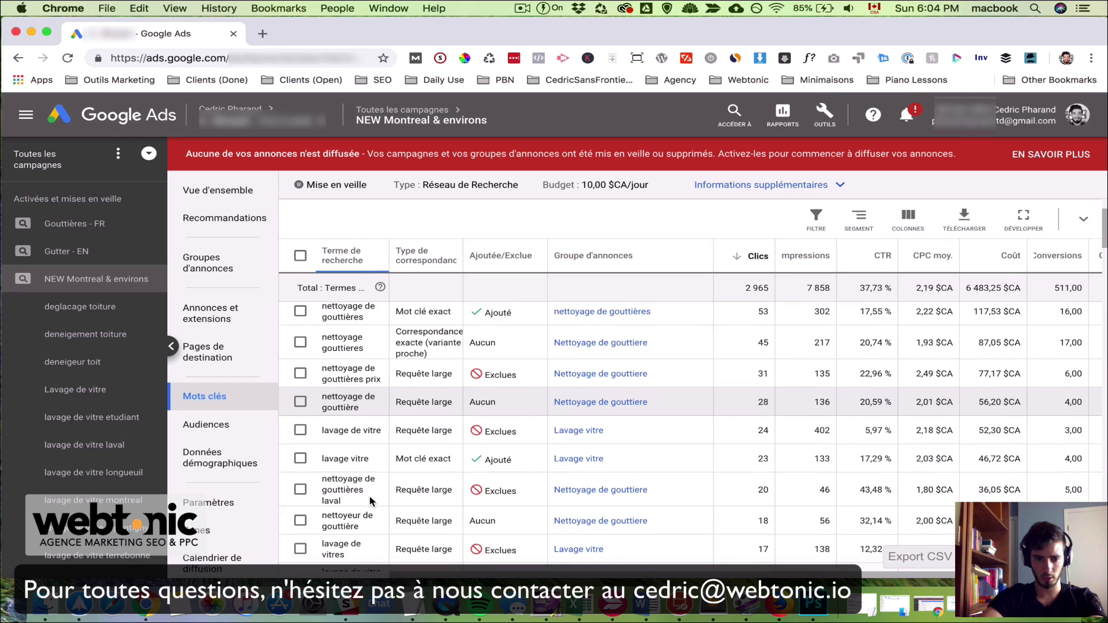
pyautogui.scroll(-6, 370, 501)
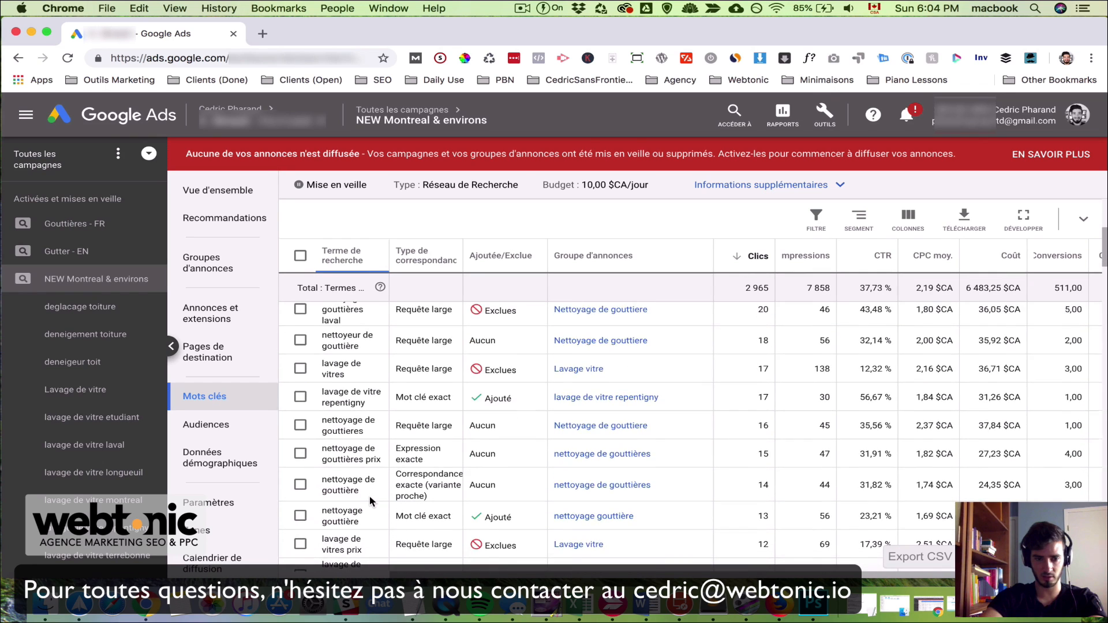
pyautogui.scroll(-4, 370, 501)
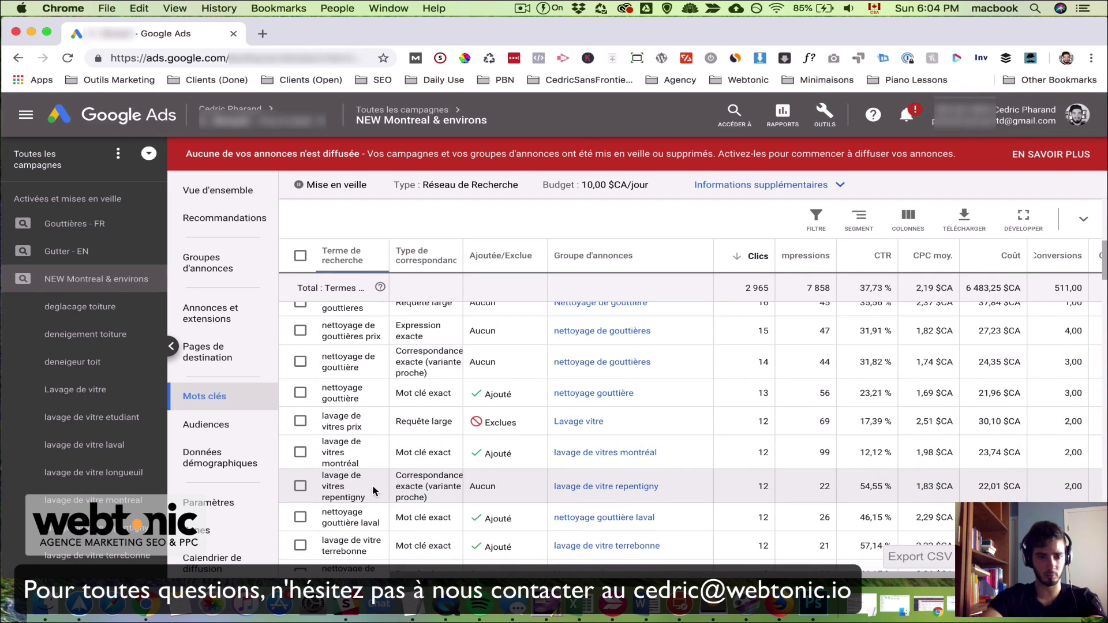
pyautogui.scroll(-5, 369, 479)
pyautogui.scroll(-4, 372, 491)
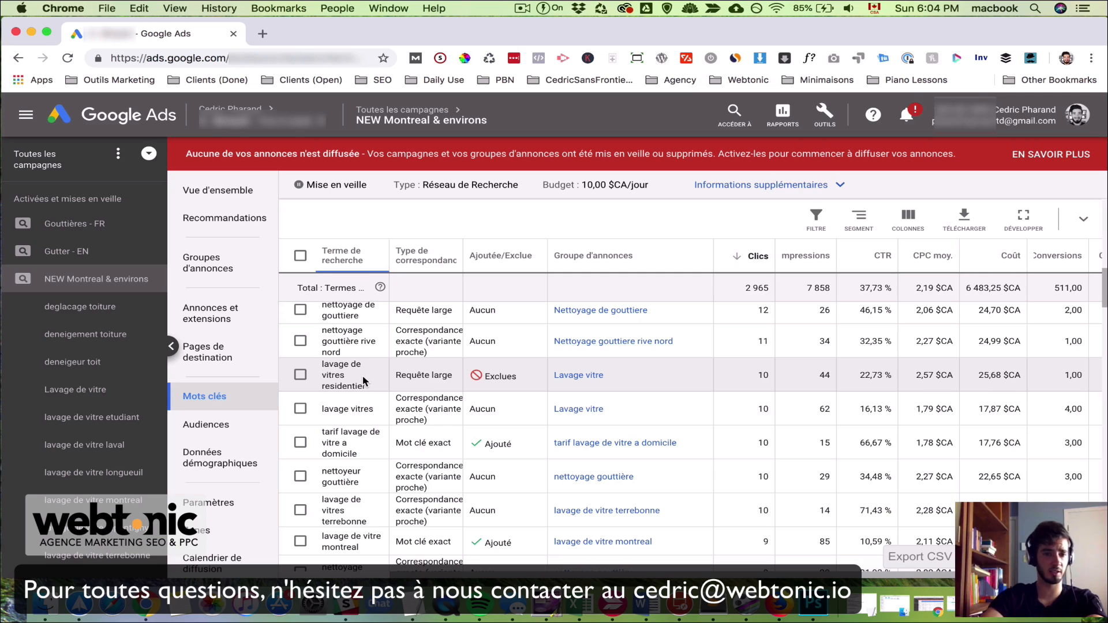
pyautogui.moveTo(322, 386); pyautogui.dragTo(366, 390)
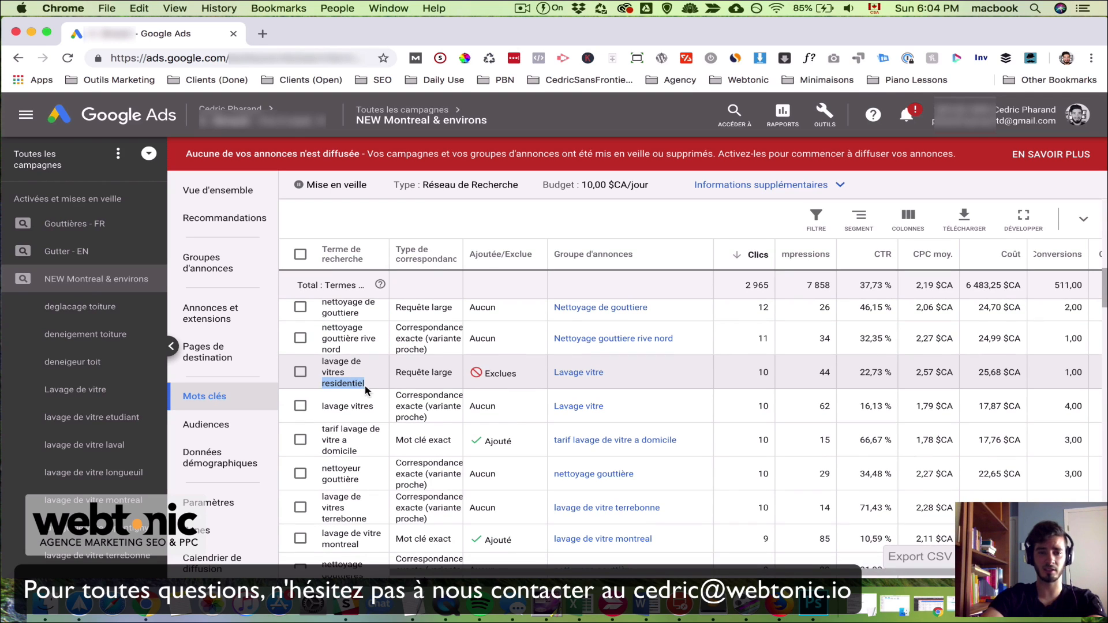
pyautogui.click(375, 386)
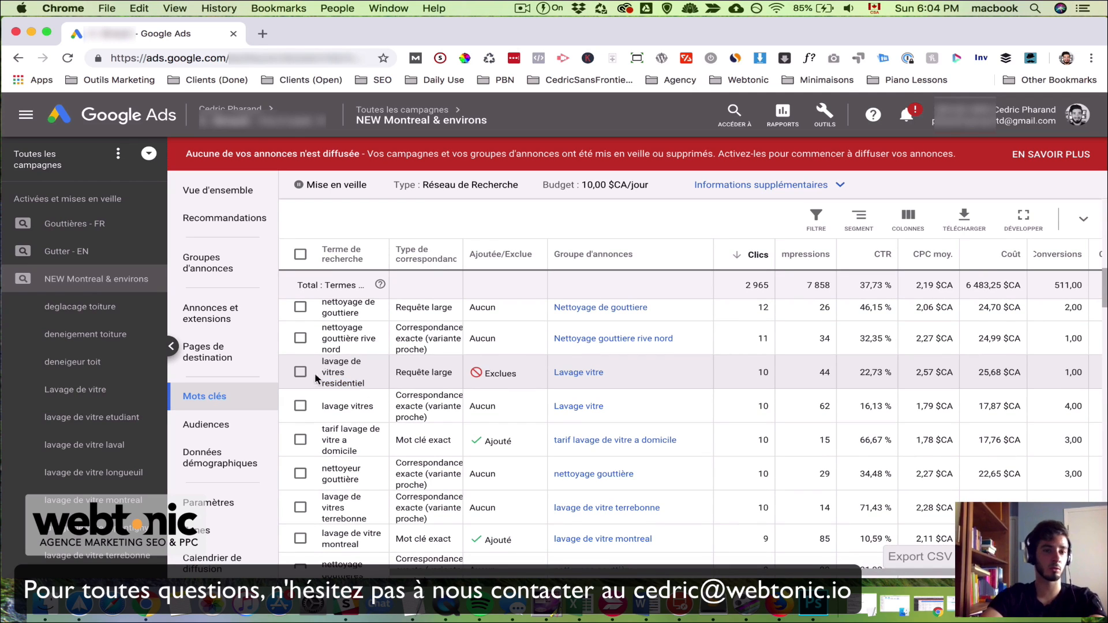
pyautogui.click(300, 371)
# Step: Add the unsuitable search terms "comment laver des vitres" and "lavage a pression mobile a vendre" to the row selection
pyautogui.scroll(-5, 376, 466)
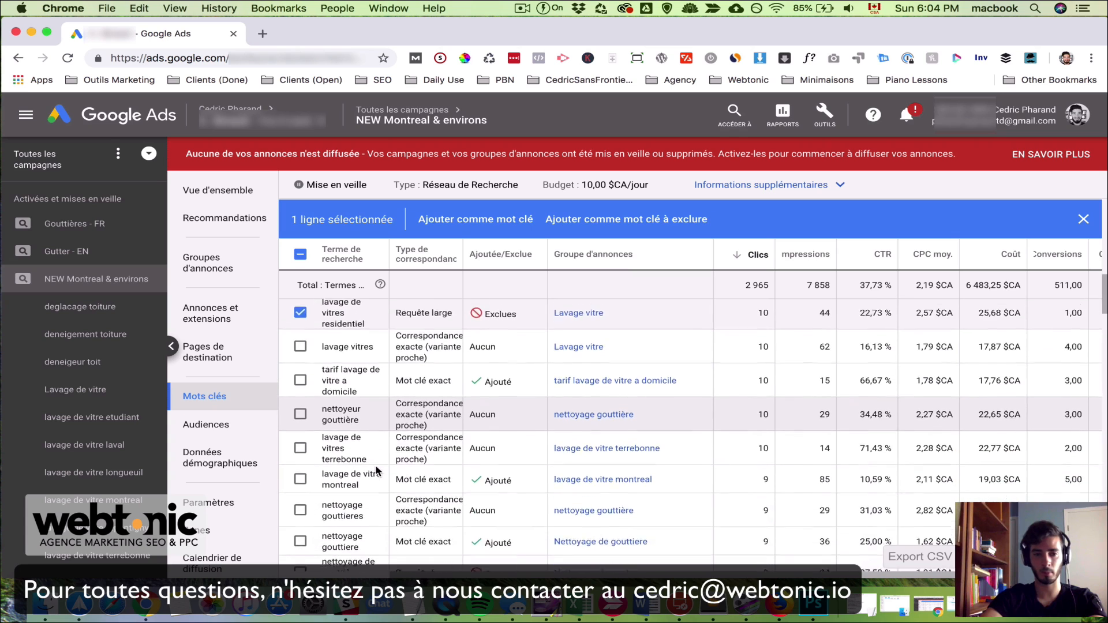
pyautogui.scroll(-4, 375, 465)
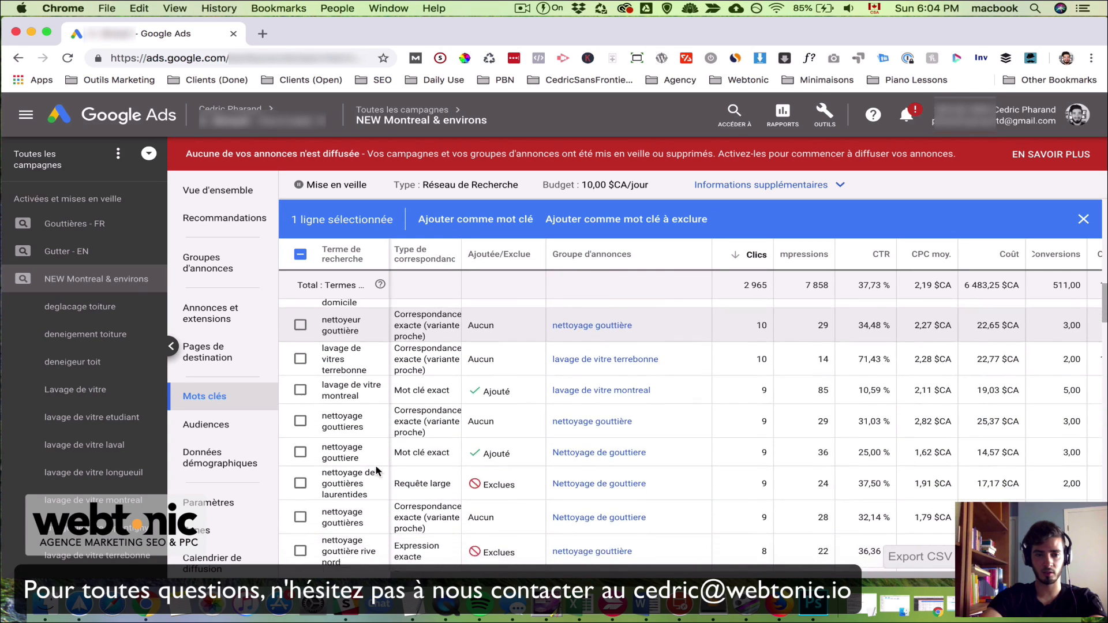
pyautogui.scroll(-5, 375, 465)
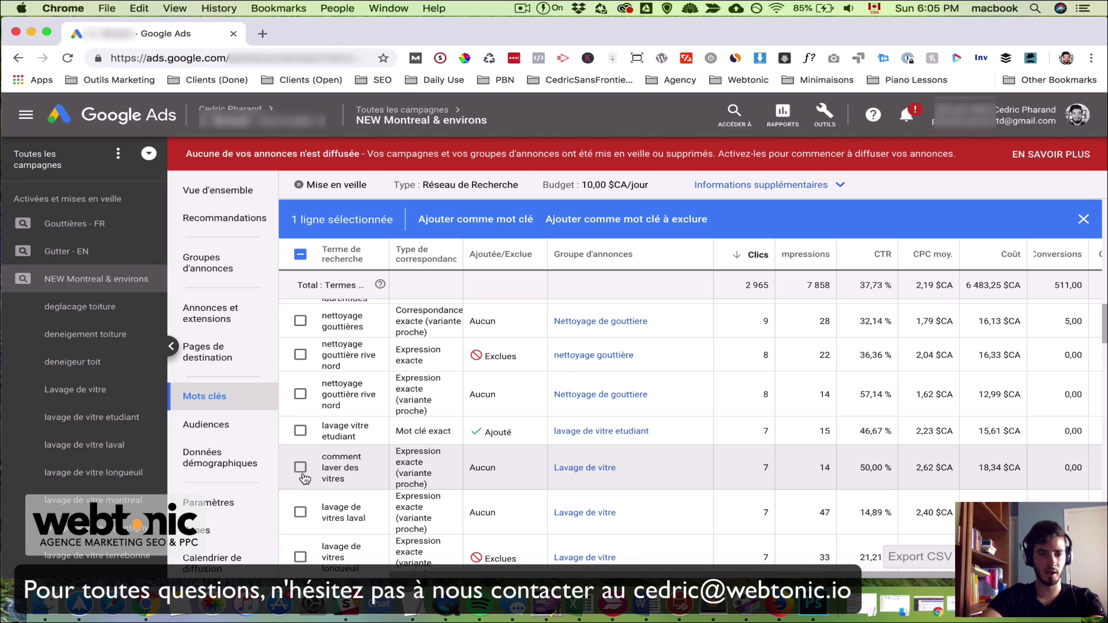
pyautogui.click(300, 469)
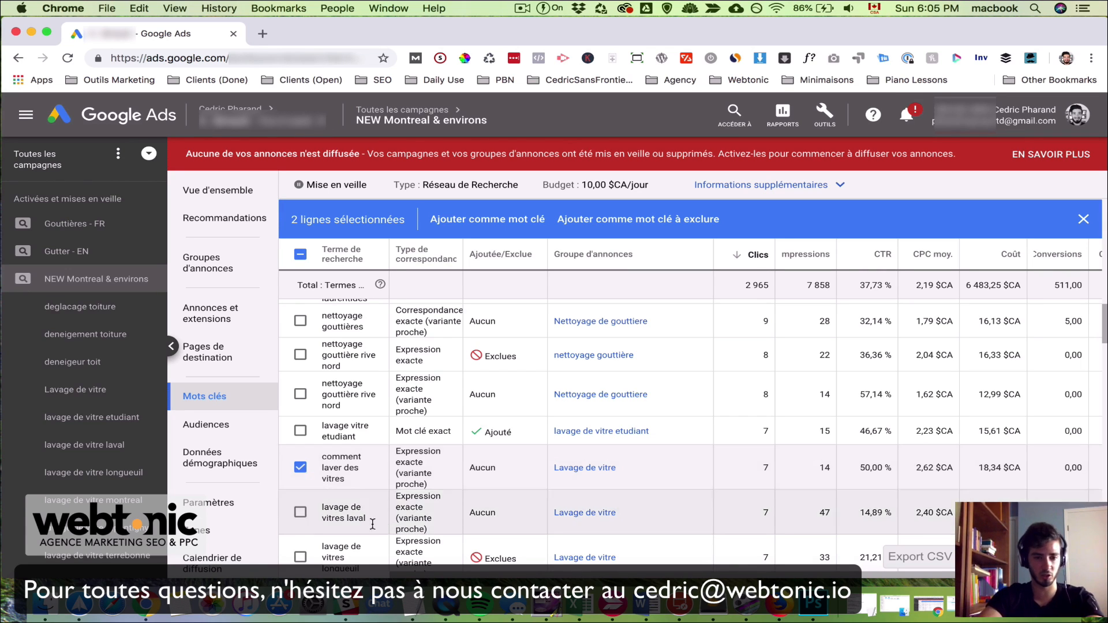
pyautogui.scroll(-3, 382, 539)
pyautogui.scroll(-3, 382, 534)
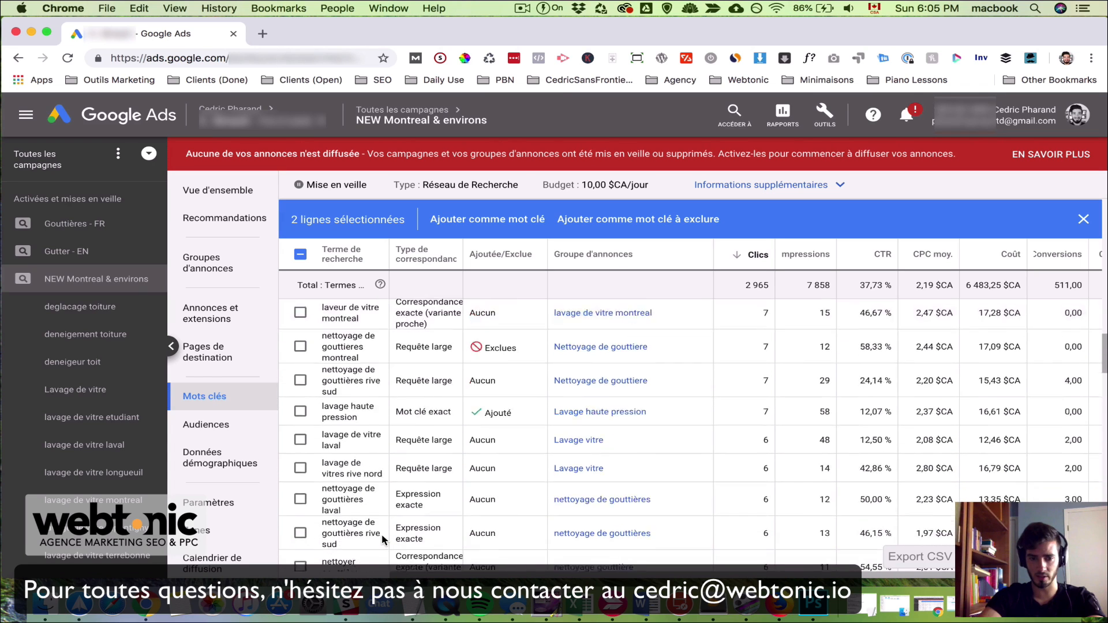
pyautogui.scroll(-4, 382, 536)
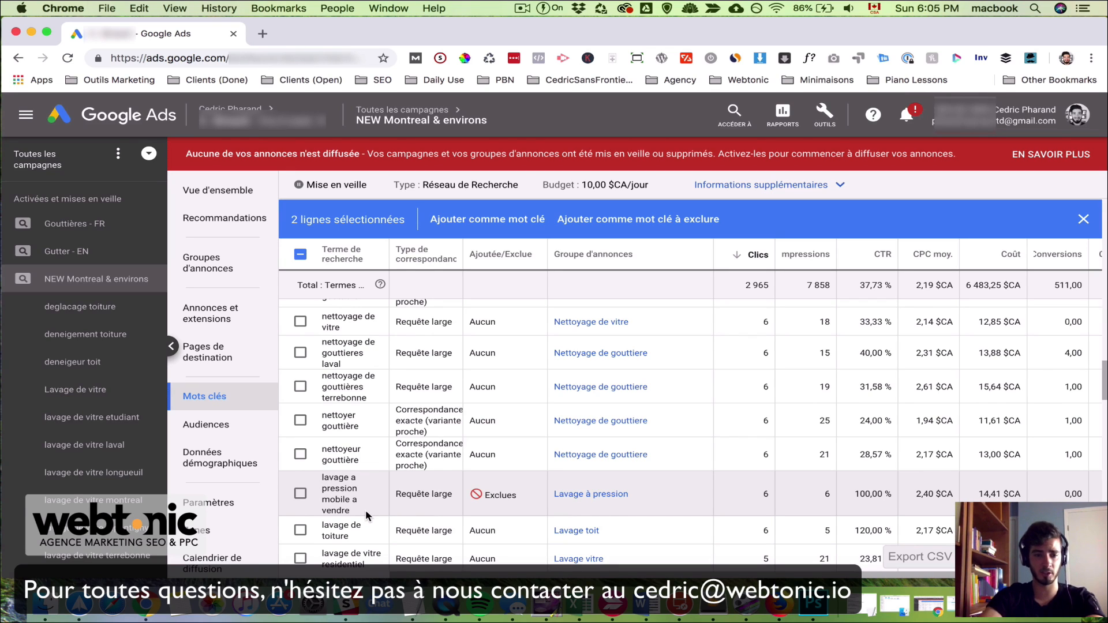
pyautogui.click(301, 494)
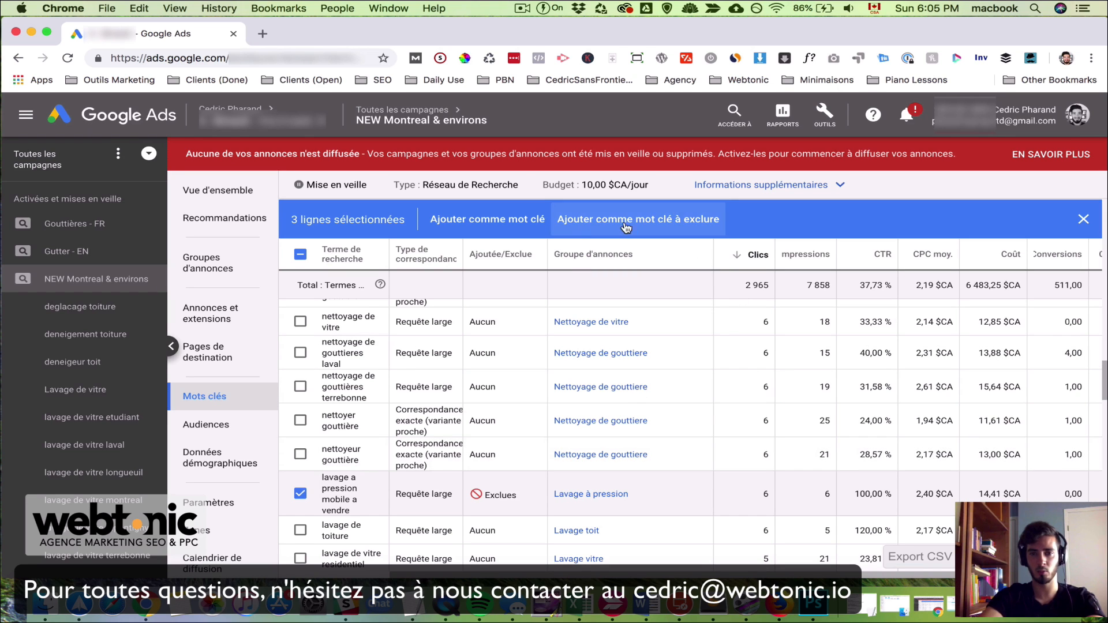
# Step: Exclude the three selected search terms as exact-match negative keywords at campaign level
pyautogui.click(681, 231)
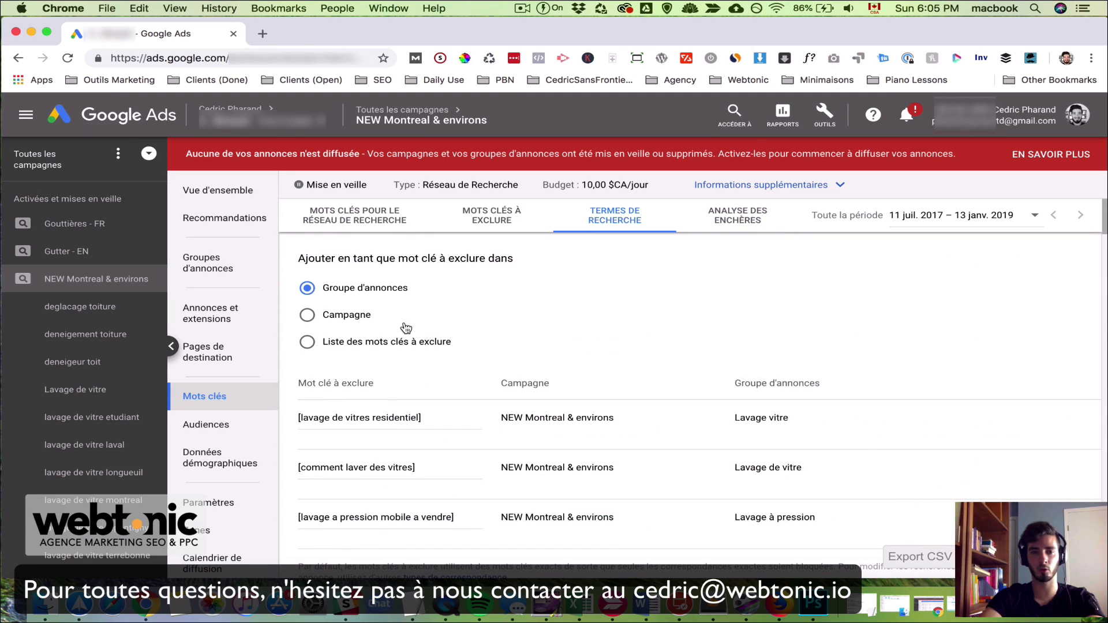
pyautogui.click(317, 315)
pyautogui.scroll(-9, 488, 443)
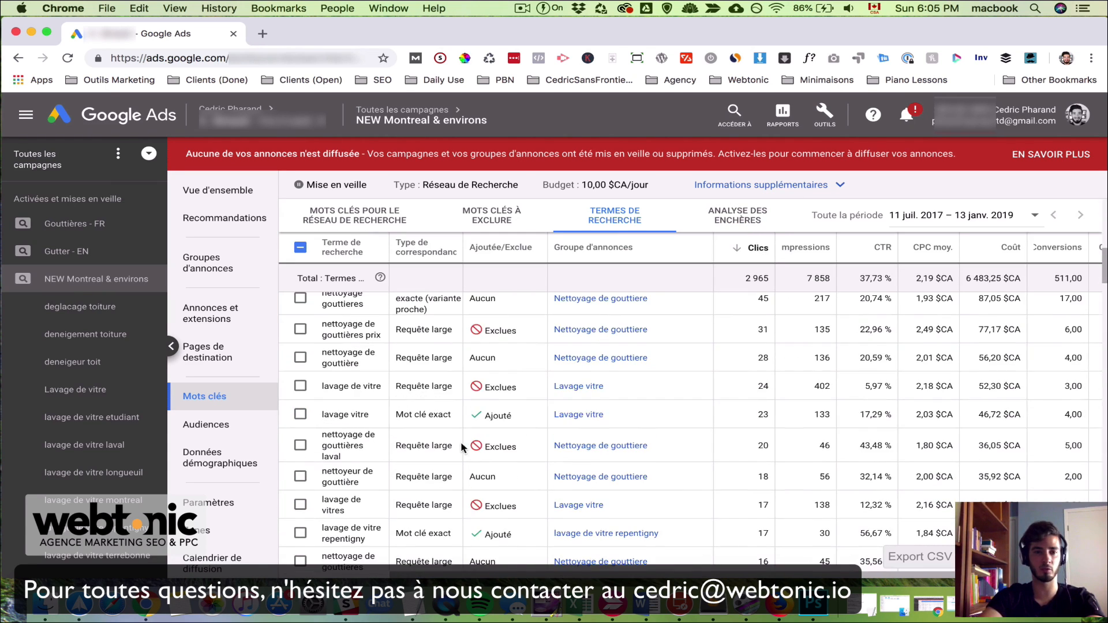
pyautogui.scroll(1, 422, 399)
pyautogui.scroll(5, 424, 402)
pyautogui.click(341, 500)
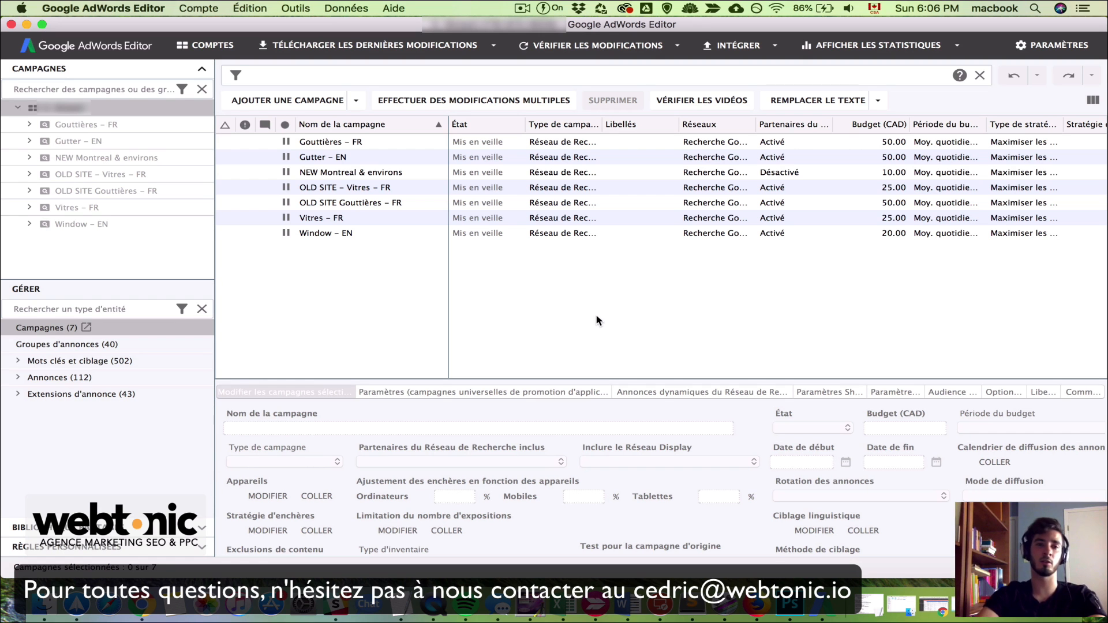
# Step: In Google AdWords Editor, download the latest changes for all campaigns of the account
pyautogui.click(491, 46)
pyautogui.click(479, 79)
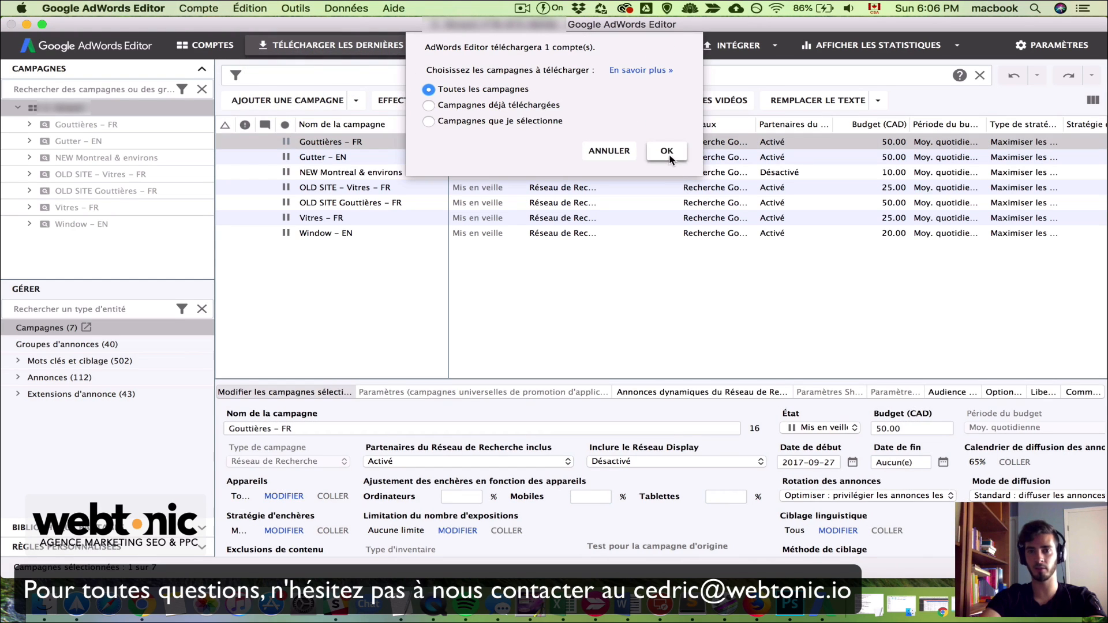
pyautogui.click(668, 152)
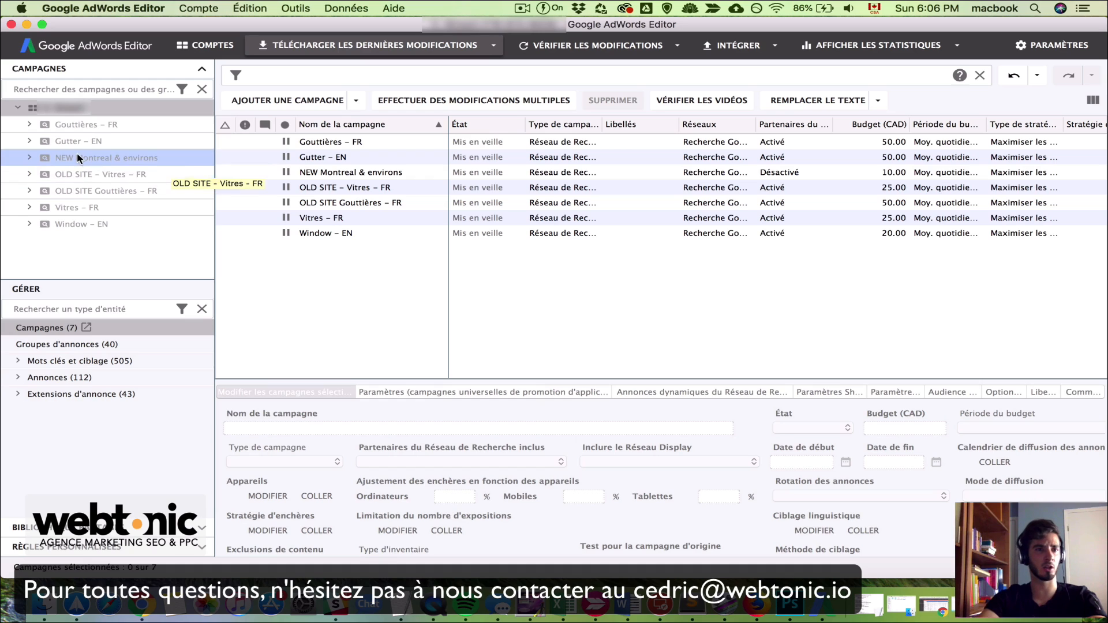
# Step: Duplicate the ad group "lavage de vitre laval" within the NEW Montreal & environs campaign
pyautogui.click(154, 158)
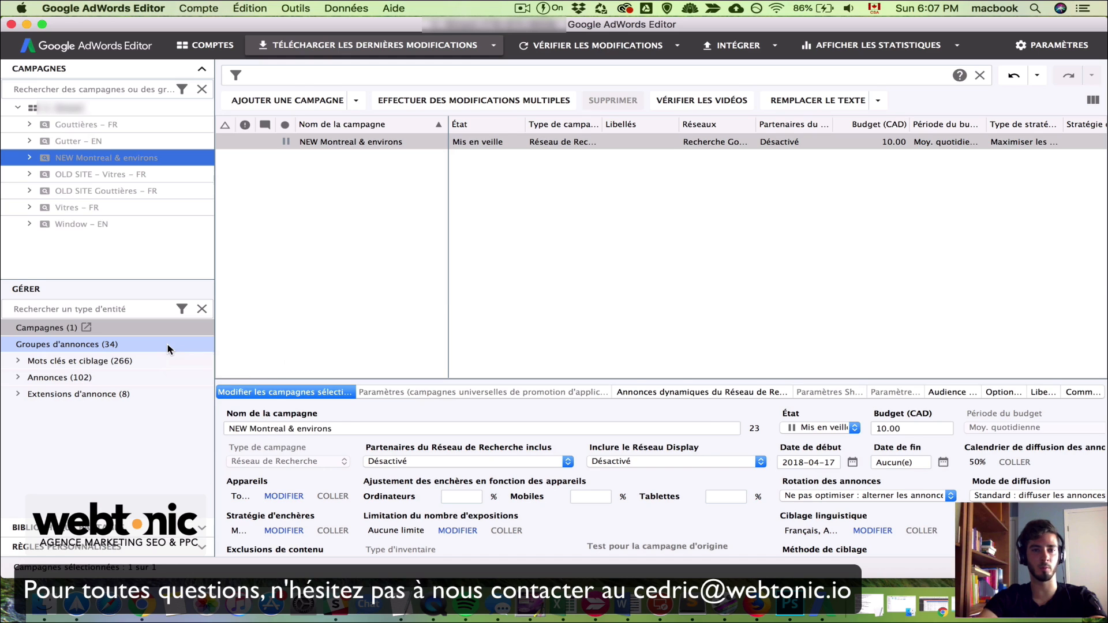
pyautogui.click(169, 346)
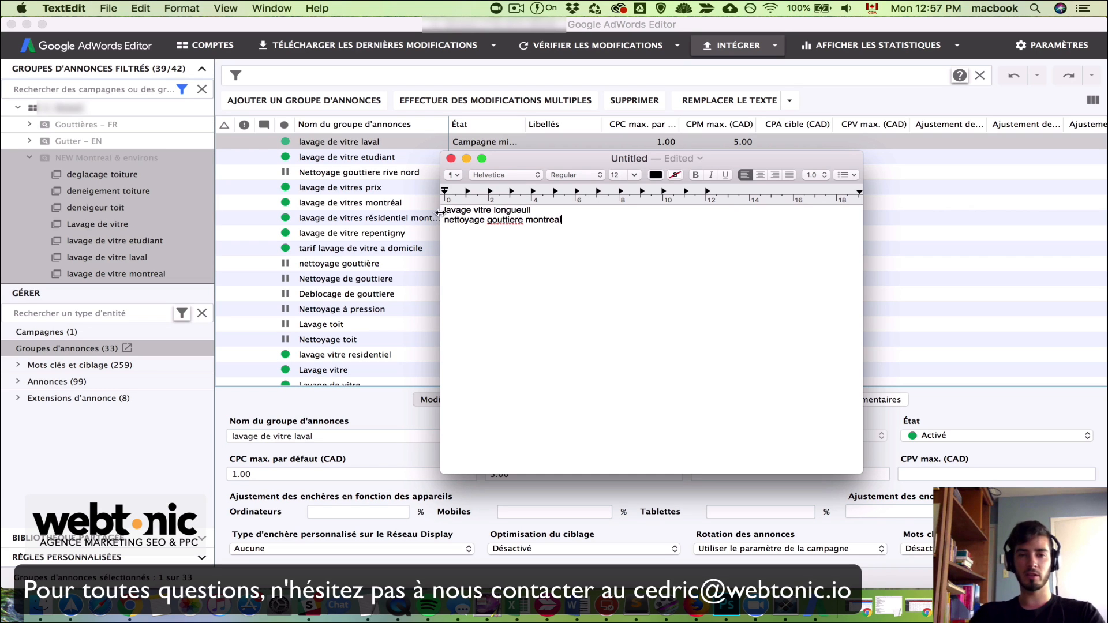
pyautogui.click(372, 217)
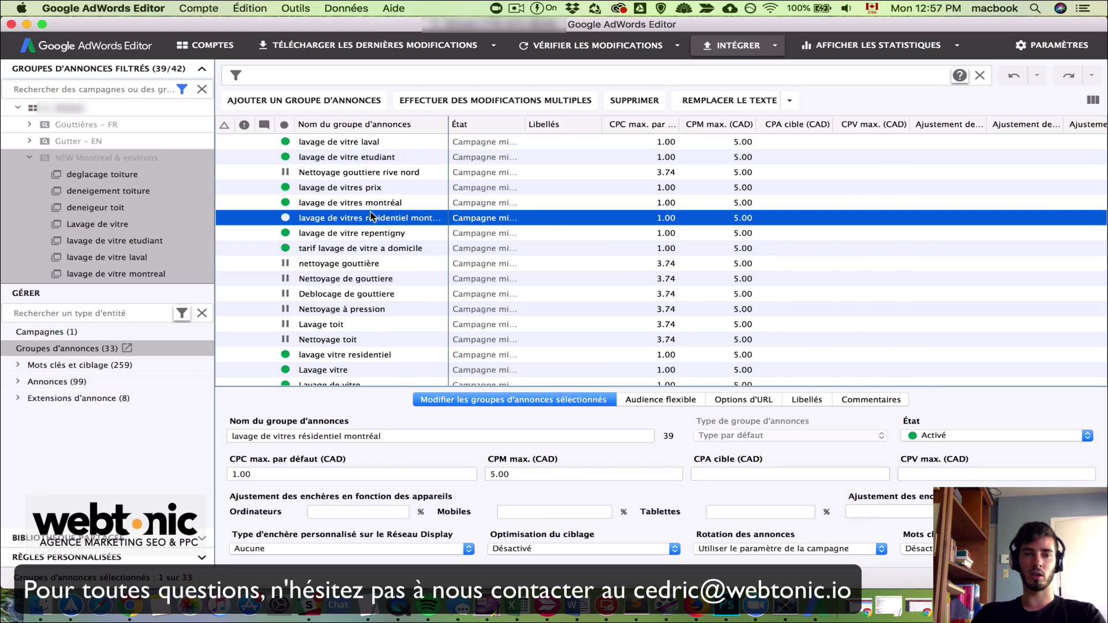
pyautogui.click(408, 144)
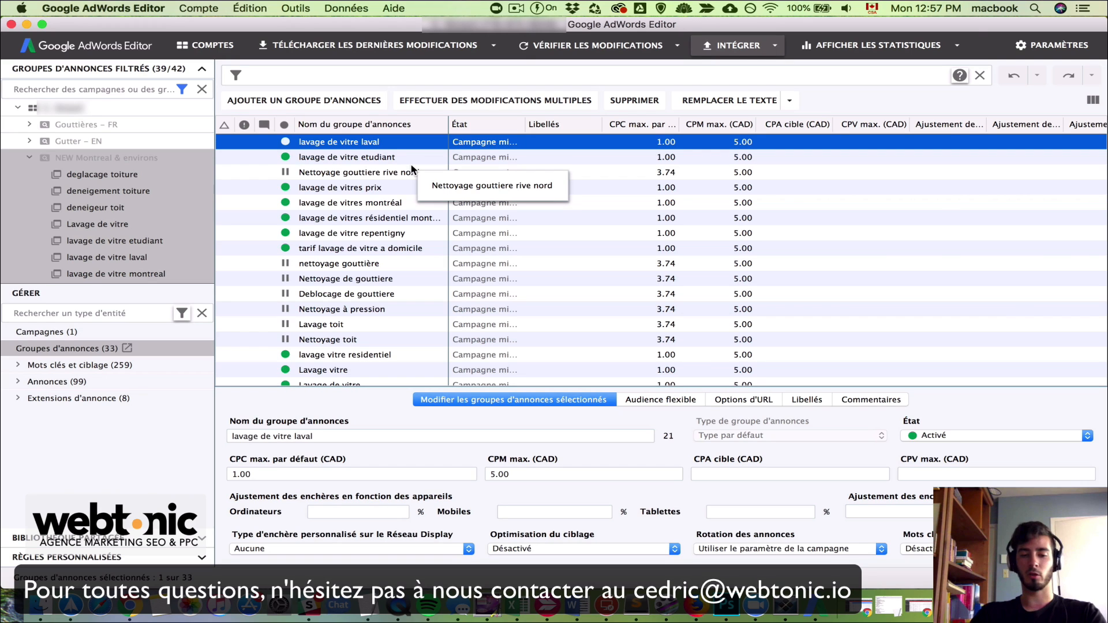
pyautogui.press('super+v')
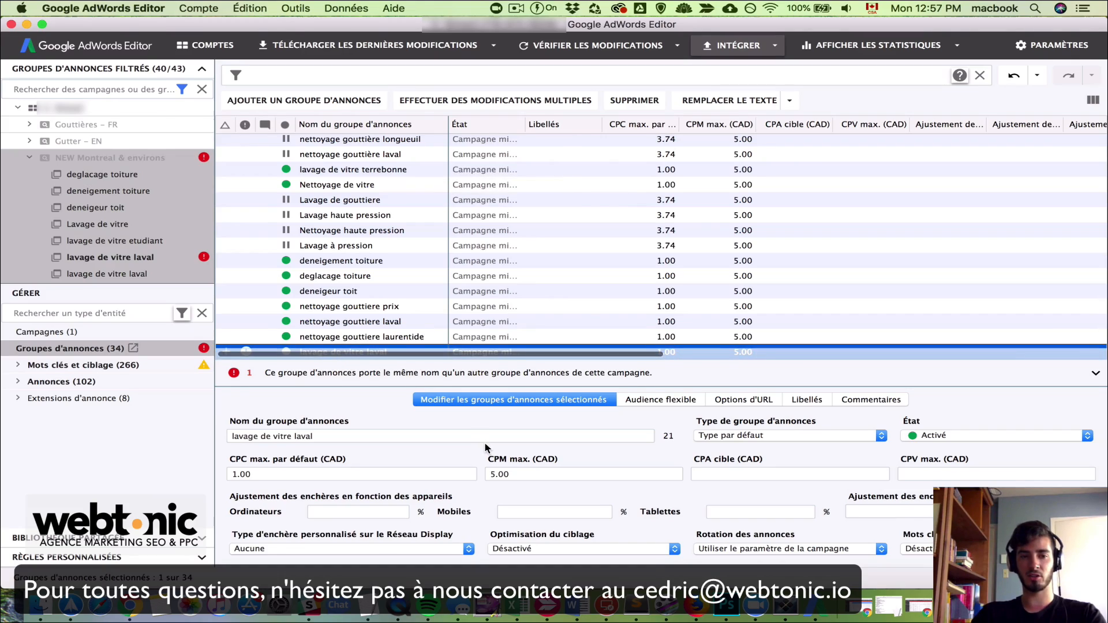
# Step: Rename the duplicated ad group to "lavage vitre longueuil", copying the name from the TextEdit note
pyautogui.hotkey('ctrl', 'Up')
pyautogui.click(801, 268)
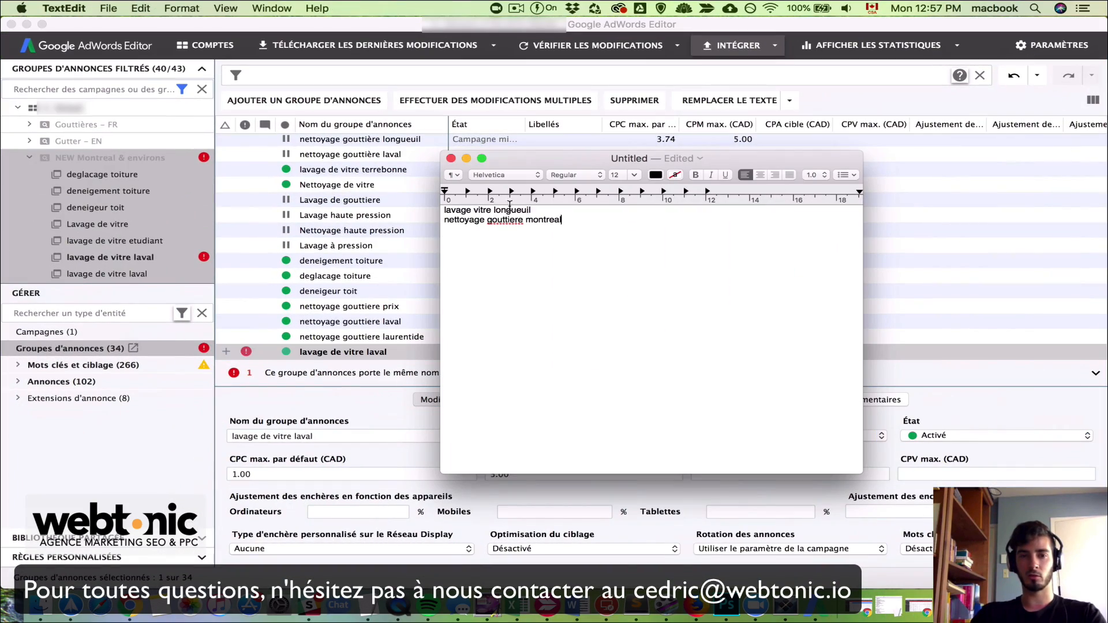
pyautogui.tripleClick(496, 209)
pyautogui.press('super+c')
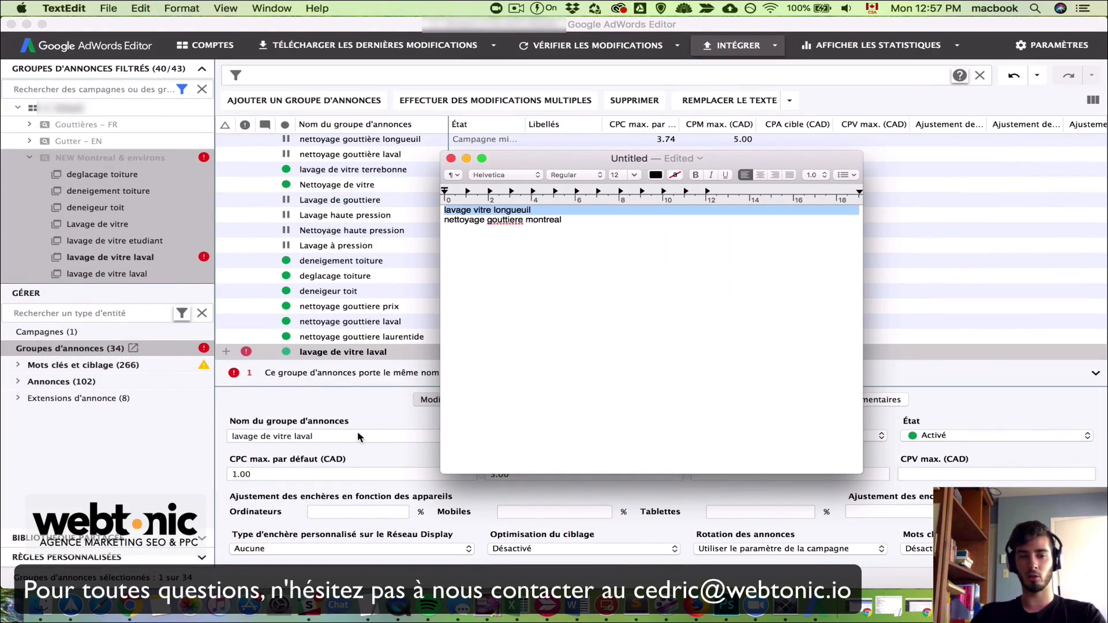
pyautogui.click(340, 433)
pyautogui.tripleClick(328, 433)
pyautogui.press('super+v')
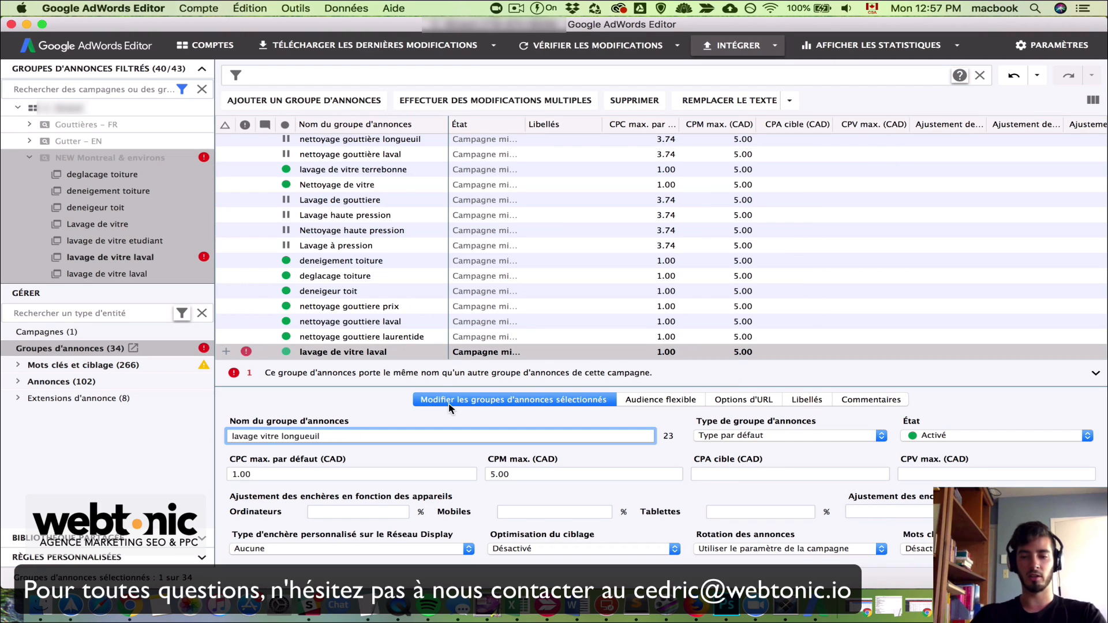
pyautogui.press('Return')
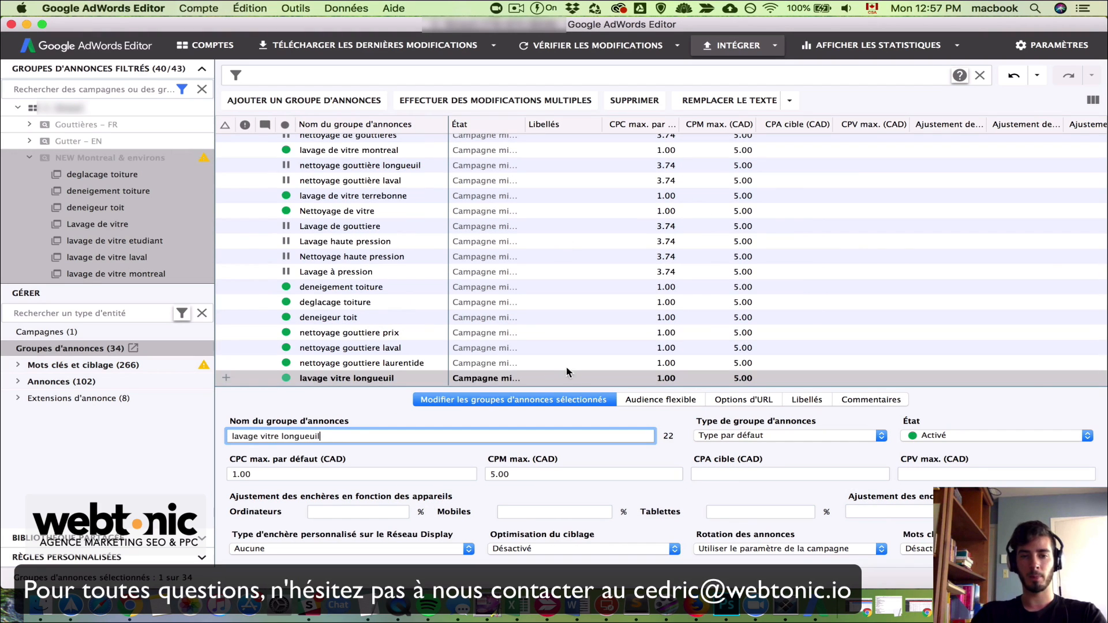
# Step: Display the keywords of the new ad group "lavage vitre longueuil"
pyautogui.doubleClick(513, 378)
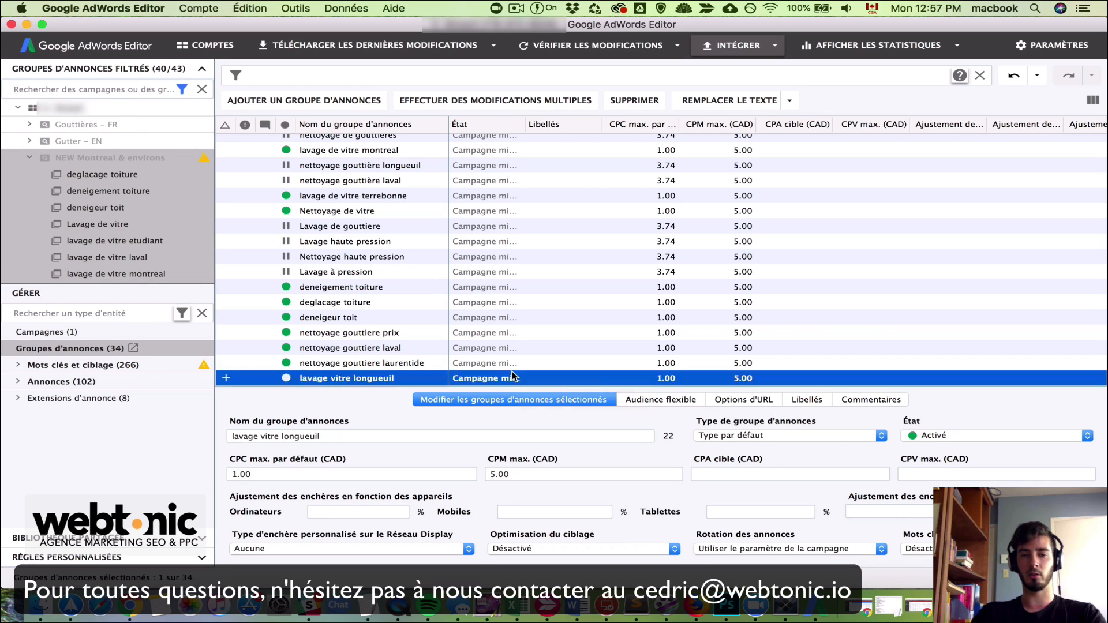
pyautogui.click(19, 365)
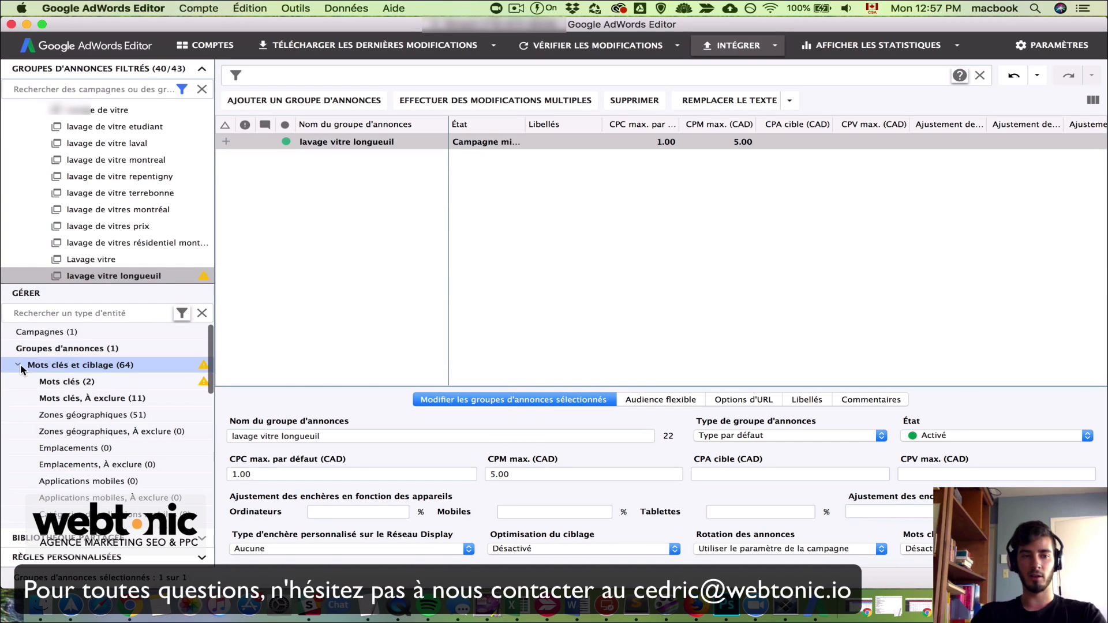
pyautogui.click(41, 380)
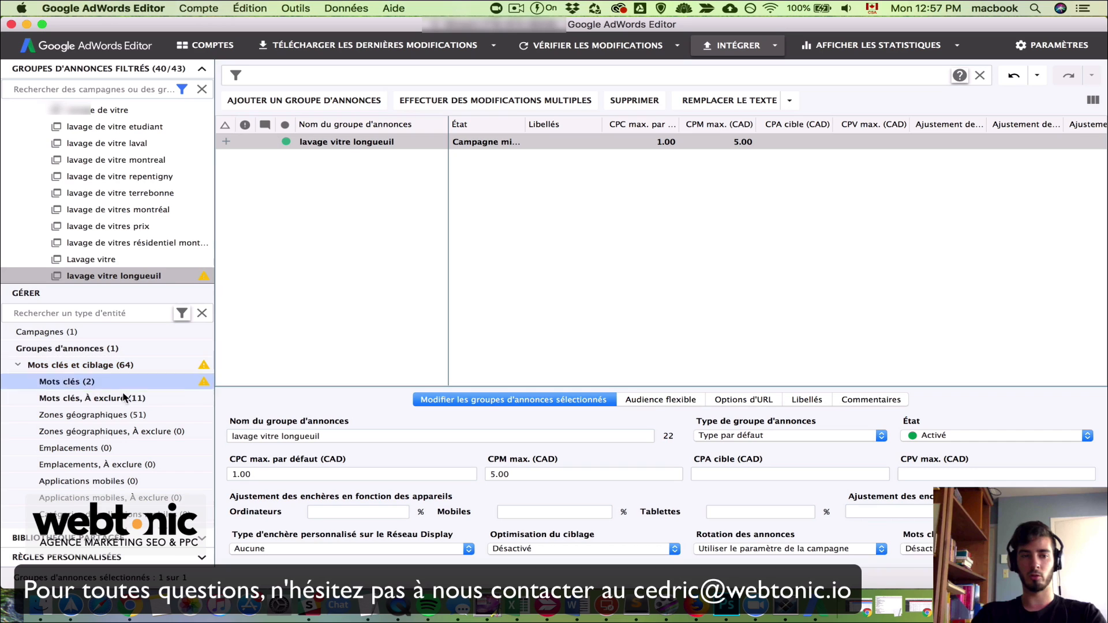
pyautogui.click(362, 340)
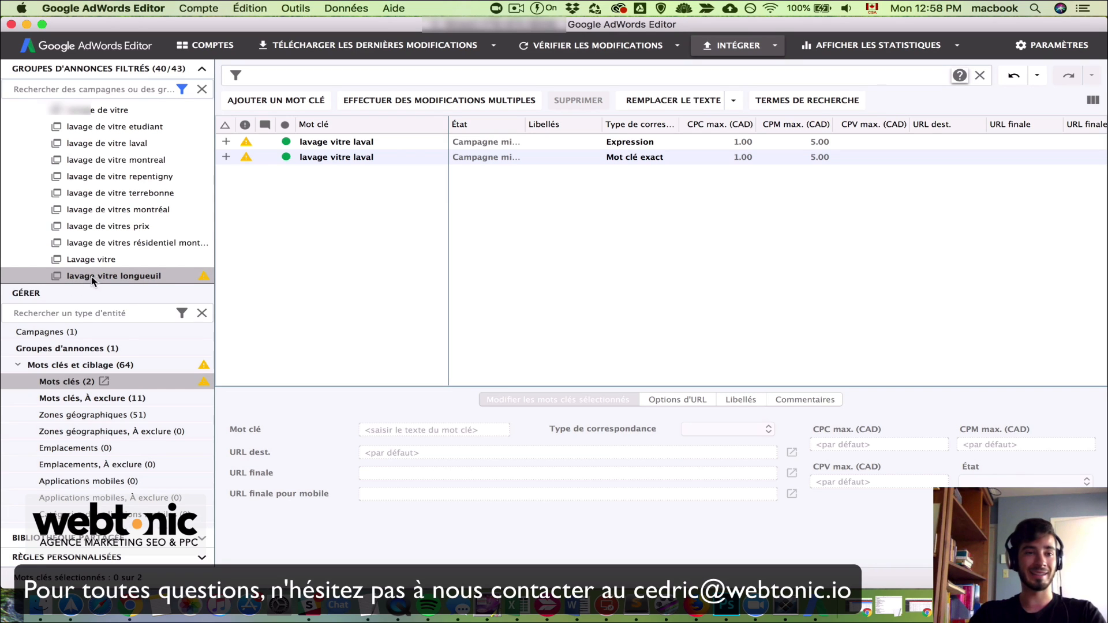
# Step: Change both "lavage vitre laval" keywords, phrase and exact match, to "lavage vitre longueuil"
pyautogui.click(408, 142)
pyautogui.keyDown('shift'); pyautogui.click(407, 158); pyautogui.keyUp('shift')
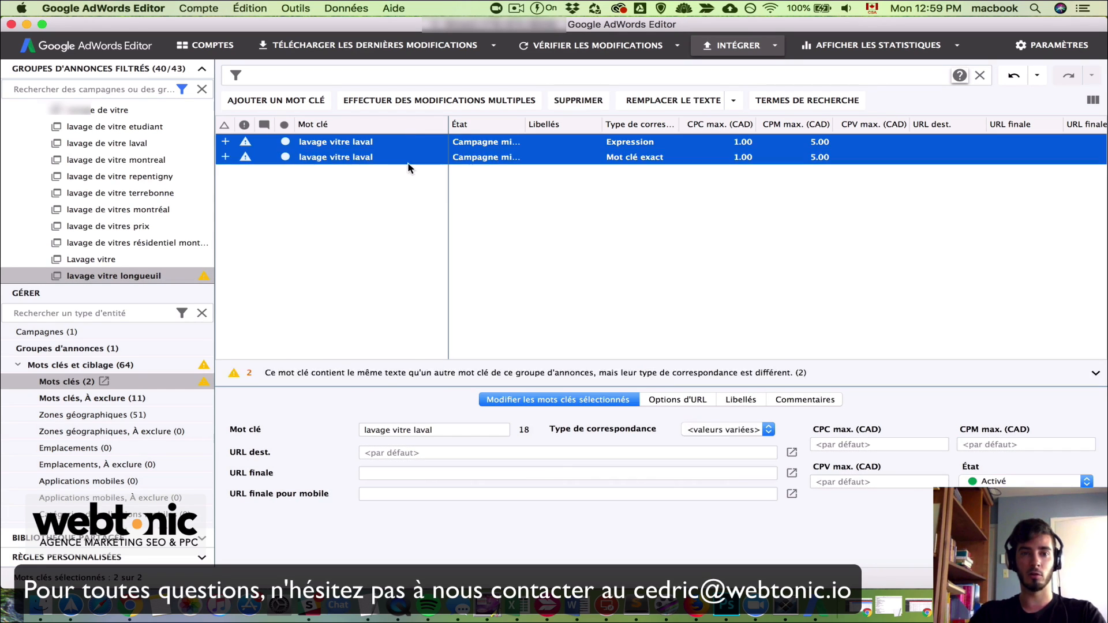
pyautogui.doubleClick(425, 430)
pyautogui.write('longueuil')
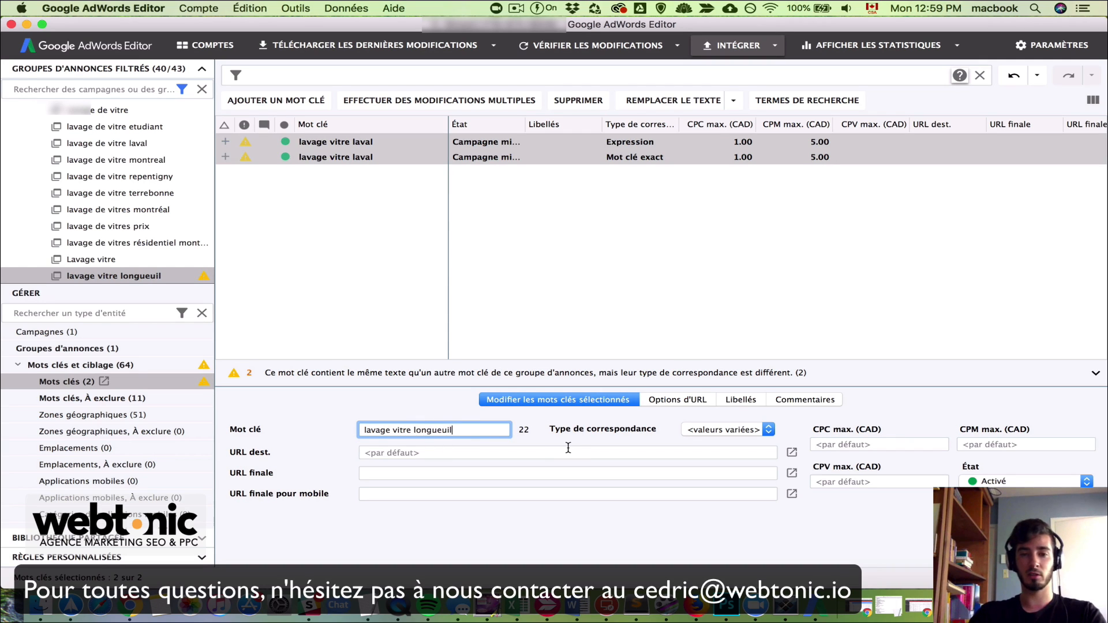
pyautogui.click(400, 272)
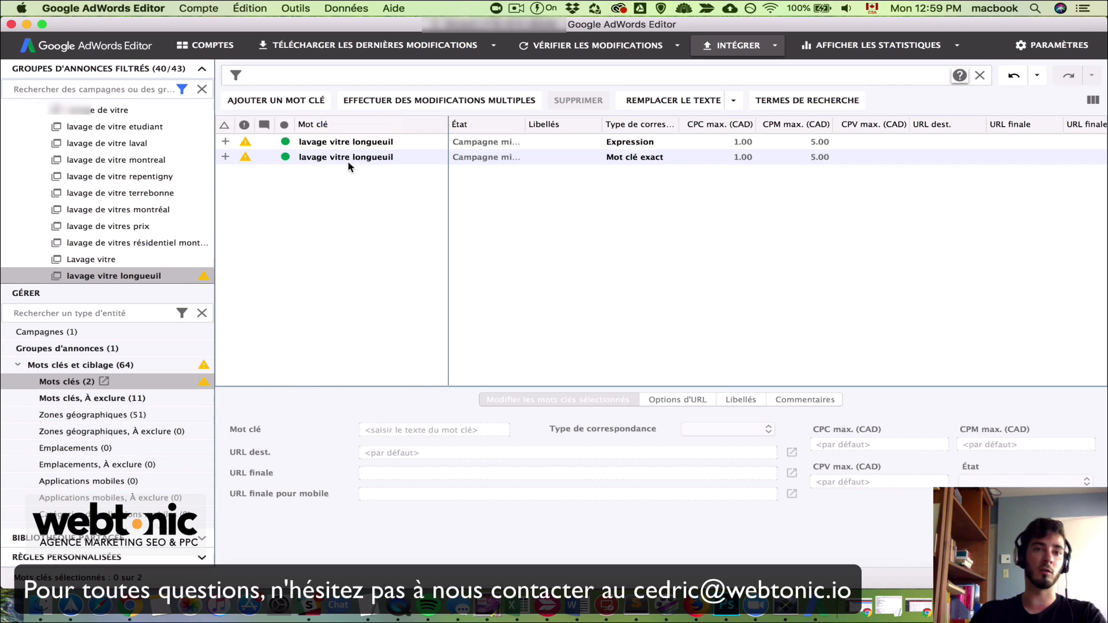
# Step: Add the broad-match keyword "+lavage +vitre +longueuil" to the ad group
pyautogui.click(301, 102)
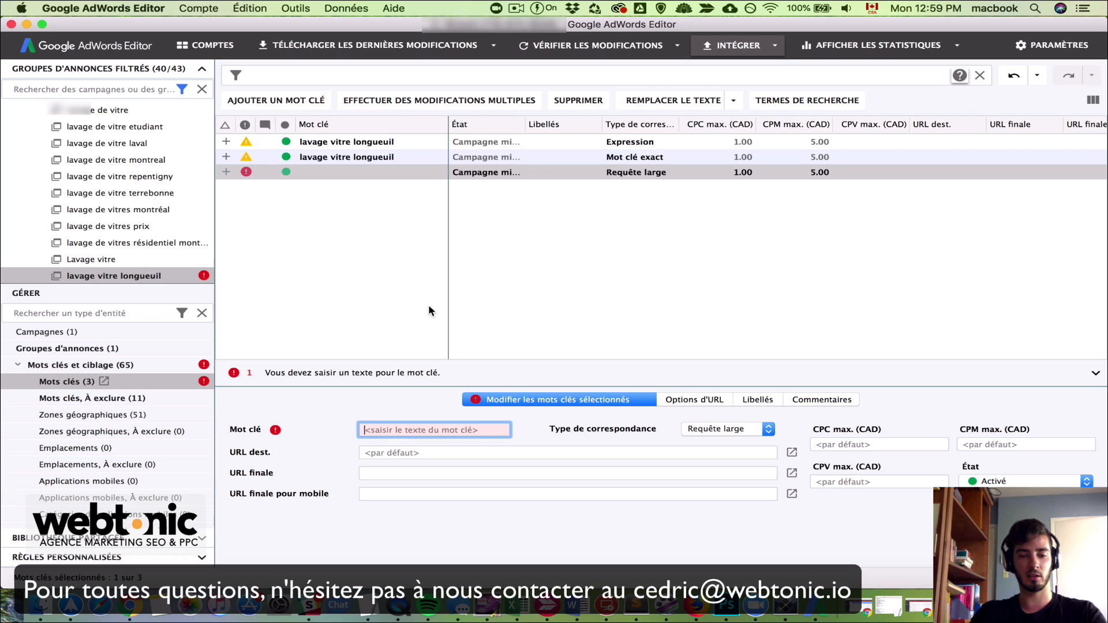
pyautogui.press('super+v')
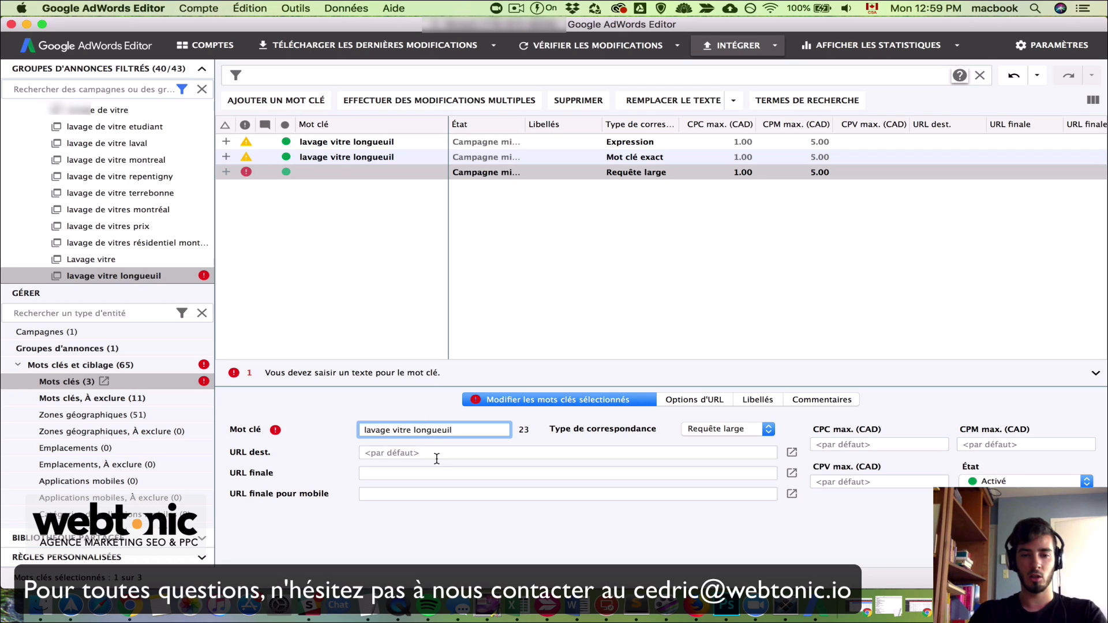
pyautogui.write('+')
pyautogui.write('+')
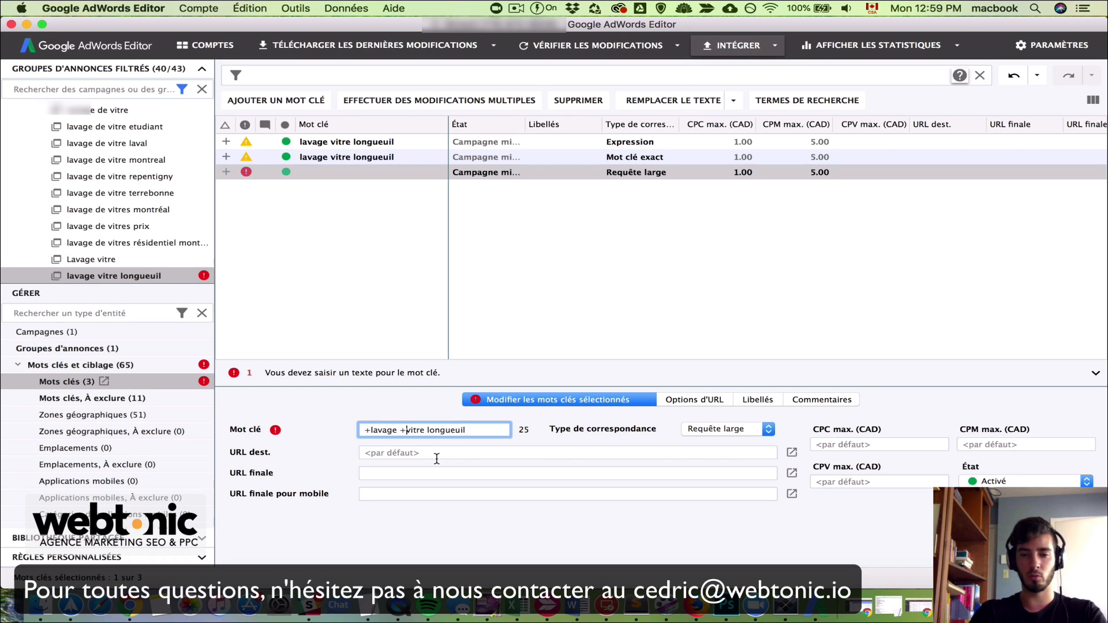
pyautogui.click(430, 431)
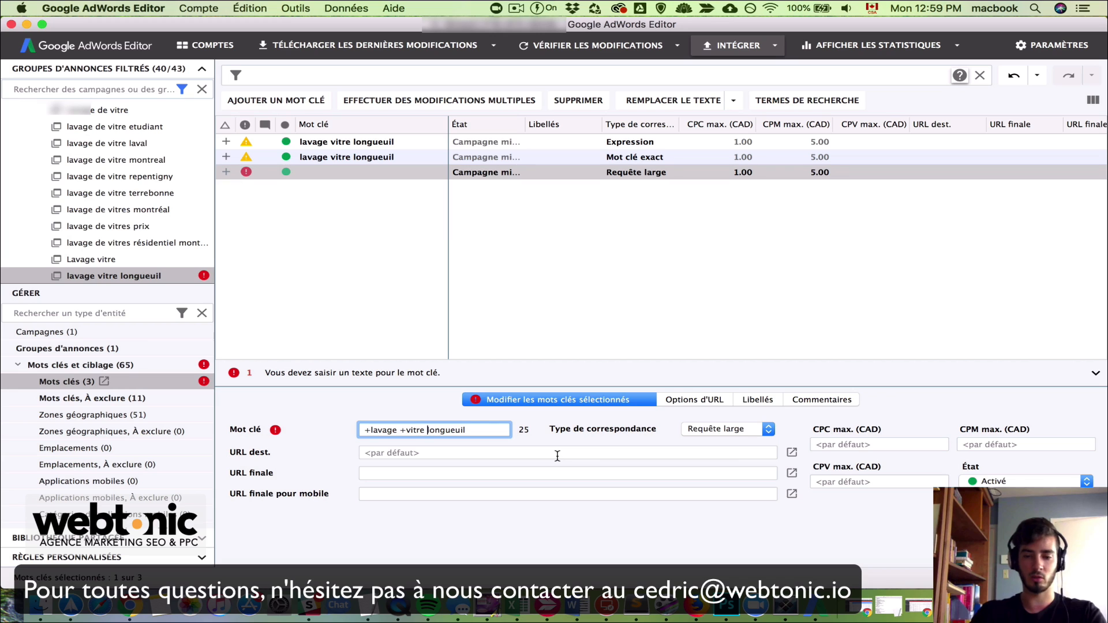
pyautogui.write('+')
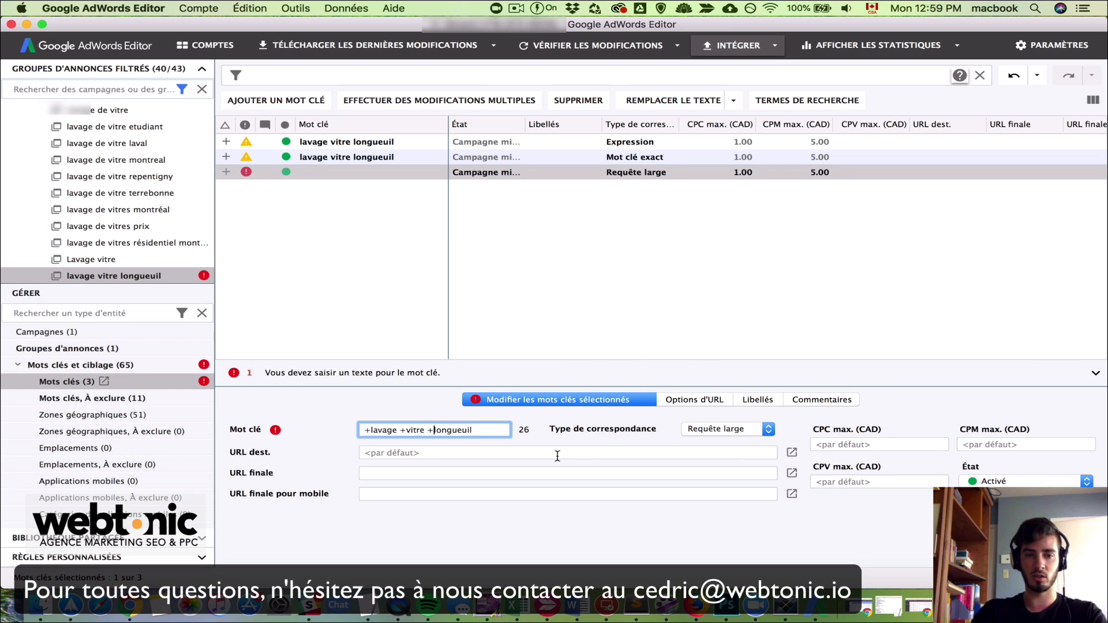
pyautogui.click(433, 298)
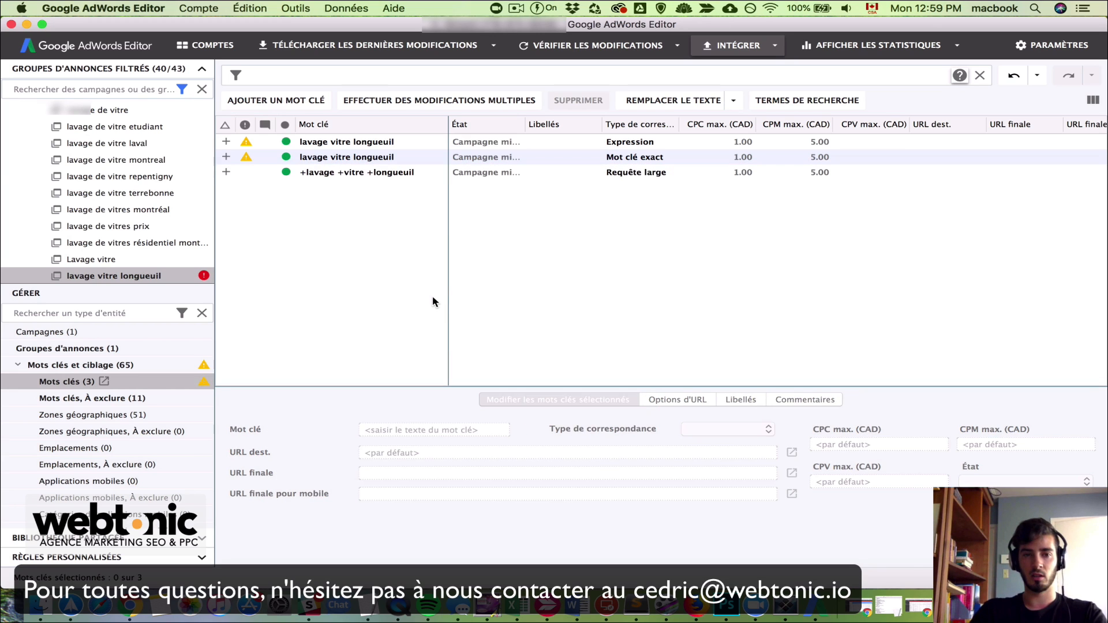
# Step: Display the expanded text ads of the ad group "lavage vitre longueuil"
pyautogui.click(18, 365)
pyautogui.click(17, 382)
pyautogui.click(18, 382)
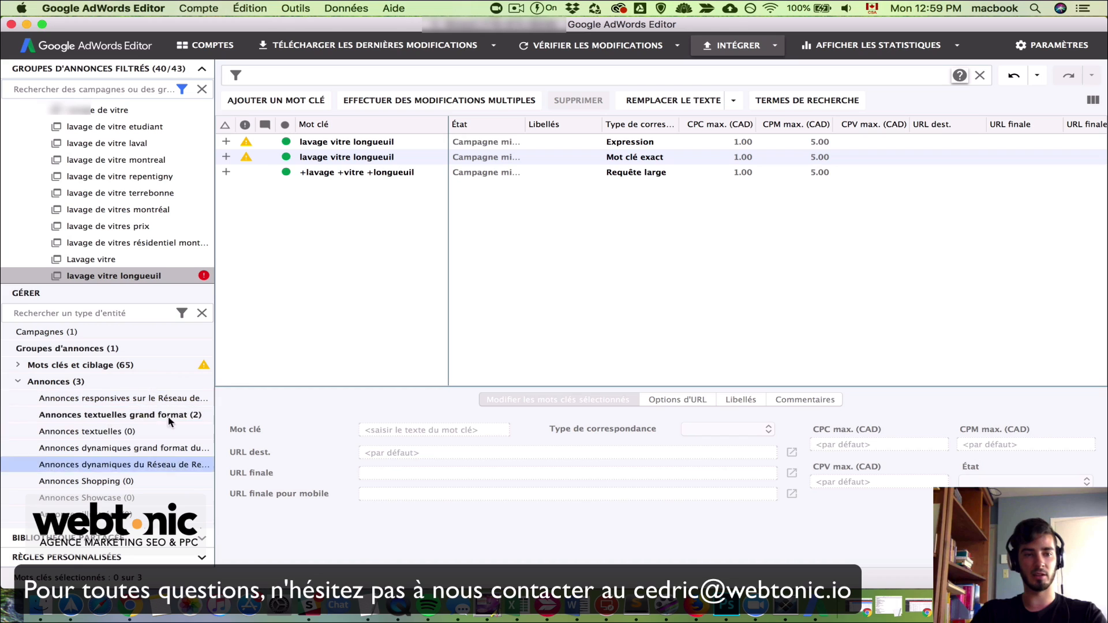
pyautogui.click(81, 415)
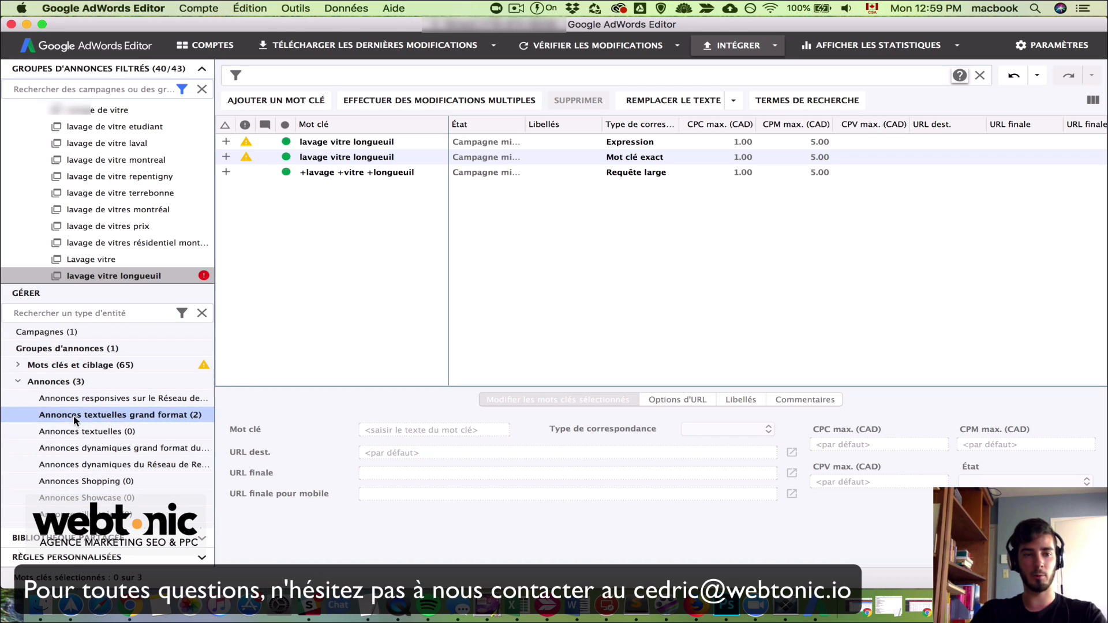
pyautogui.click(112, 416)
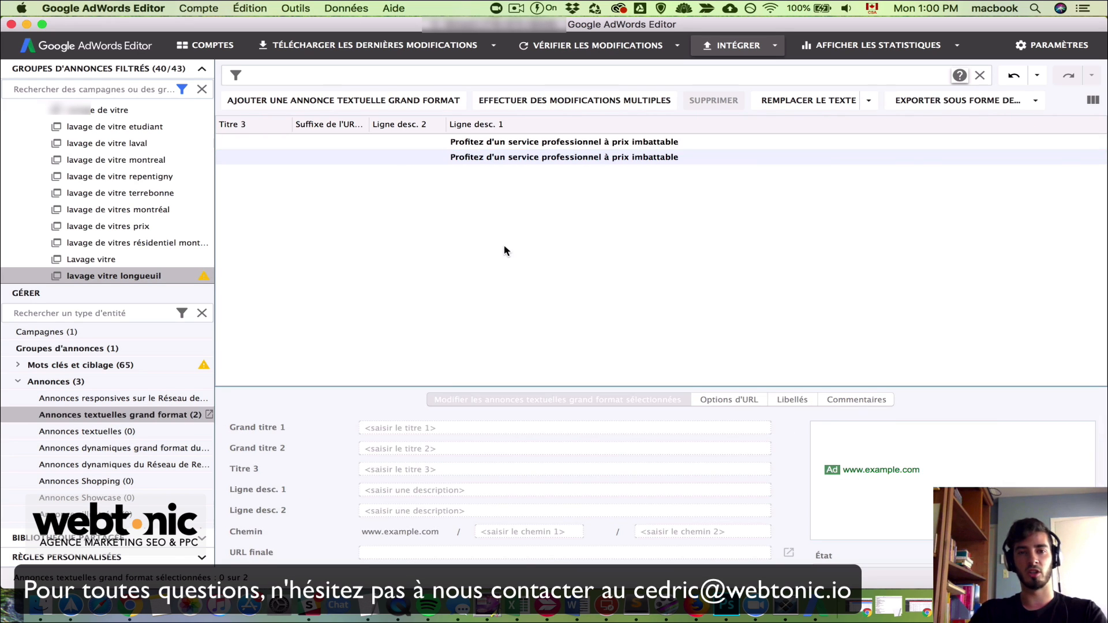
# Step: Set headline 1 of both expanded text ads to "Lavage de Vitres Longueuil"
pyautogui.press('super+a')
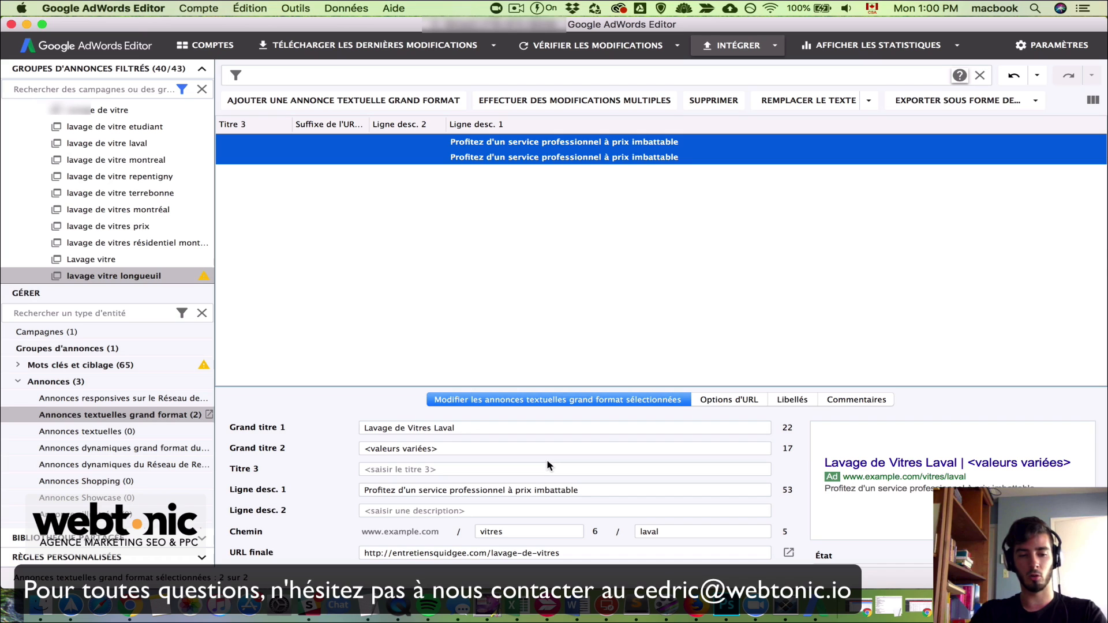
pyautogui.doubleClick(449, 428)
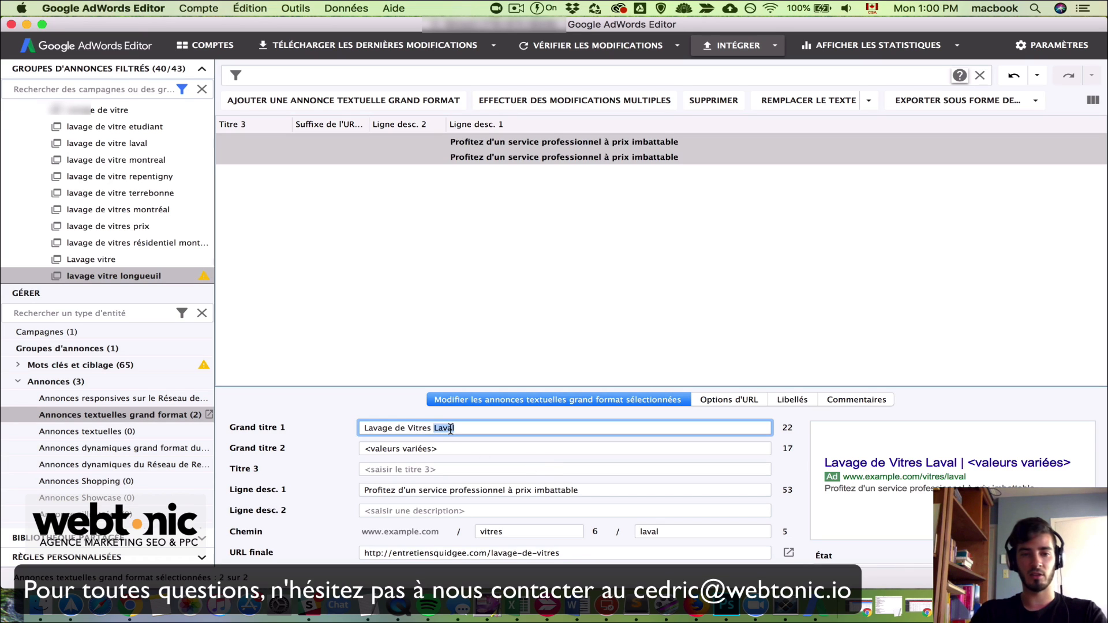
pyautogui.write('Longueuil')
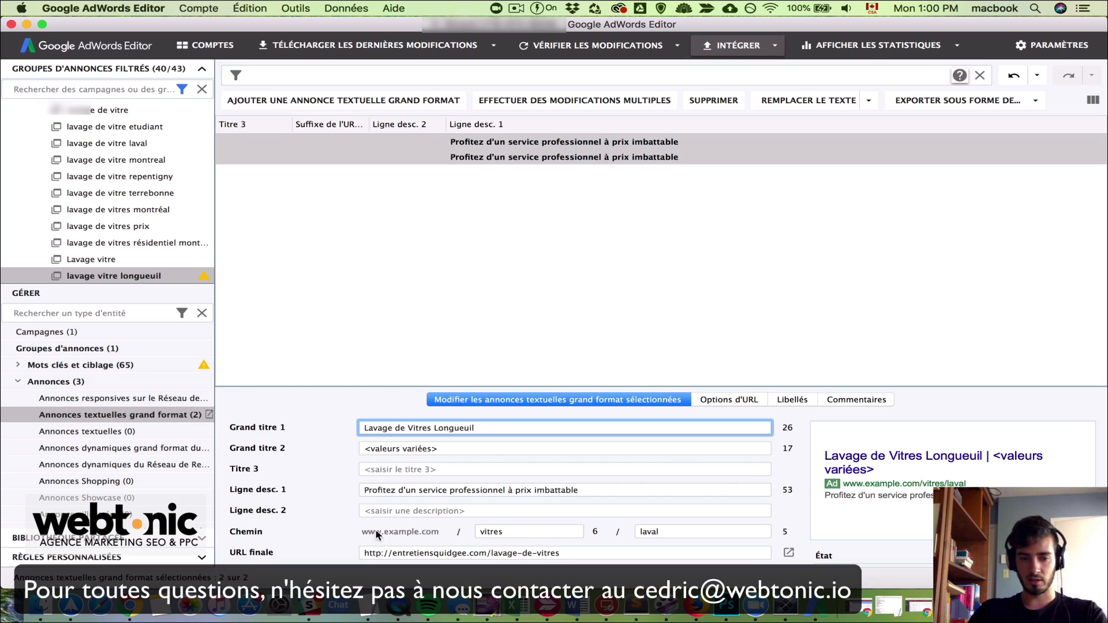
# Step: Set the display path of both ads to "Lavage-Vitres" followed by "Longueuil"
pyautogui.doubleClick(688, 530)
pyautogui.write('L')
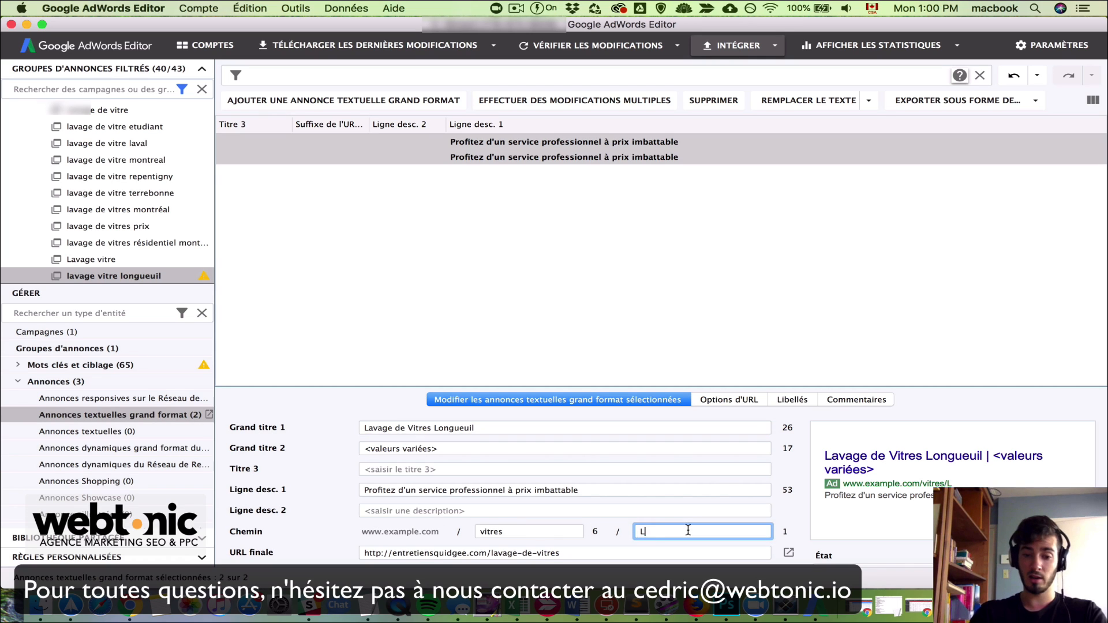
pyautogui.write('ongueuil')
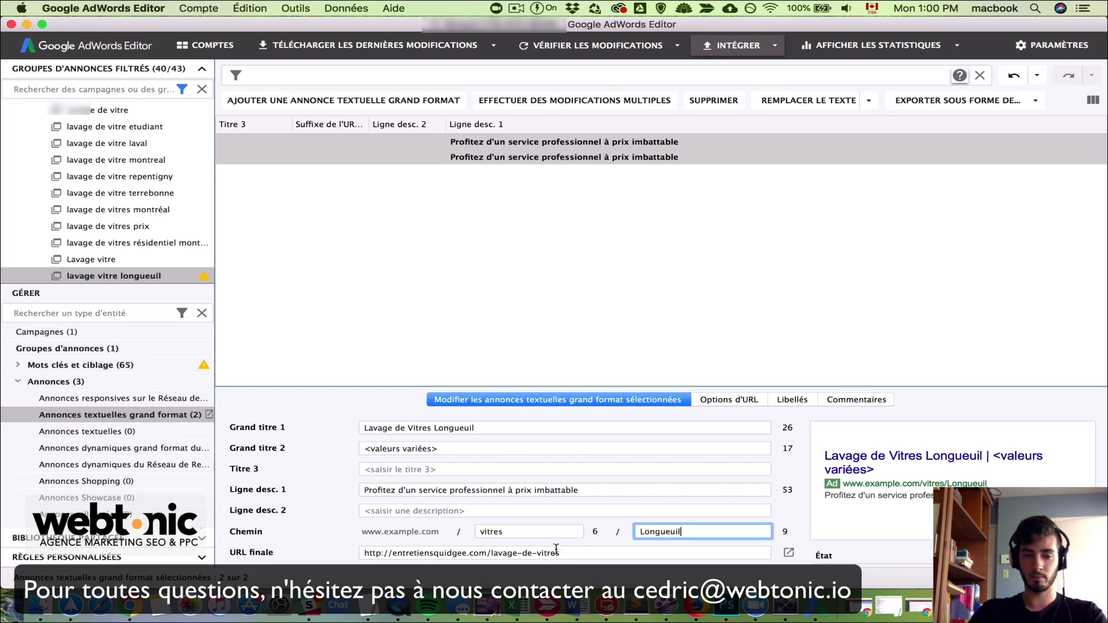
pyautogui.click(484, 534)
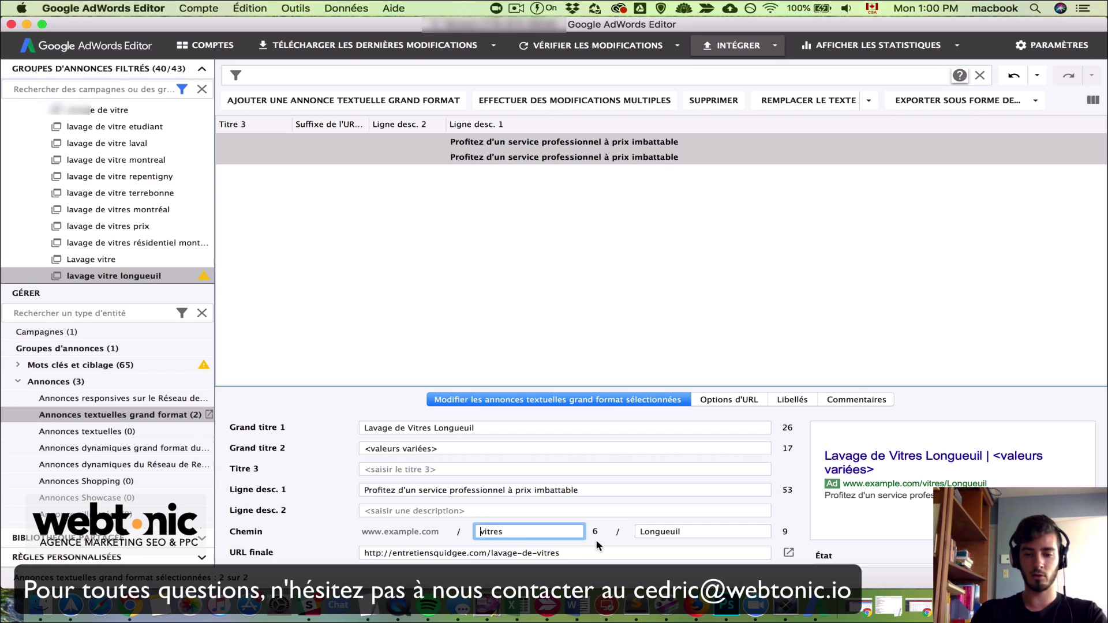
pyautogui.press('super+a')
pyautogui.write('Lavag')
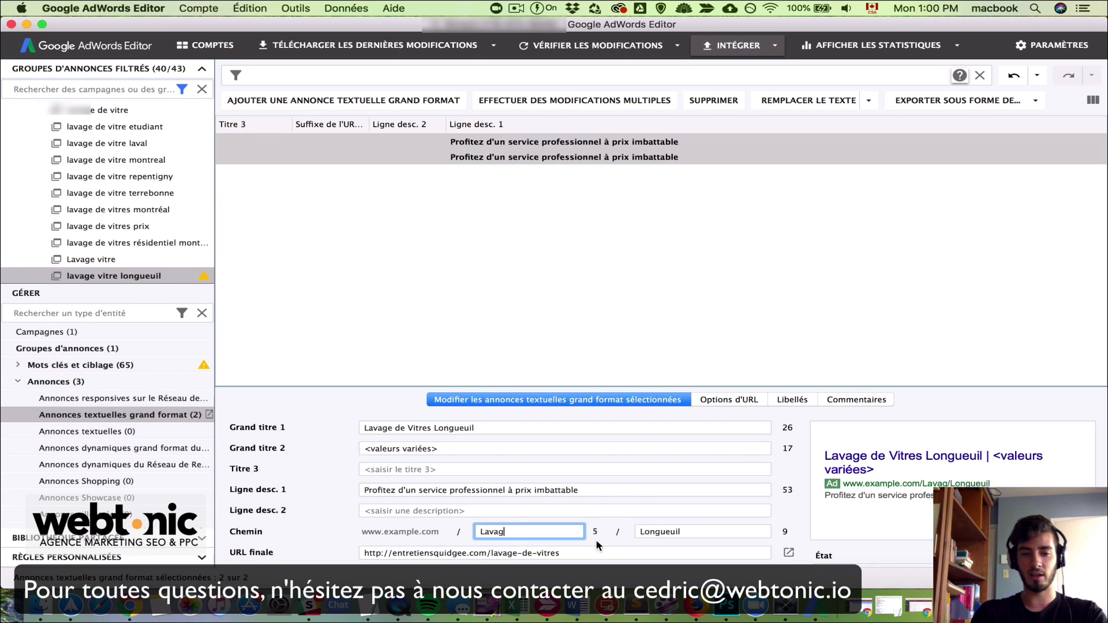
pyautogui.write('e-Vitres')
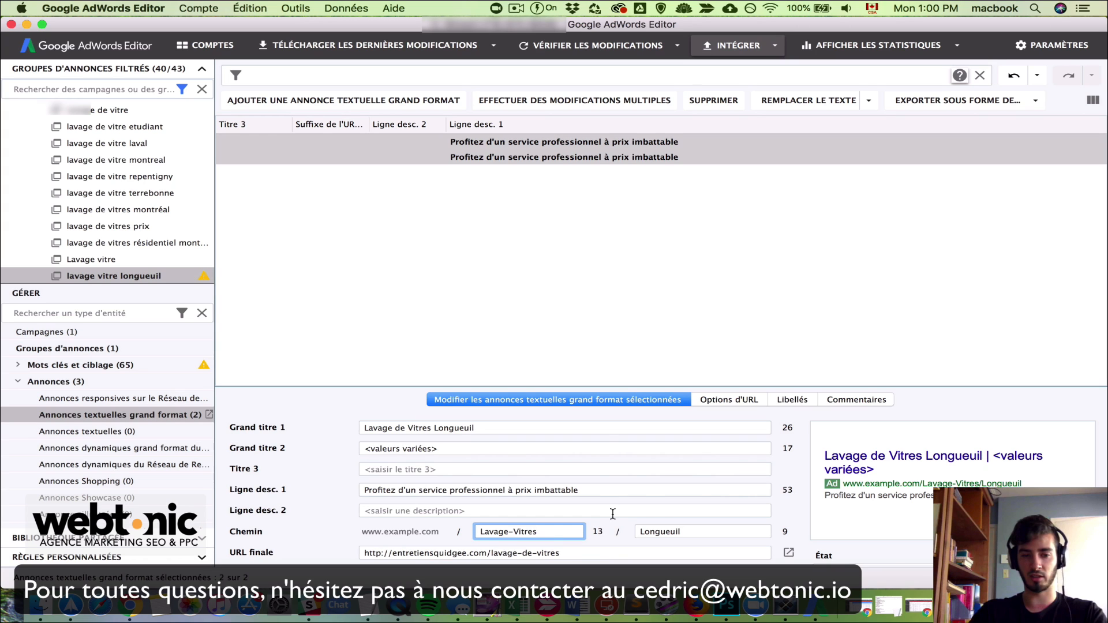
pyautogui.scroll(-1, 613, 514)
pyautogui.scroll(1, 577, 461)
pyautogui.click(521, 224)
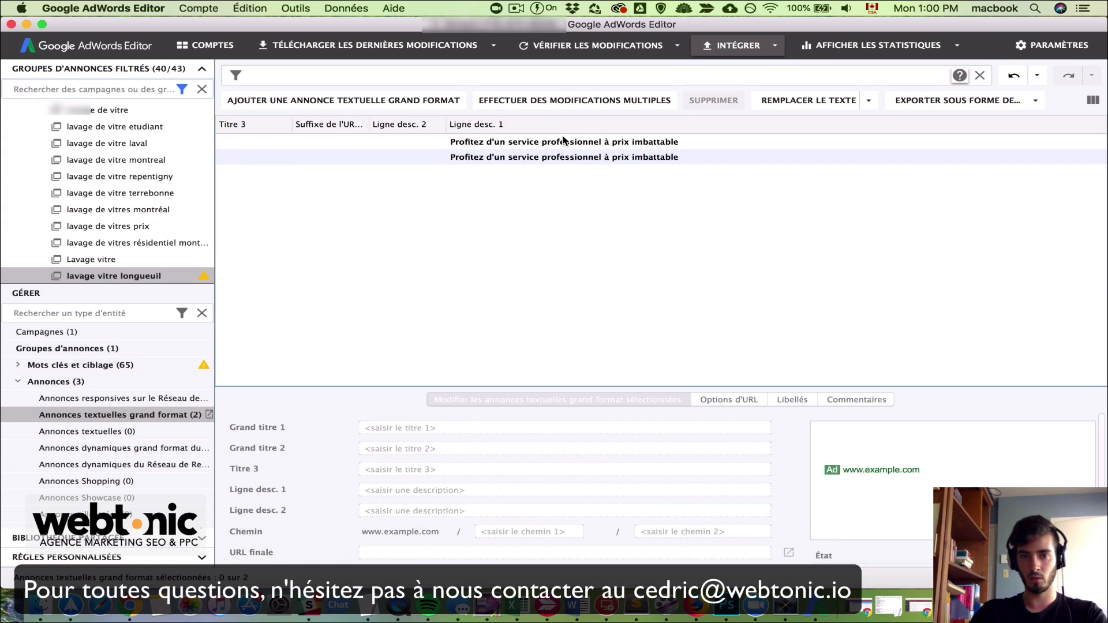
# Step: Review the two Longueuil ads in turn, comparing their second headlines and checking the Titre 3 and Ligne desc. 2 fields
pyautogui.click(536, 144)
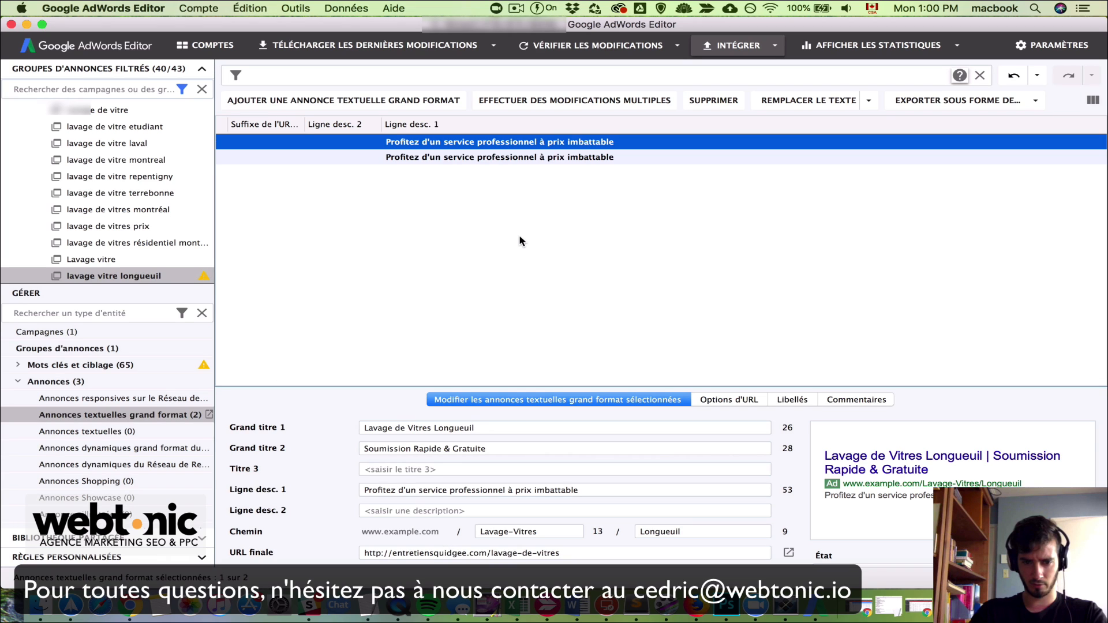
pyautogui.press('Down')
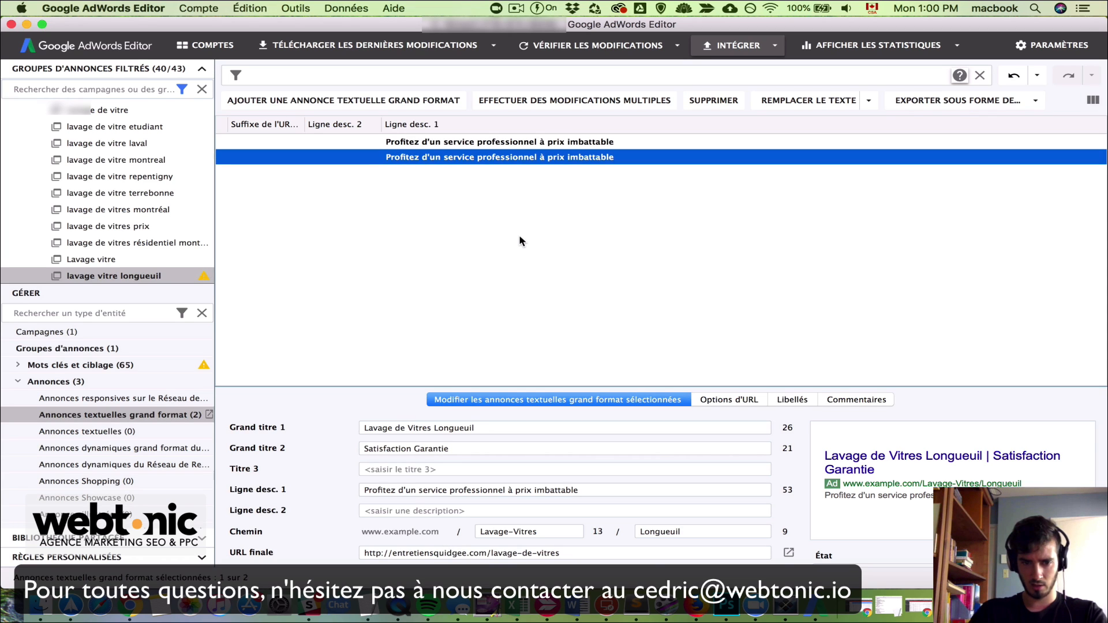
pyautogui.press('Up')
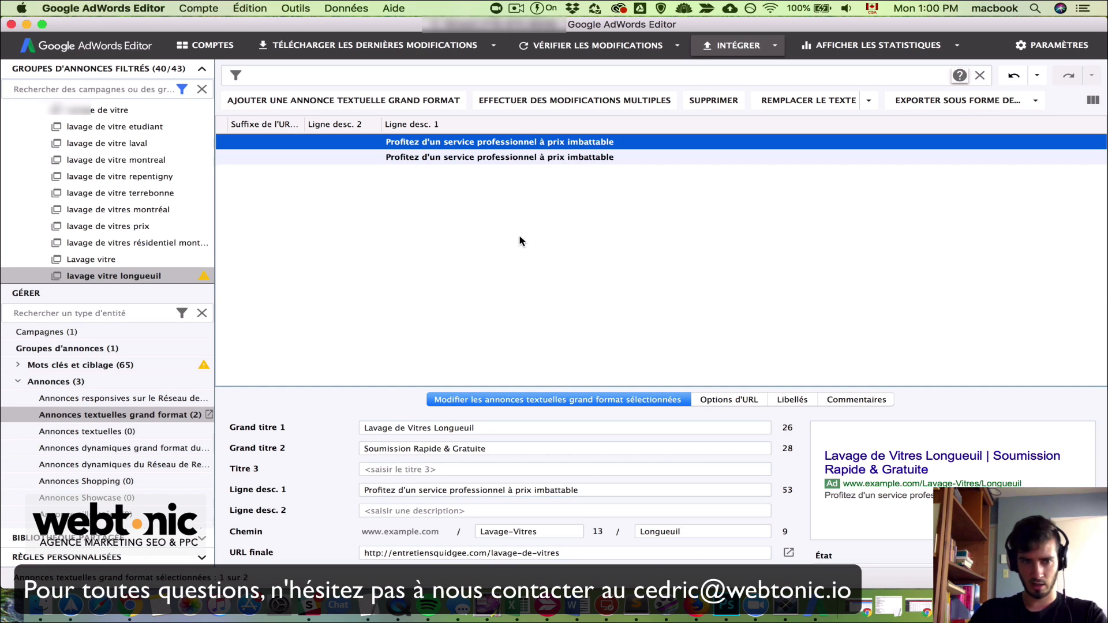
pyautogui.click(457, 242)
pyautogui.click(610, 143)
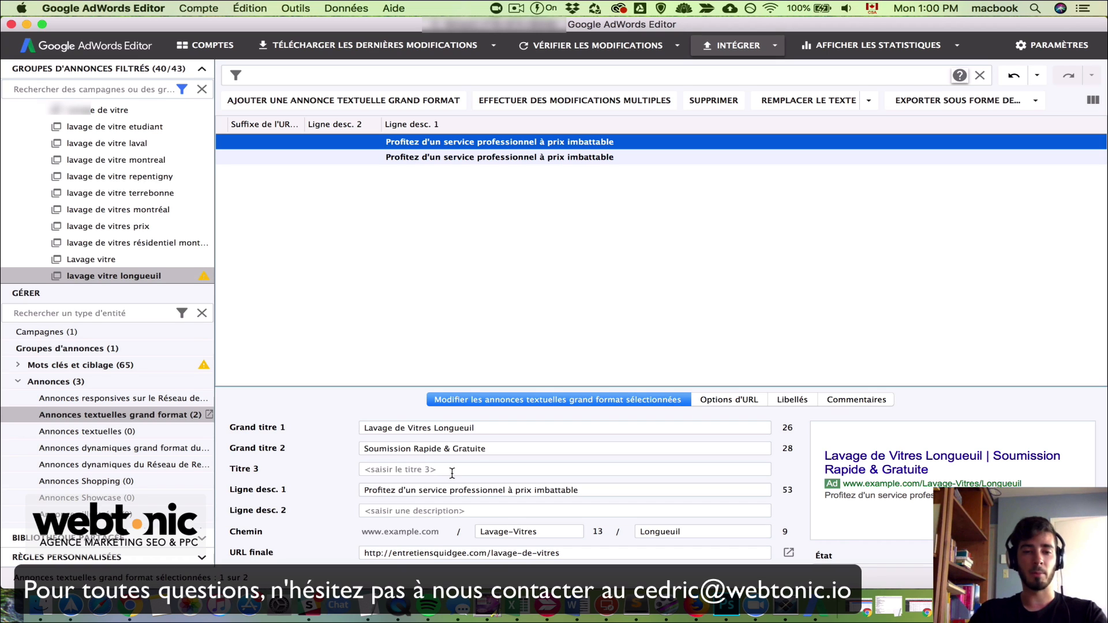
pyautogui.moveTo(235, 469); pyautogui.dragTo(260, 470)
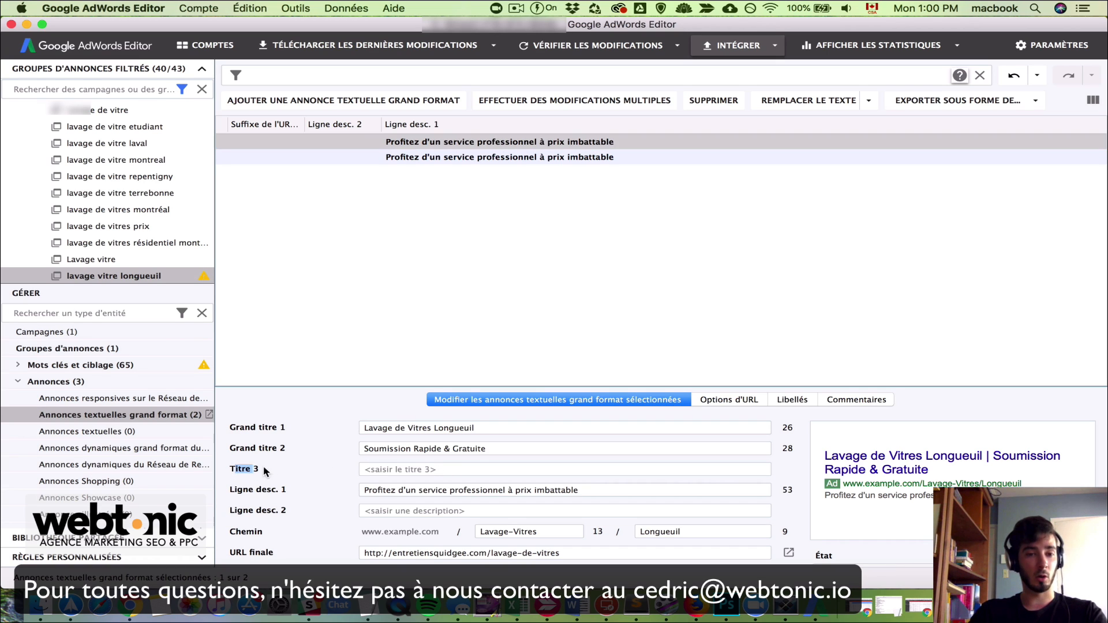
pyautogui.moveTo(230, 511); pyautogui.dragTo(287, 518)
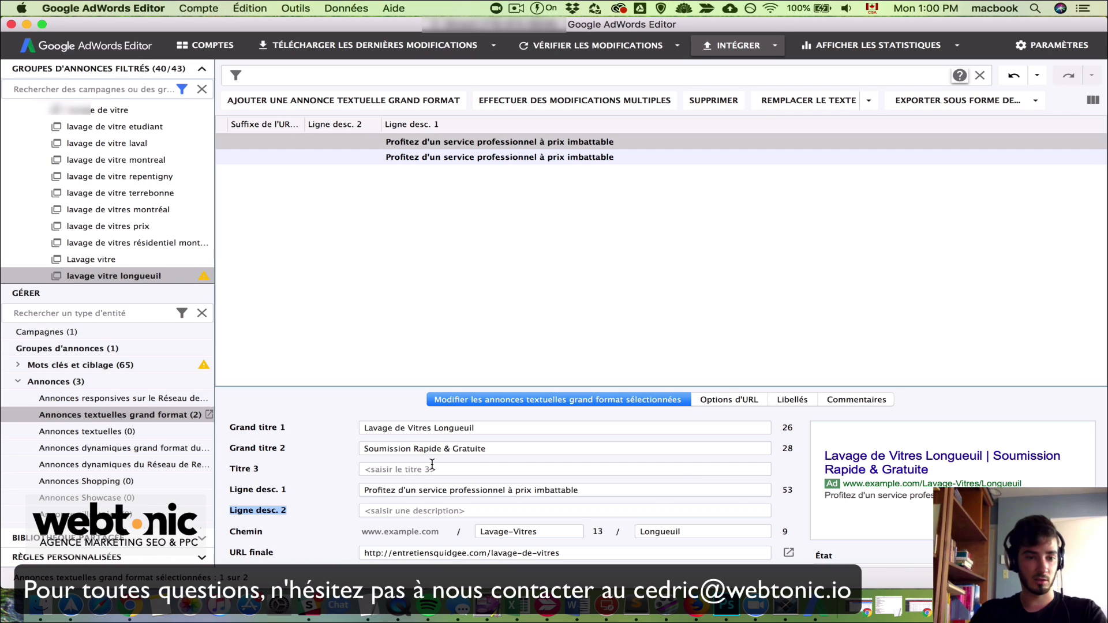
pyautogui.moveTo(235, 469); pyautogui.dragTo(275, 490)
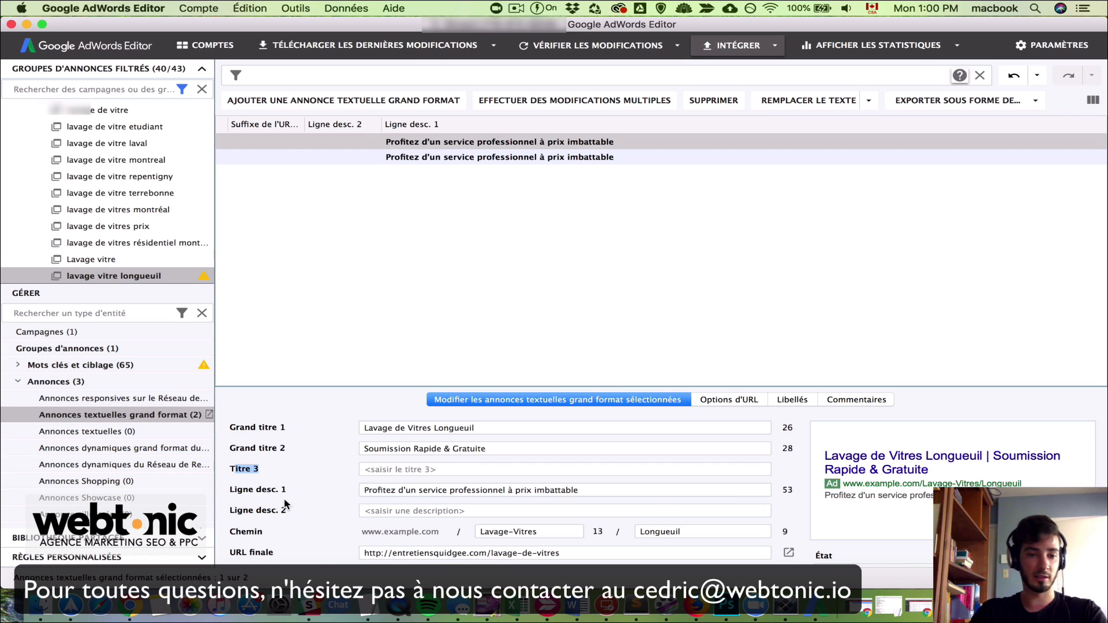
pyautogui.click(437, 468)
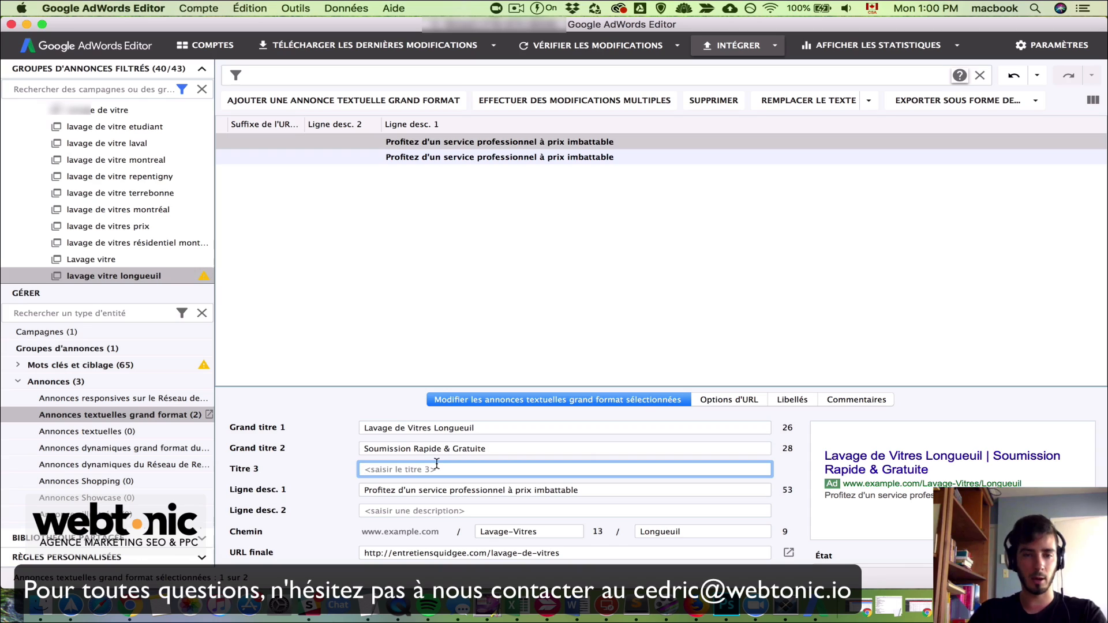
pyautogui.click(488, 251)
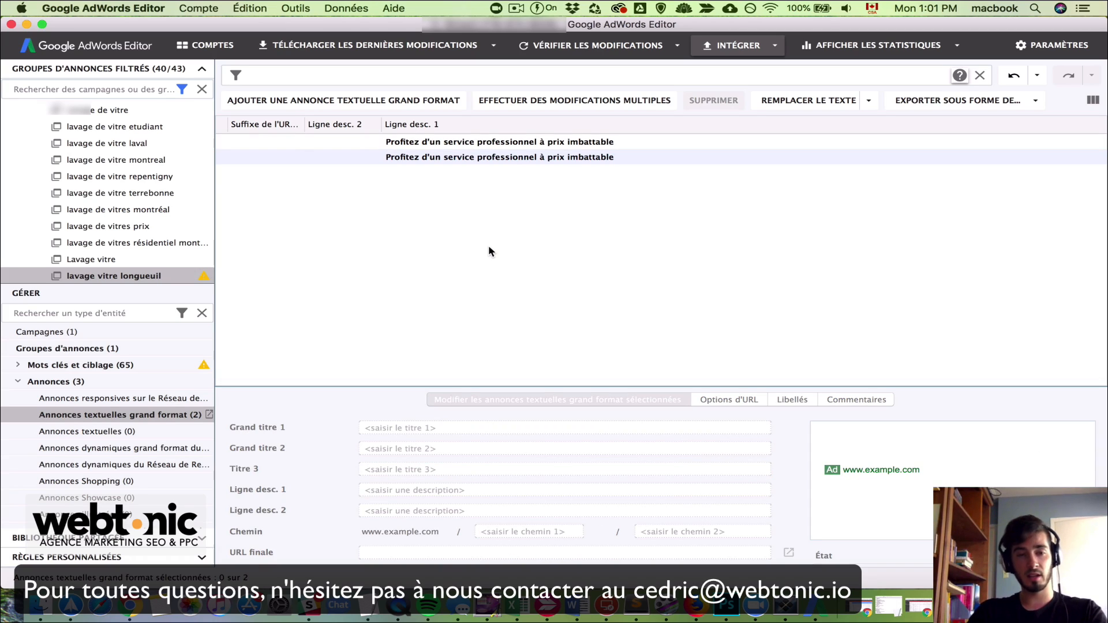
# Step: Switch to the TextEdit note and copy the keyword "nettoyage gouttiere montreal"
pyautogui.hotkey('ctrl', 'Up')
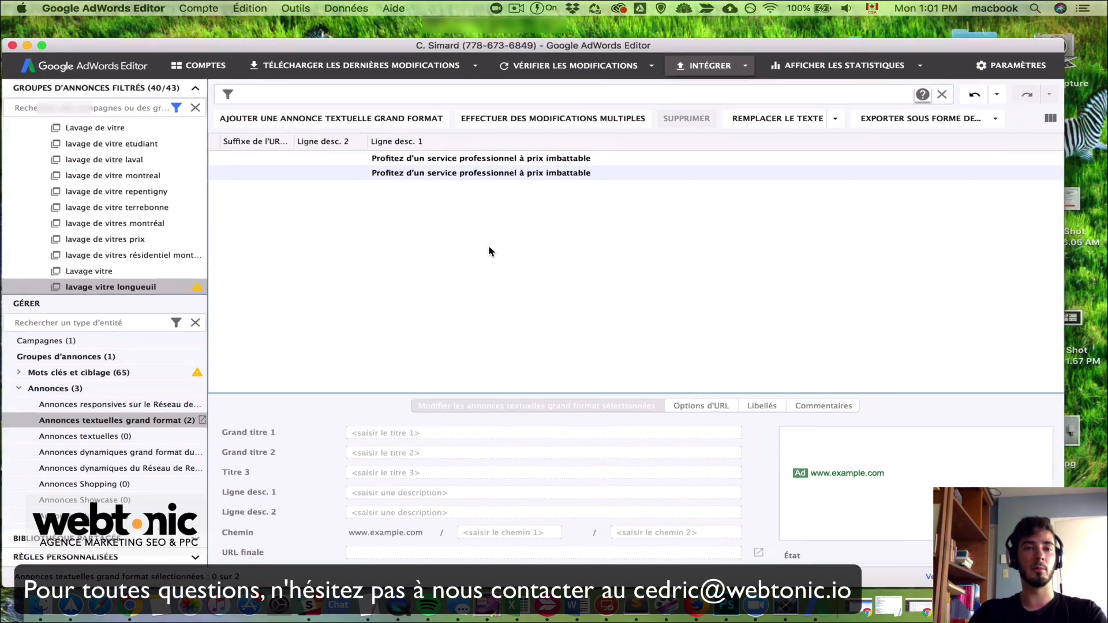
pyautogui.click(896, 218)
pyautogui.click(512, 231)
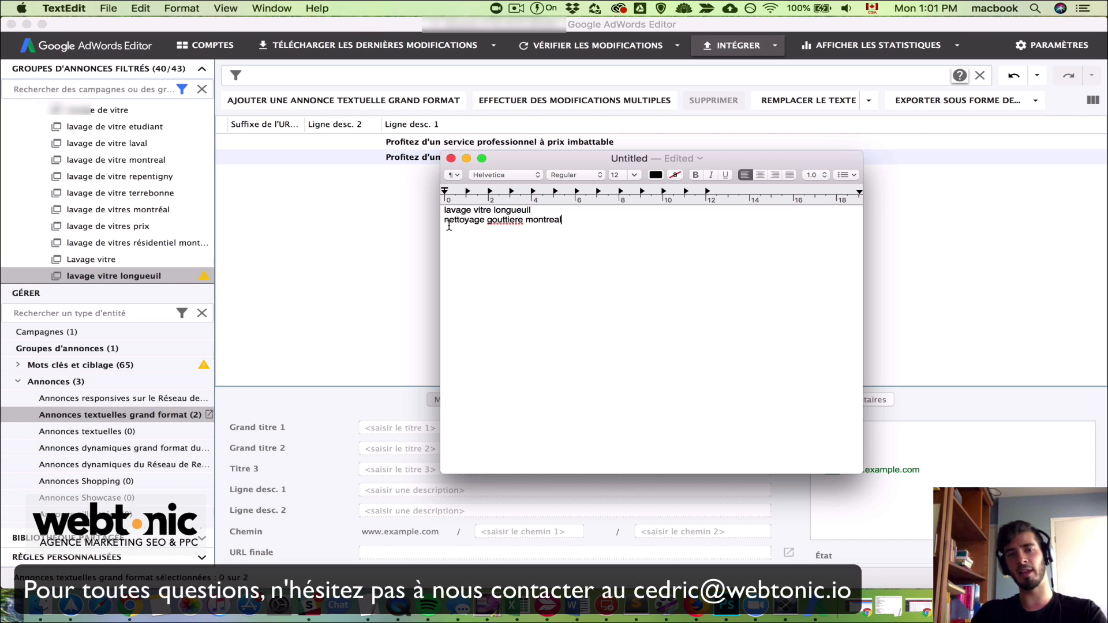
pyautogui.moveTo(443, 222); pyautogui.dragTo(575, 224)
pyautogui.press('super+c')
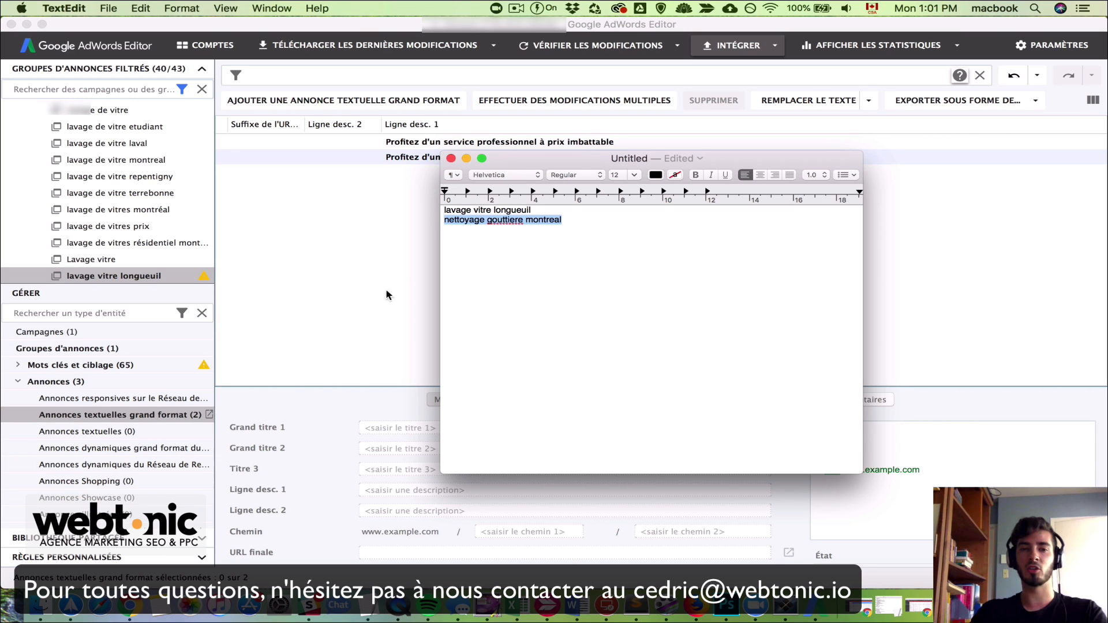
# Step: Return to AdWords Editor and duplicate the ad group "lavage vitre longueuil" within the NEW Montreal & environs campaign
pyautogui.click(341, 305)
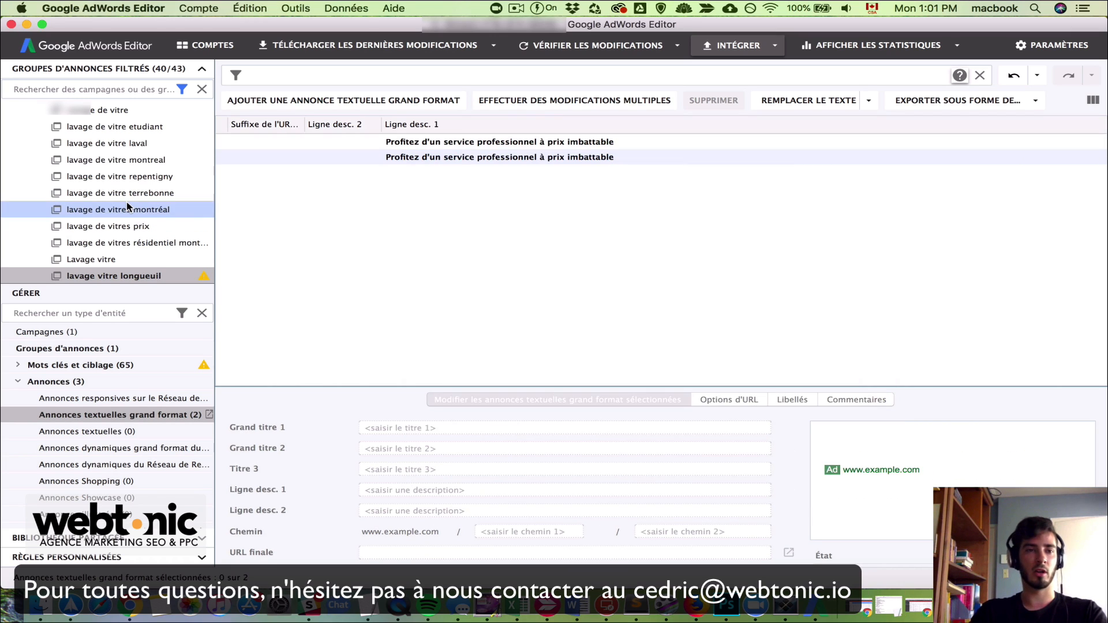
pyautogui.scroll(4, 123, 215)
pyautogui.click(131, 160)
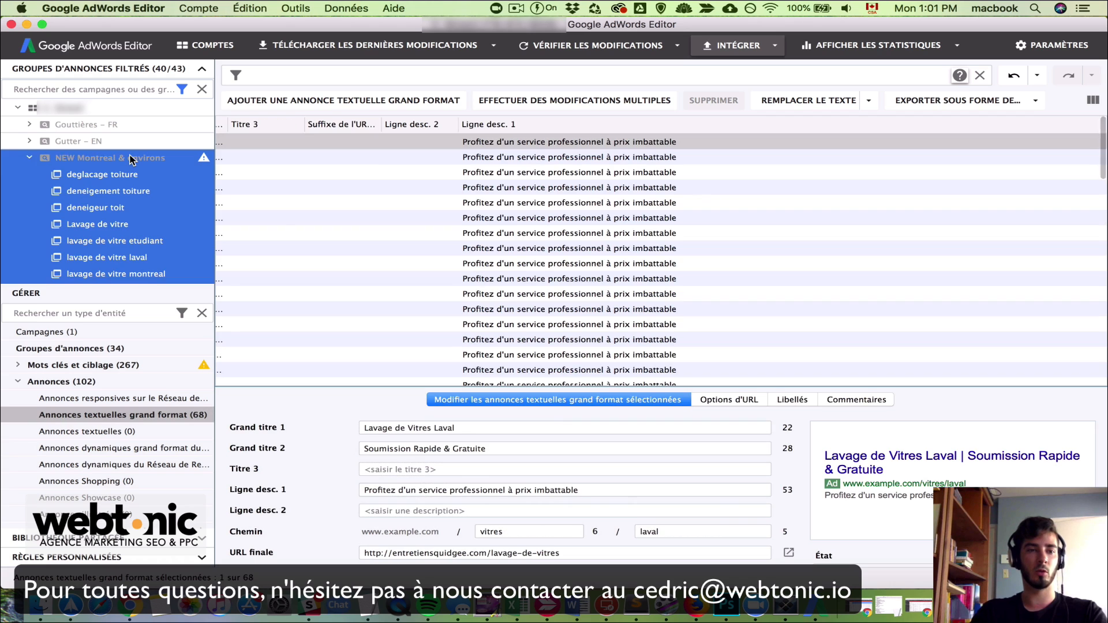
pyautogui.click(121, 349)
pyautogui.scroll(-10, 476, 337)
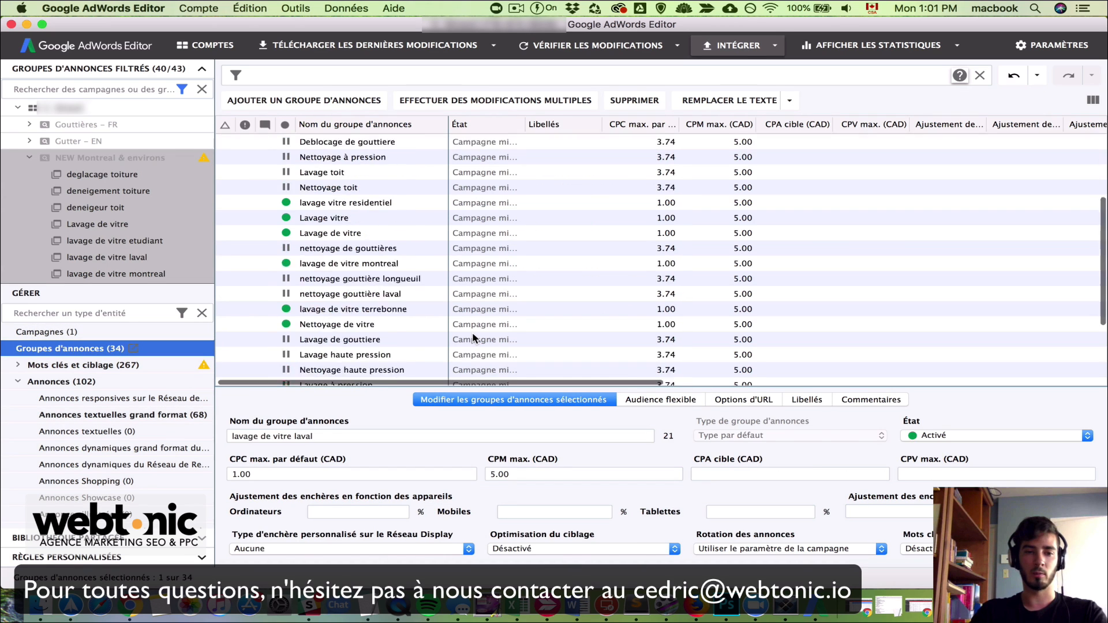
pyautogui.click(433, 379)
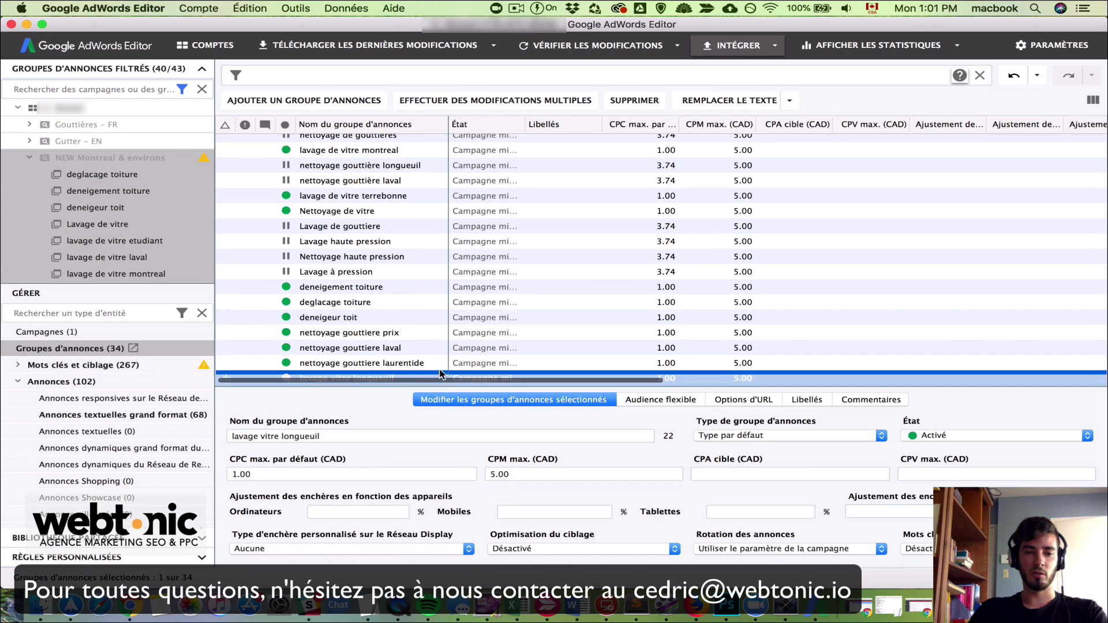
pyautogui.press('super+v')
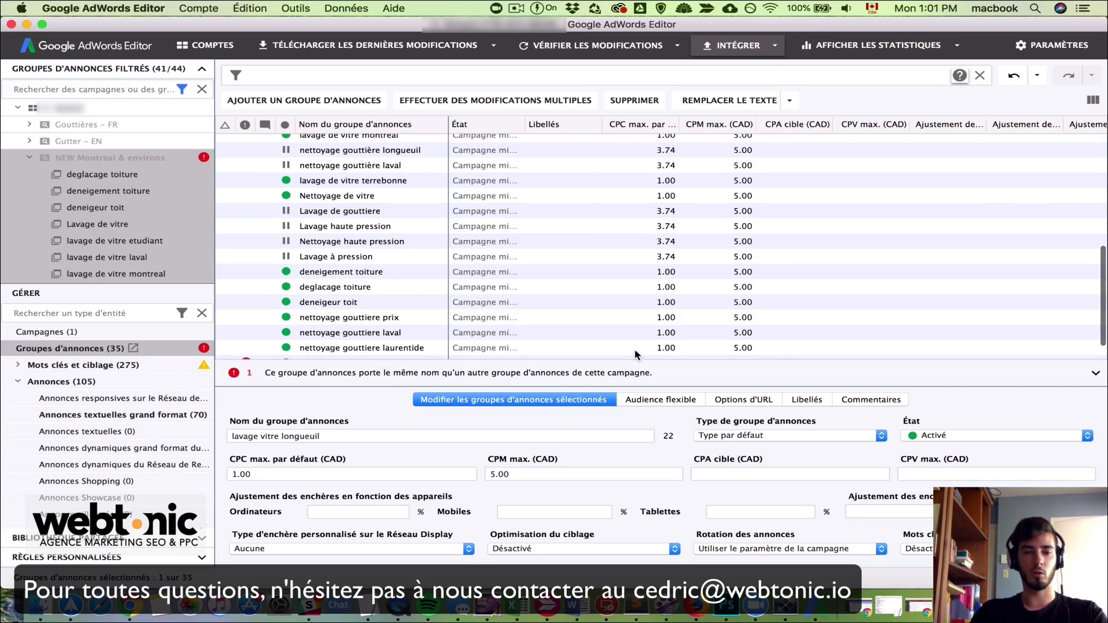
pyautogui.hscroll(5, 635, 348)
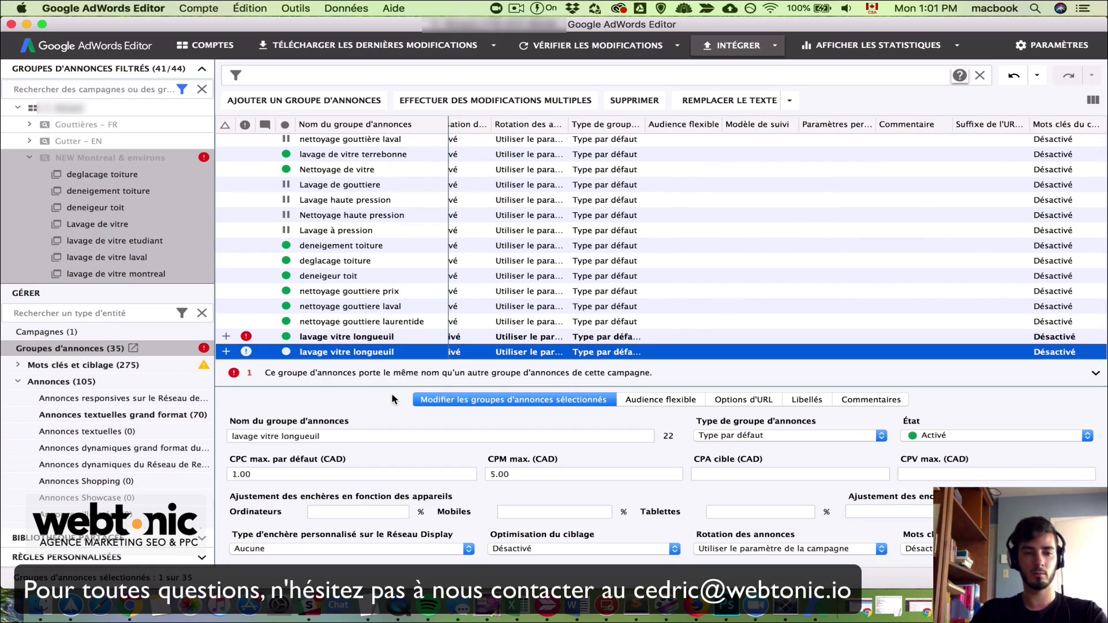
# Step: Rename the duplicated ad group to "nettoyage gouttiere montreal", copying the name from the TextEdit note, and open that ad group
pyautogui.hotkey('ctrl', 'Up')
pyautogui.click(881, 188)
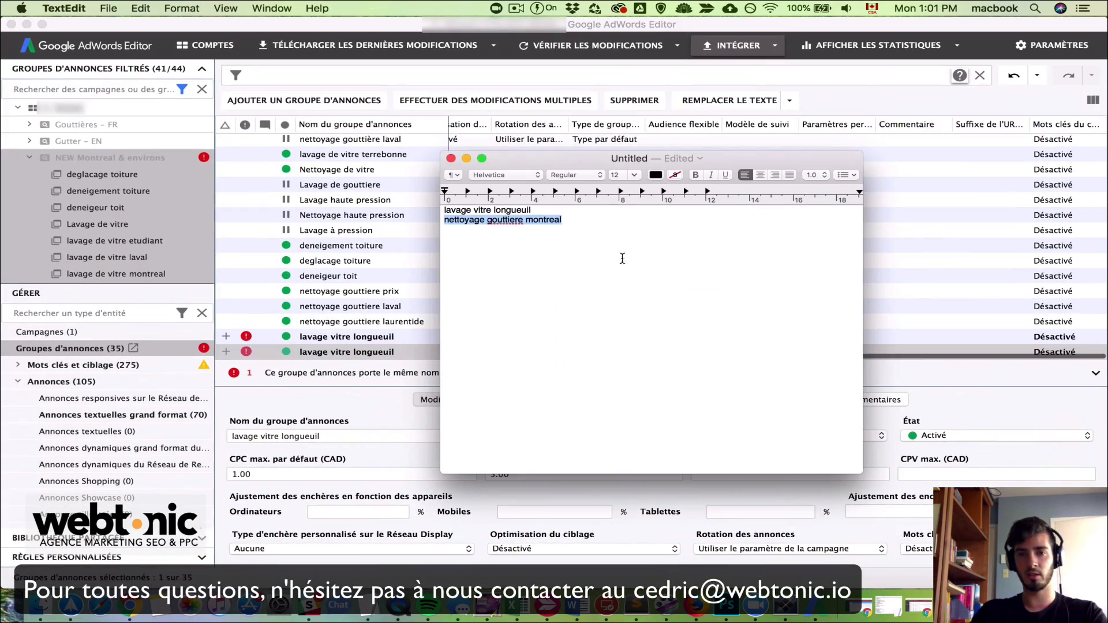
pyautogui.press('super+Tab')
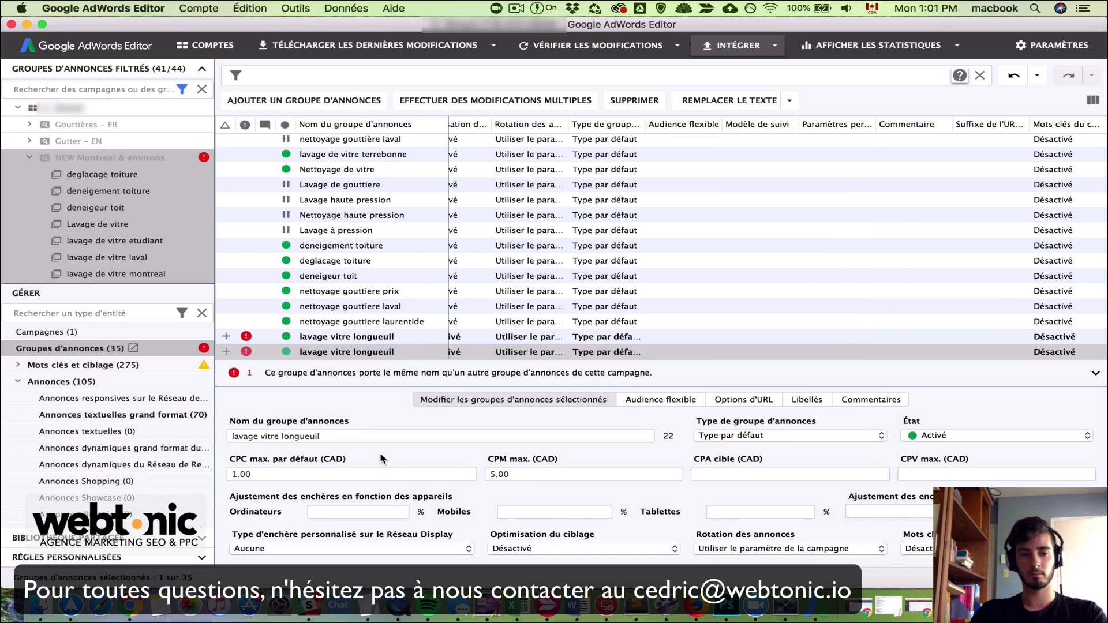
pyautogui.click(355, 436)
pyautogui.press('super+a')
pyautogui.press('super+v')
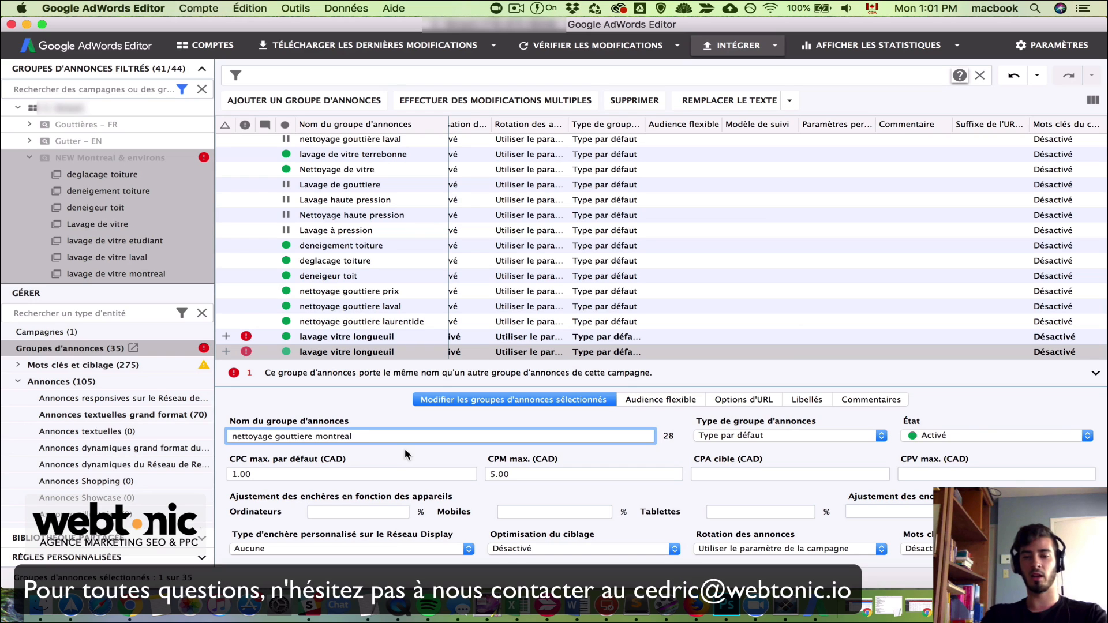
pyautogui.press('Return')
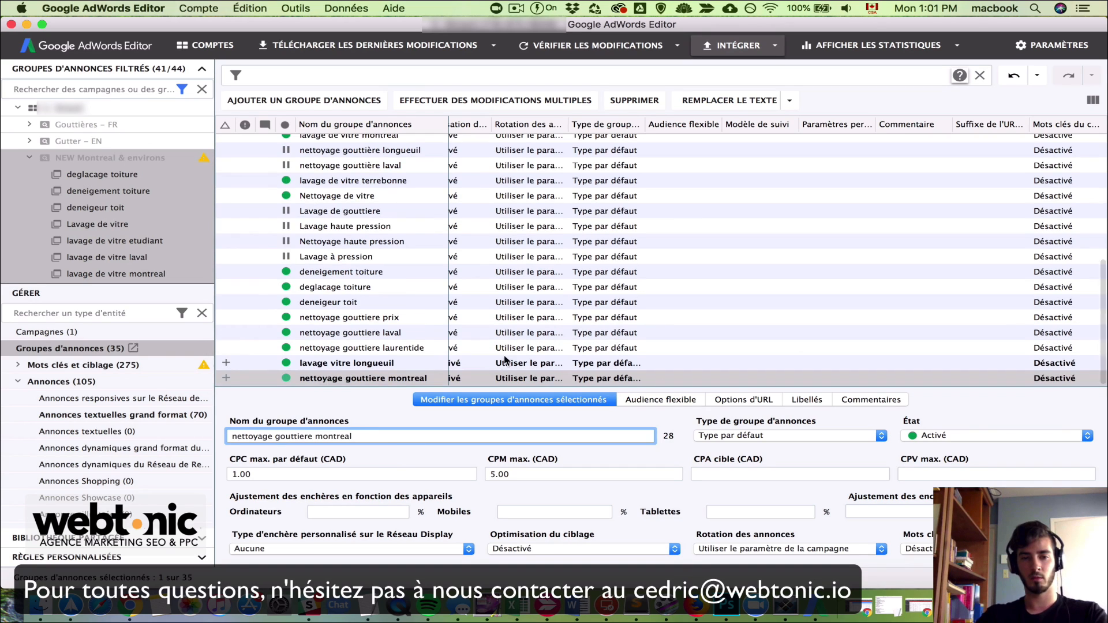
pyautogui.doubleClick(534, 377)
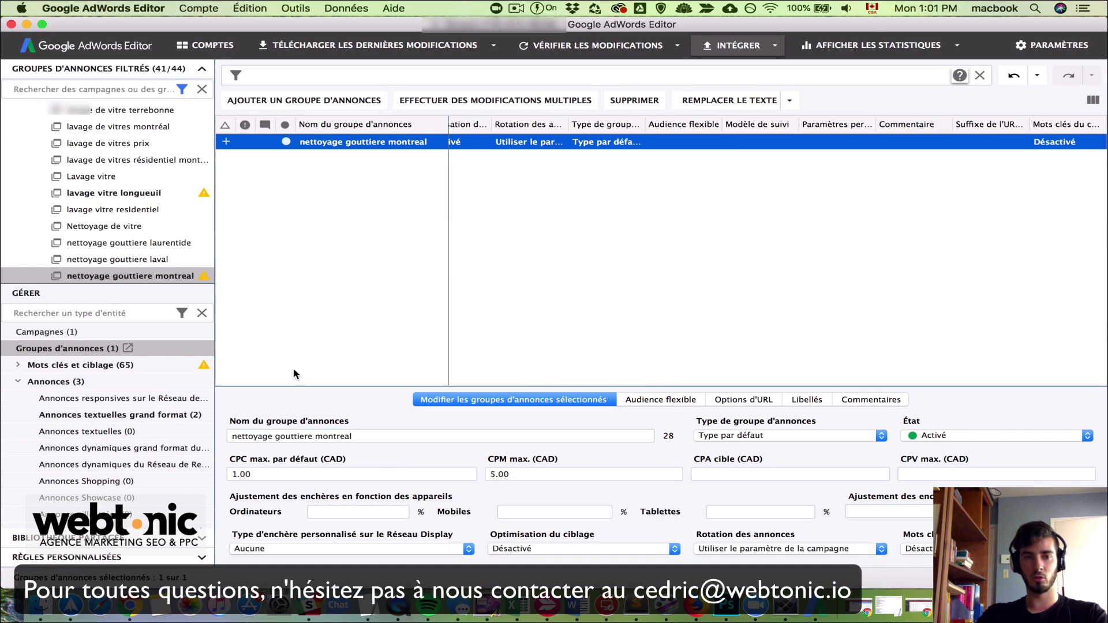
# Step: Replace the phrase and exact match keywords of the "nettoyage gouttiere montreal" ad group with "nettoyage gouttiere montreal"
pyautogui.click(18, 365)
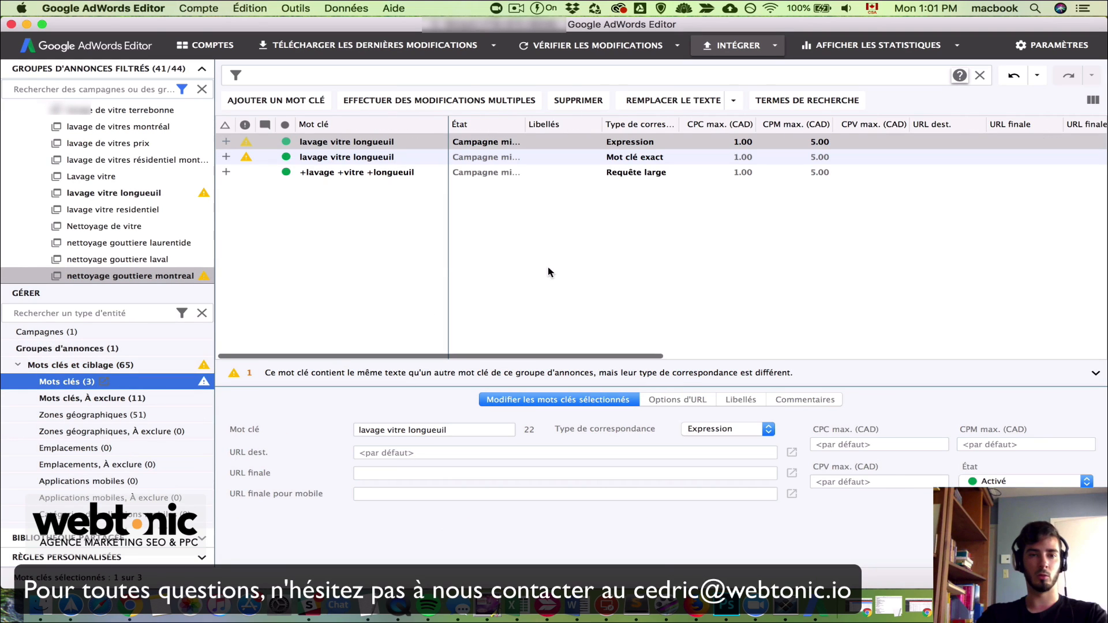
pyautogui.keyDown('shift'); pyautogui.click(397, 155); pyautogui.keyUp('shift')
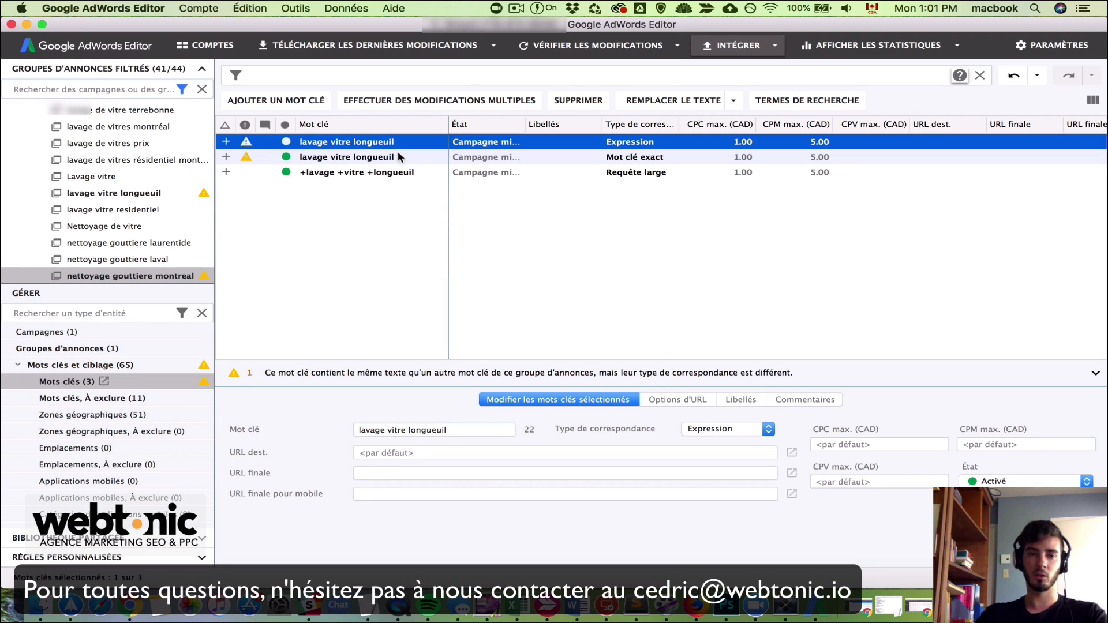
pyautogui.click(461, 431)
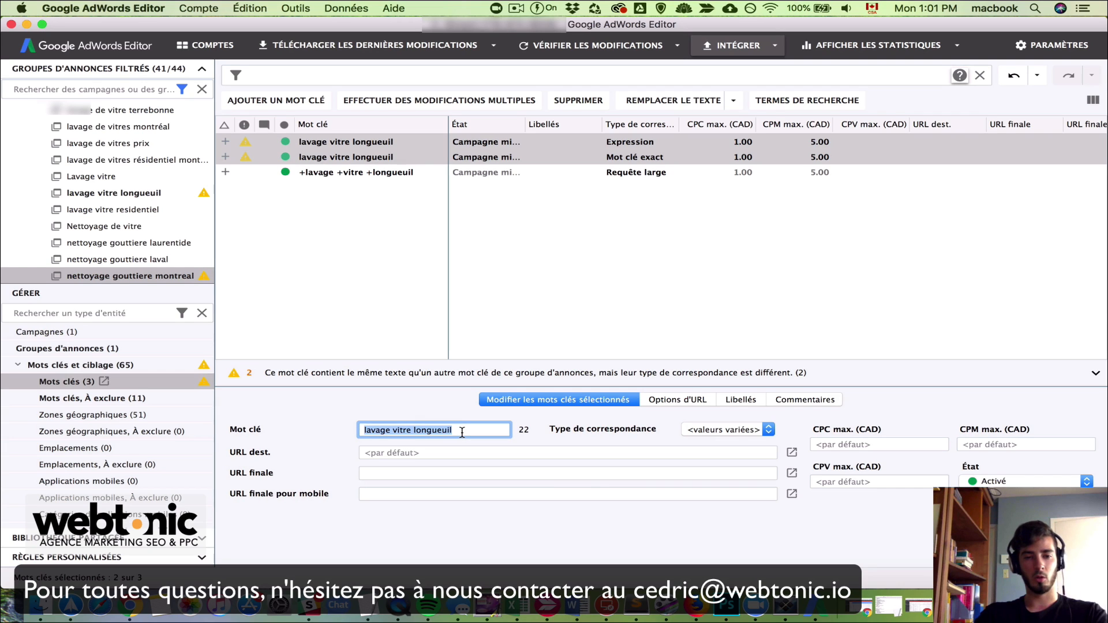
pyautogui.press('super+v')
pyautogui.press('Return')
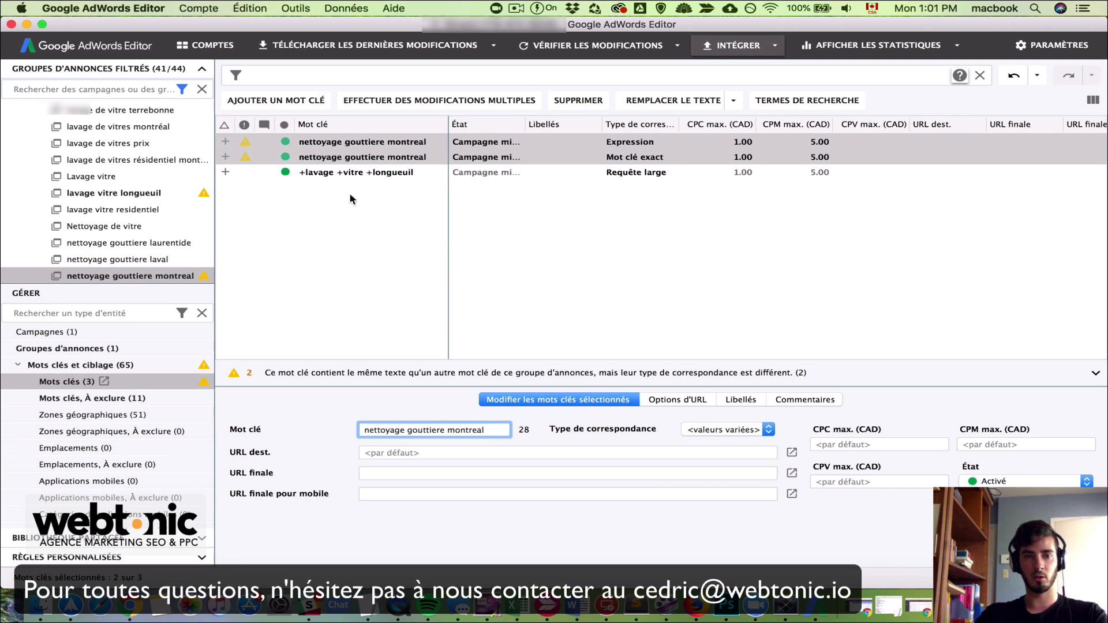
# Step: Change the broad match keyword to "+nettoyage +gouttiere +montreal"
pyautogui.click(335, 172)
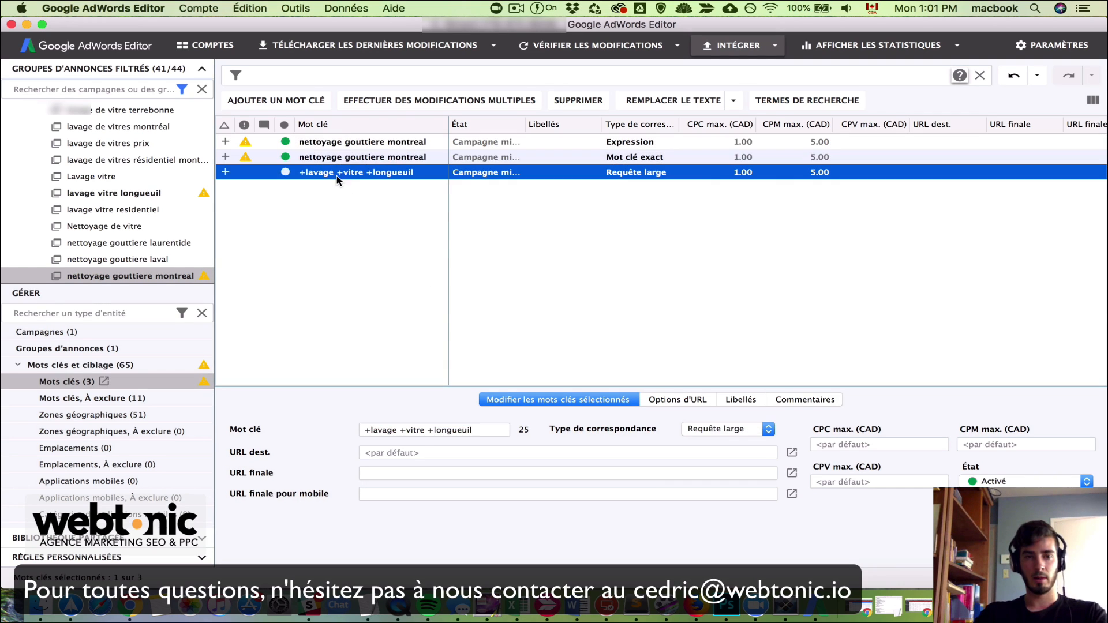
pyautogui.doubleClick(382, 431)
pyautogui.write('nettoyage')
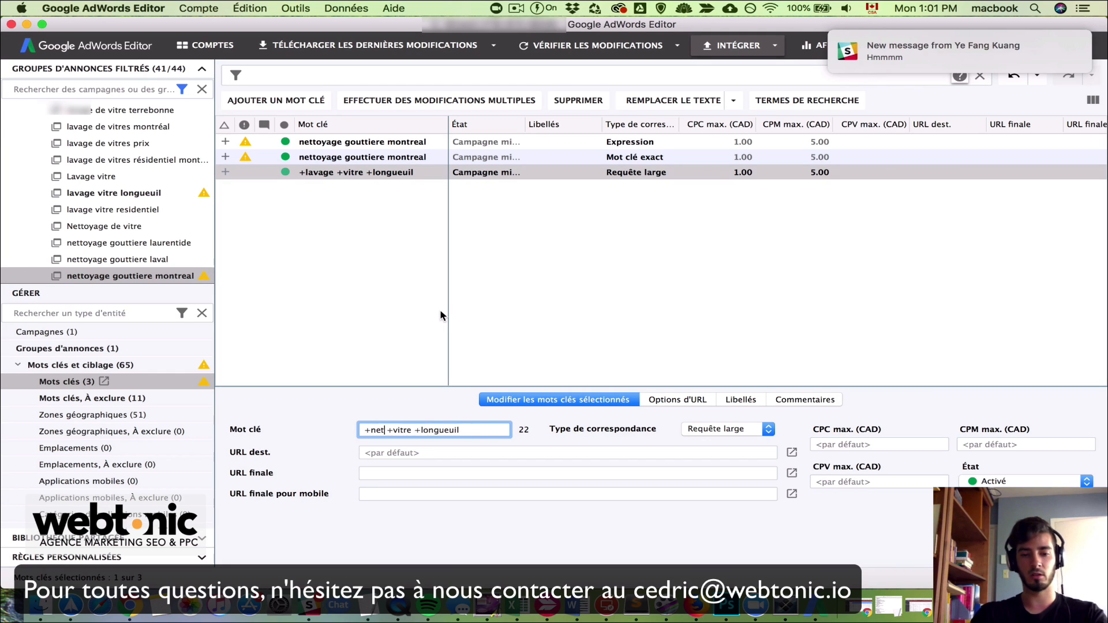
pyautogui.doubleClick(428, 431)
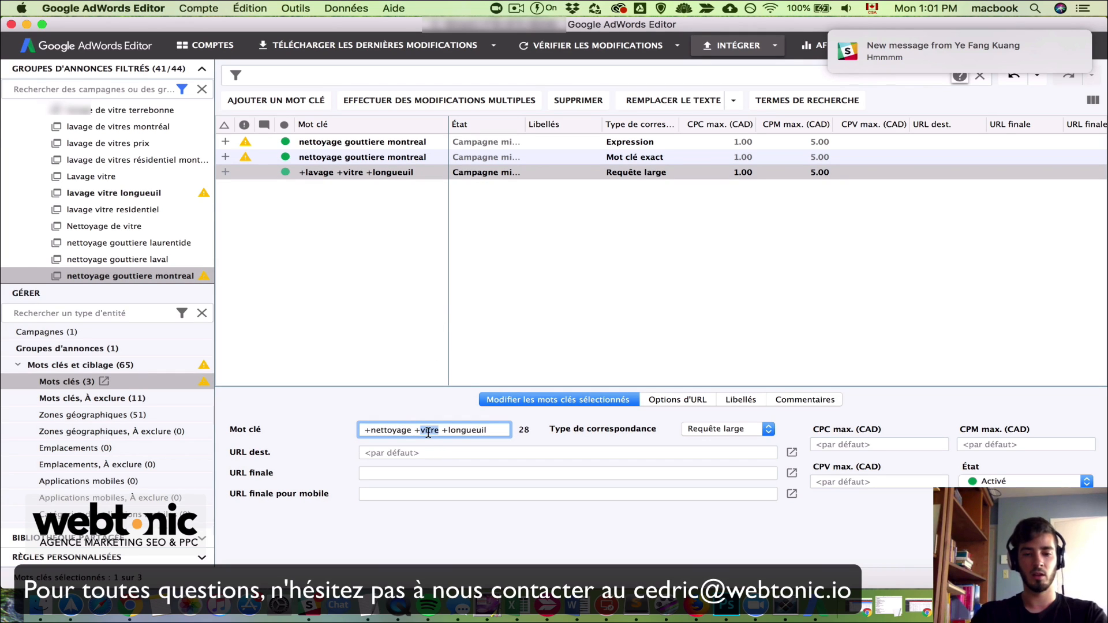
pyautogui.write('vi')
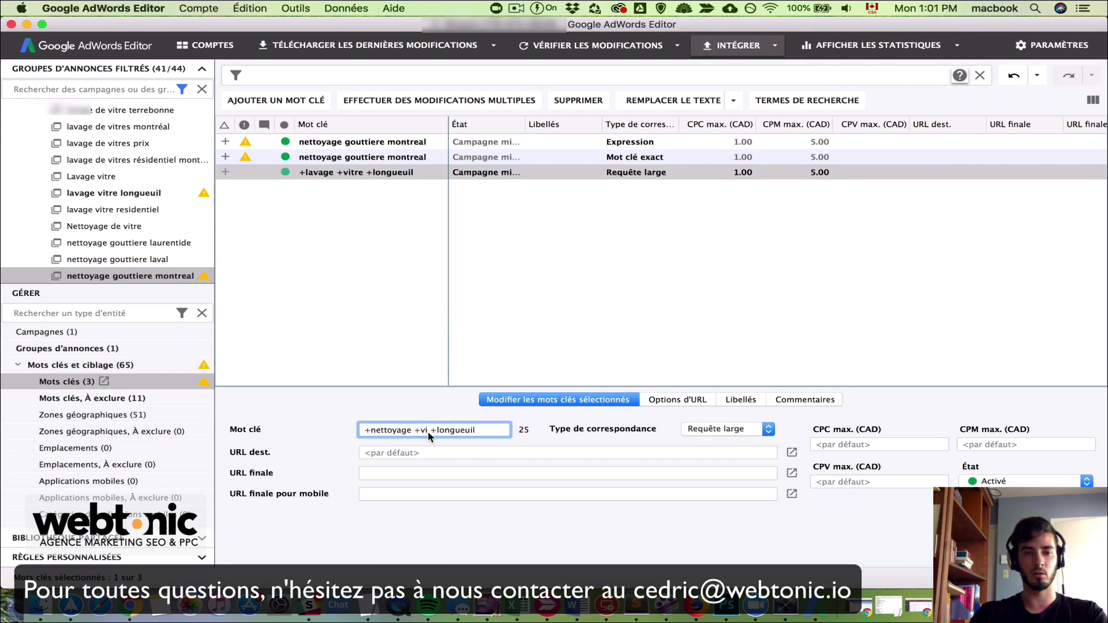
pyautogui.press('BackSpace')
pyautogui.press('BackSpace')
pyautogui.write('gouttiere')
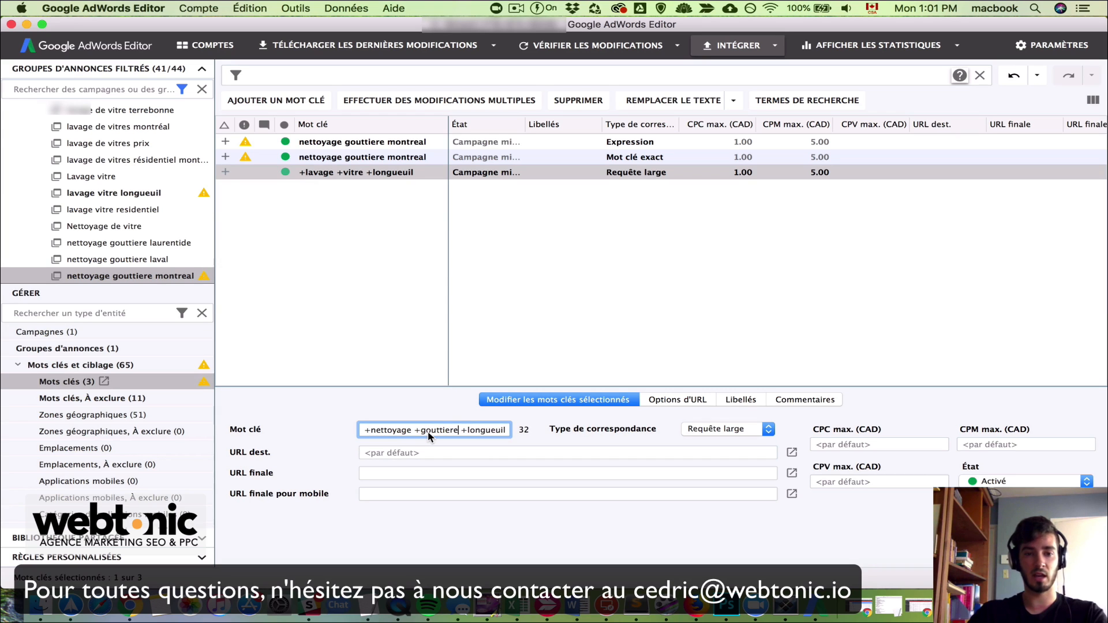
pyautogui.doubleClick(488, 431)
pyautogui.write('montreal')
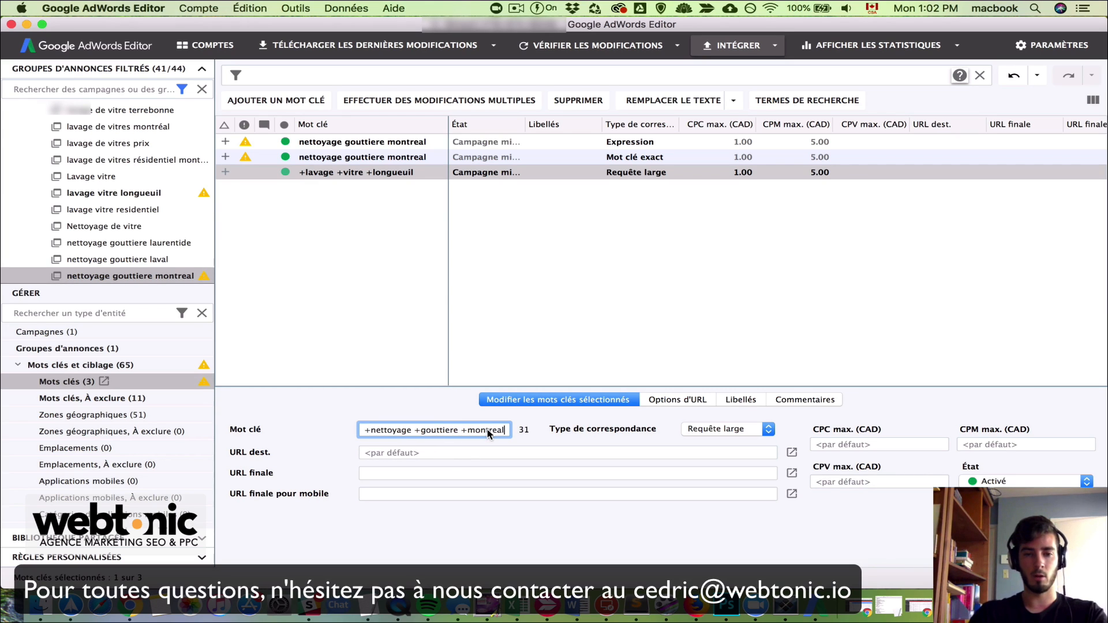
pyautogui.click(363, 256)
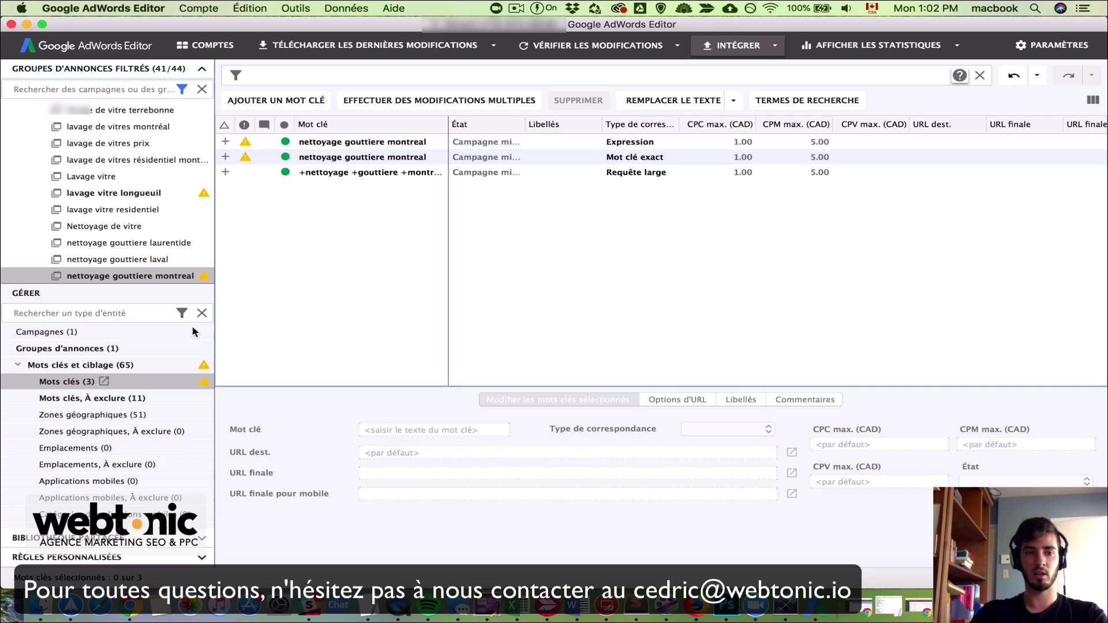
# Step: Open the ad group's expanded text ads and set Grand titre 1 of both ads to "nettoyage gouttiere montreal"
pyautogui.click(18, 365)
pyautogui.click(57, 420)
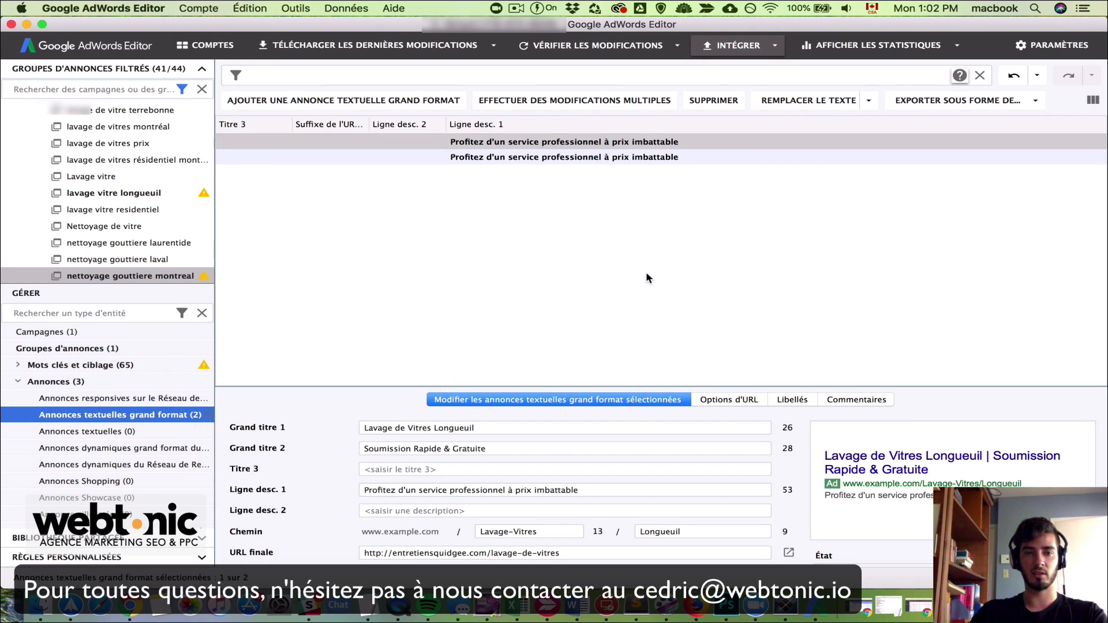
pyautogui.press('super+a')
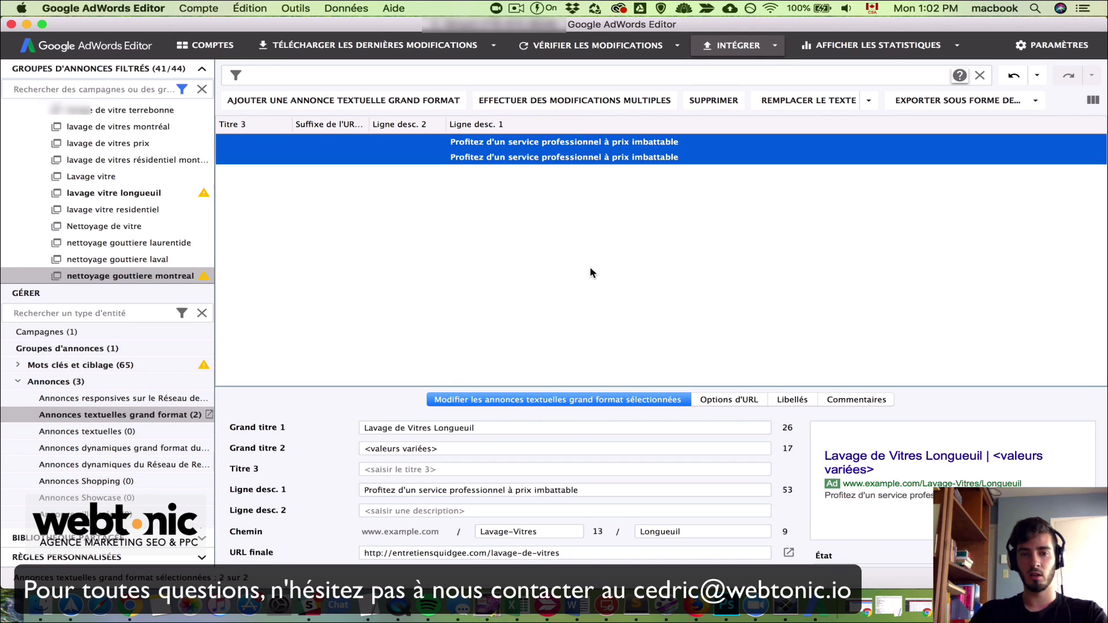
pyautogui.doubleClick(474, 427)
pyautogui.tripleClick(474, 427)
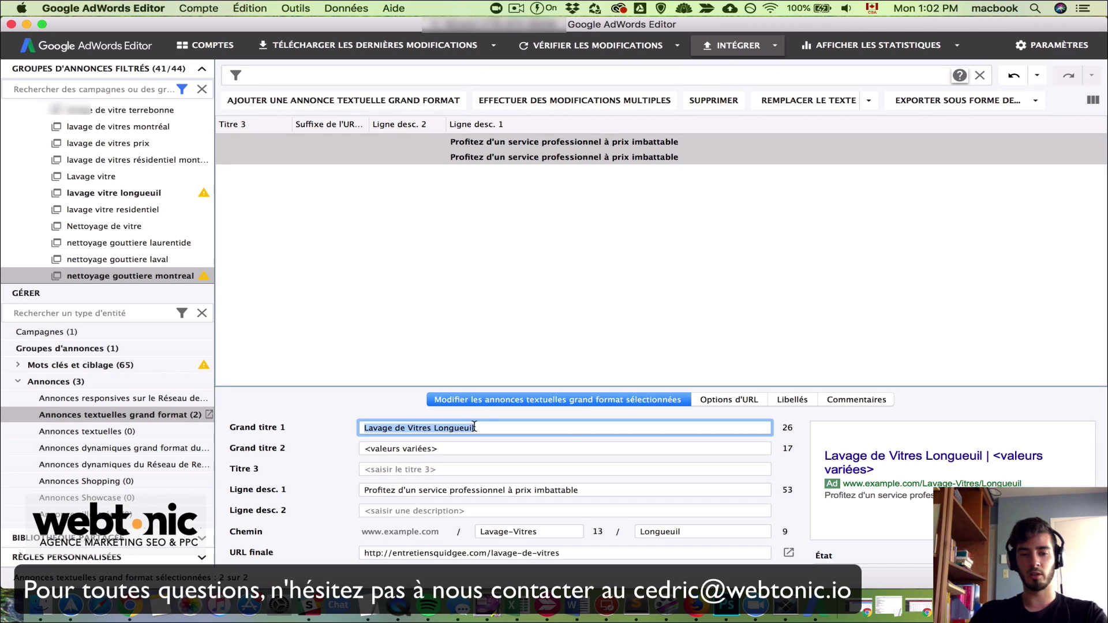
pyautogui.write('nettoyage gouttiere montreal')
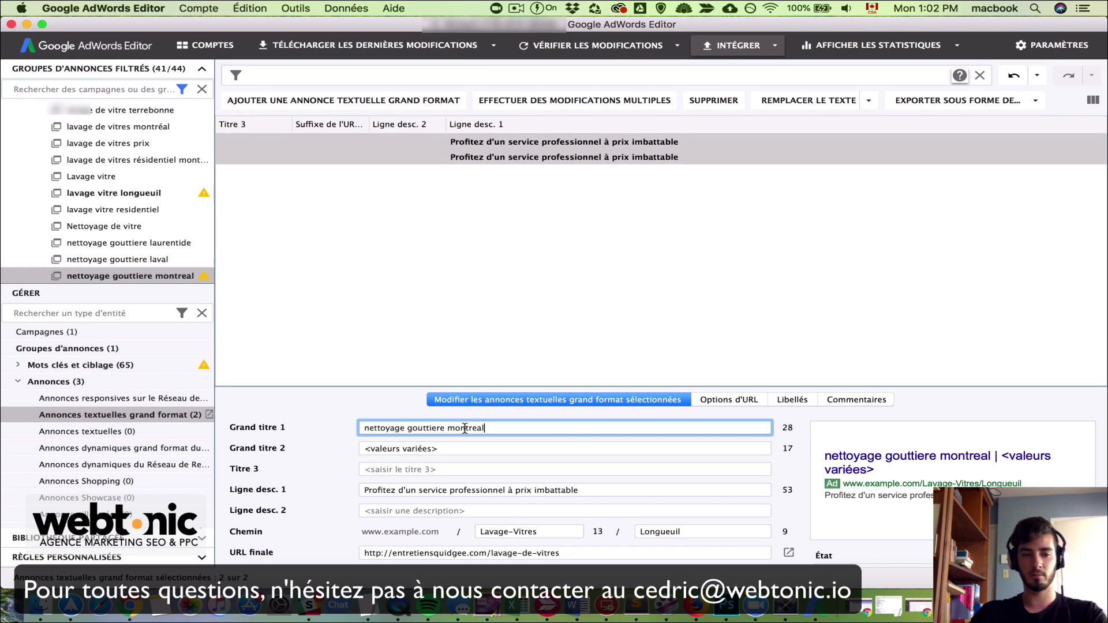
# Step: Correct the capitals and accents in Grand titre 1 and add "de", making it "Nettoyage de Gouttière Montréal"
pyautogui.press('BackSpace')
pyautogui.write('N')
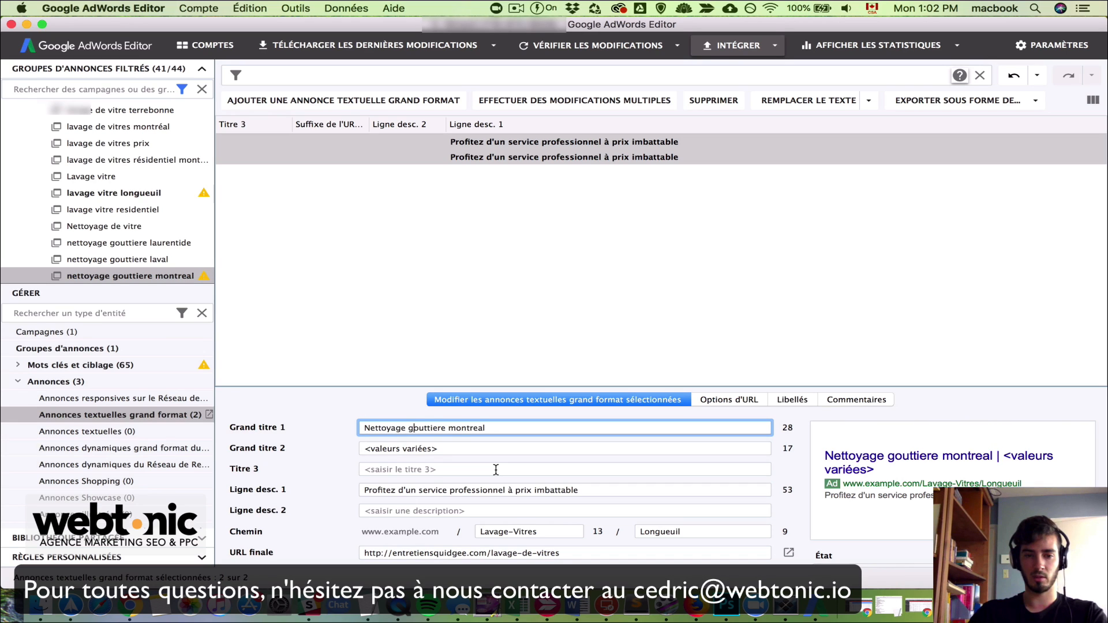
pyautogui.press('BackSpace')
pyautogui.write('de G')
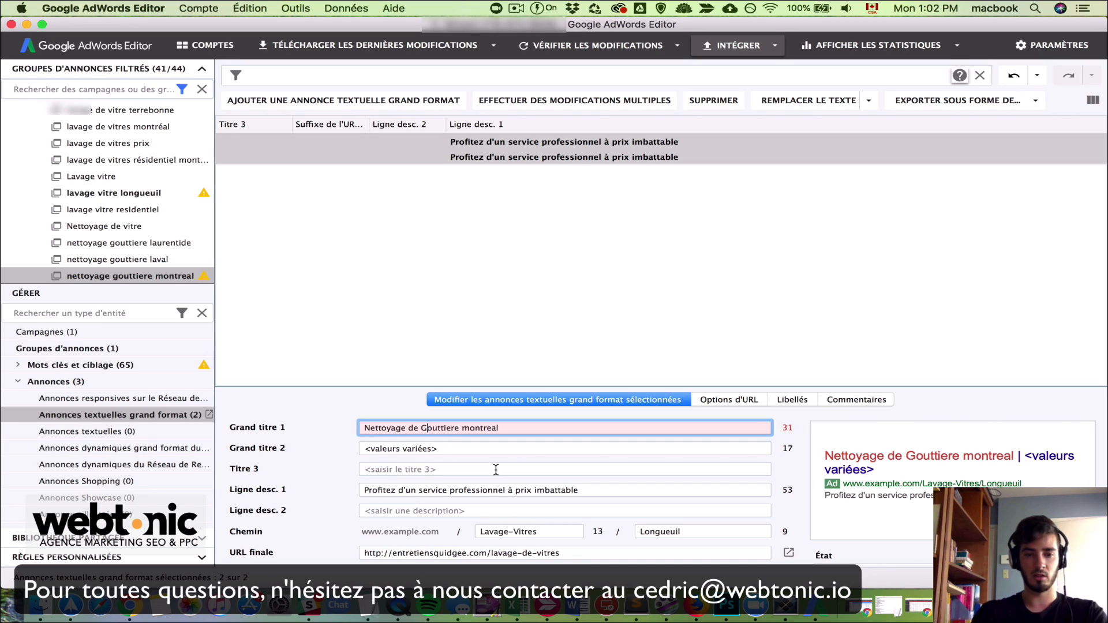
pyautogui.press('Delete')
pyautogui.write('è')
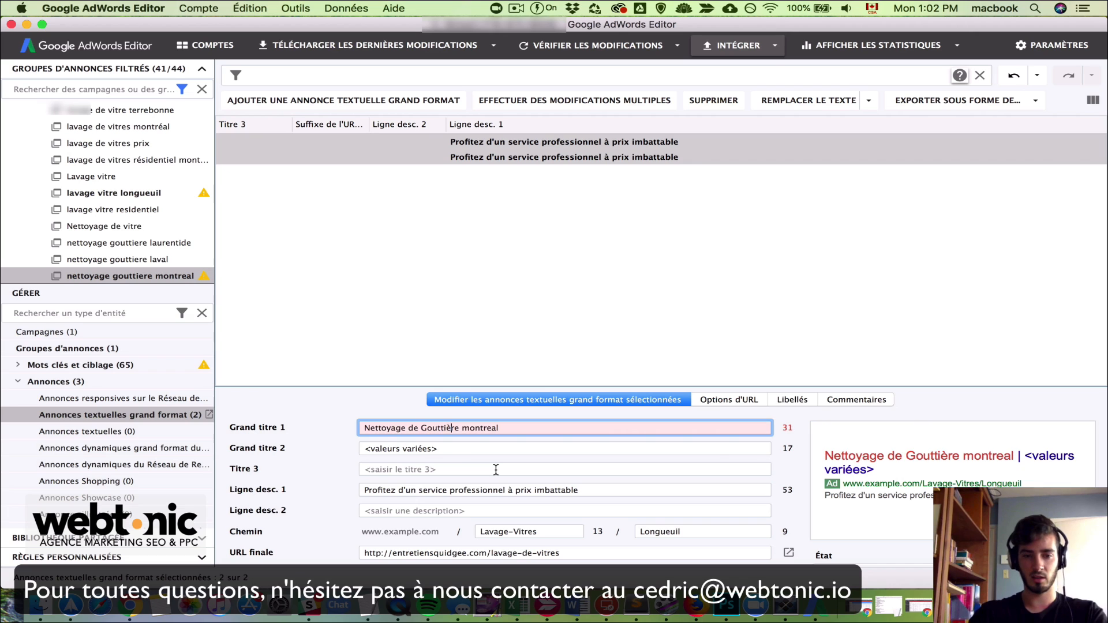
pyautogui.moveTo(511, 428); pyautogui.dragTo(461, 428)
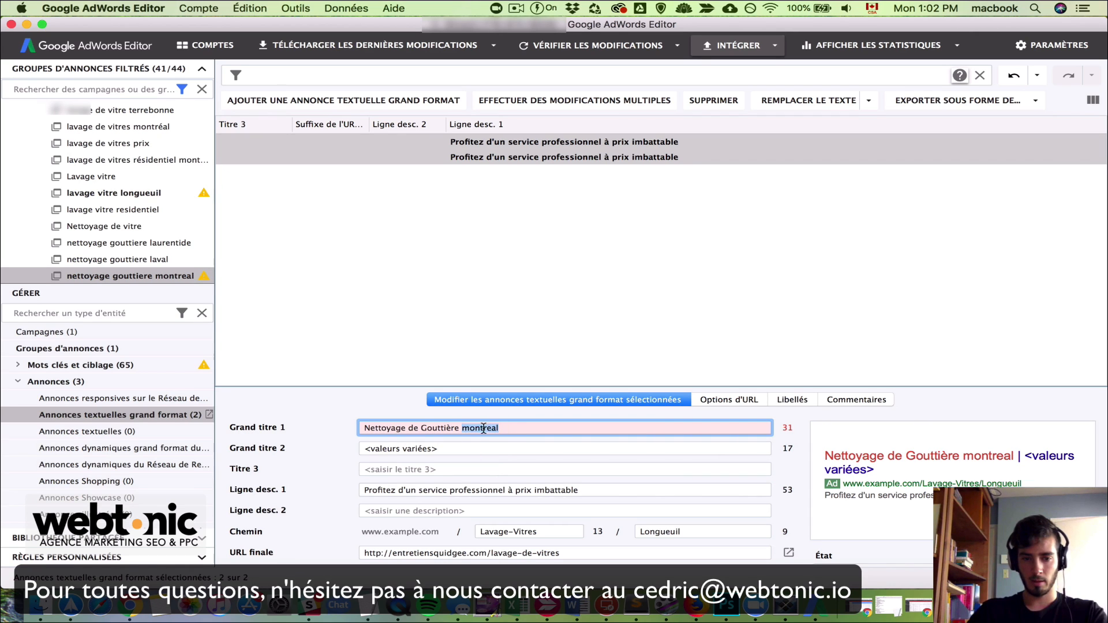
pyautogui.write('Montréal')
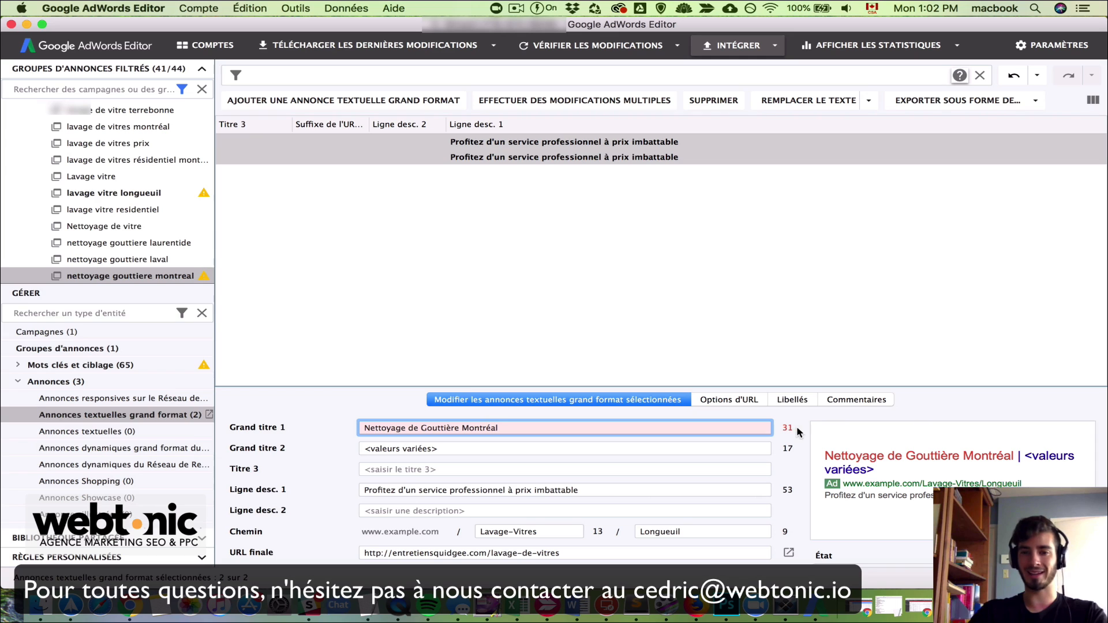
# Step: Drop "de" from Grand titre 1 and make the noun plural so it reads "Nettoyage Gouttières Montréal"
pyautogui.click(420, 428)
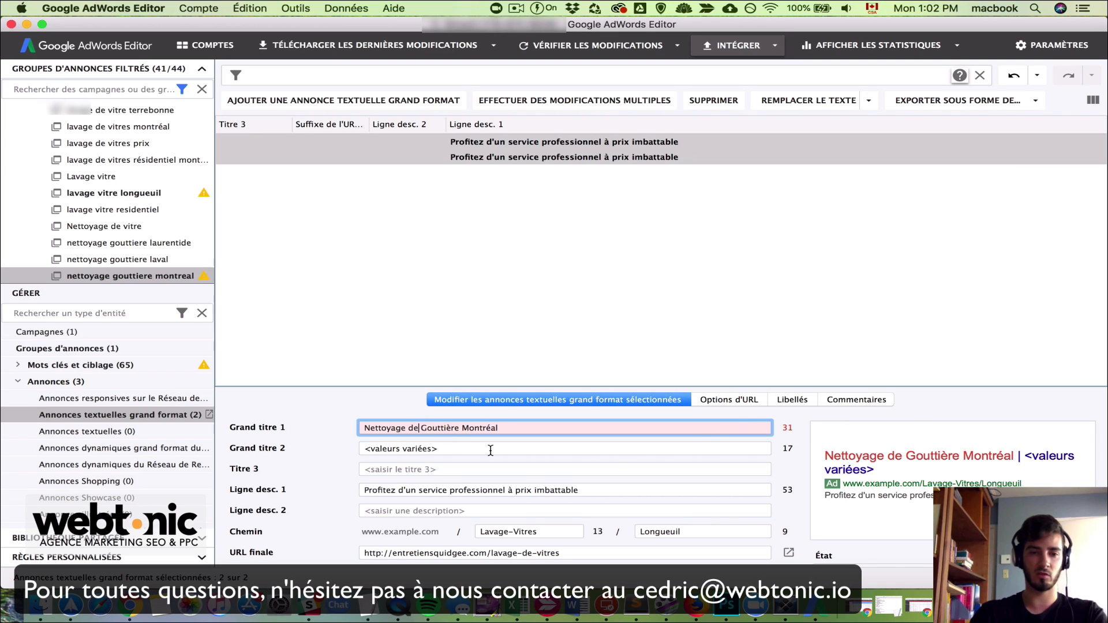
pyautogui.press('BackSpace')
pyautogui.press('BackSpace')
pyautogui.press('BackSpace')
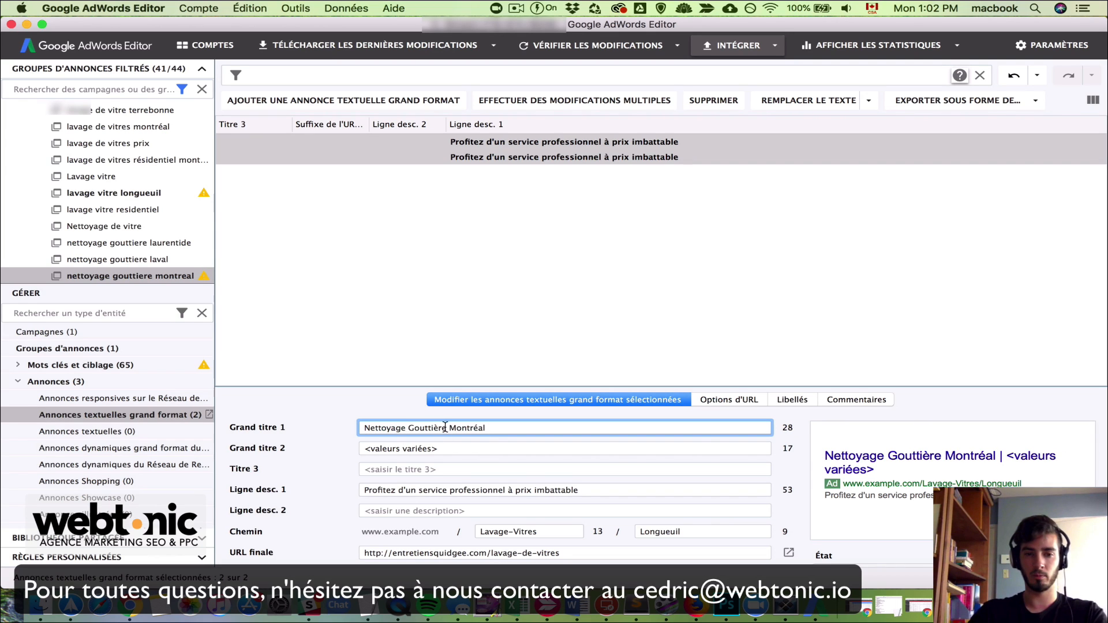
pyautogui.click(447, 427)
pyautogui.write('s')
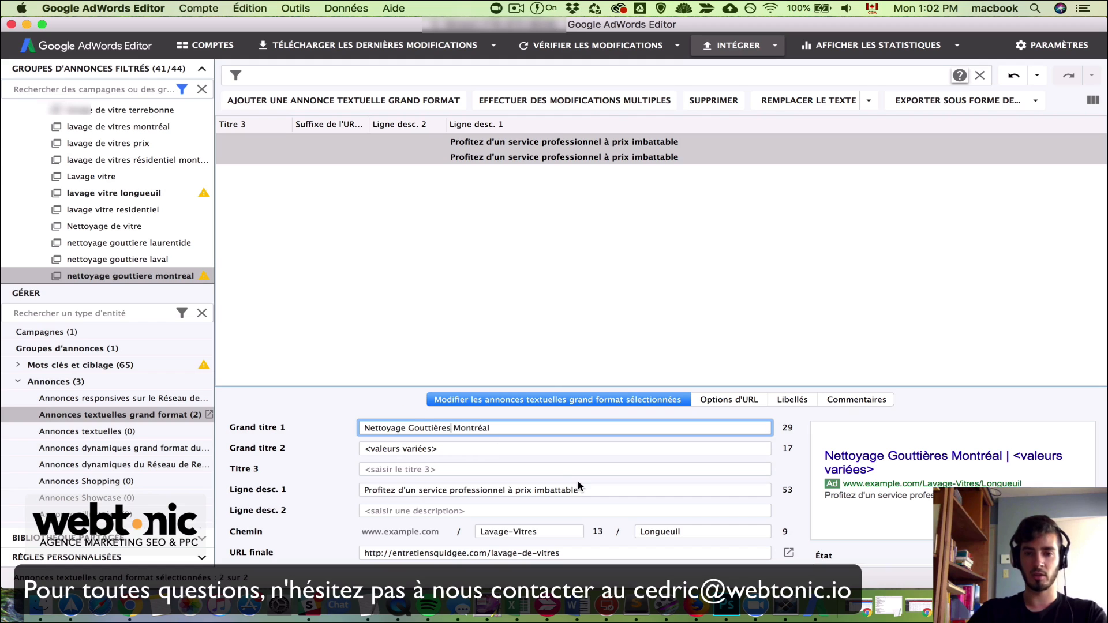
# Step: Set the display path of both ads to "Nettoyage-Gouttières" in the first part and "Montreal" in the second
pyautogui.click(518, 534)
pyautogui.press('super+a')
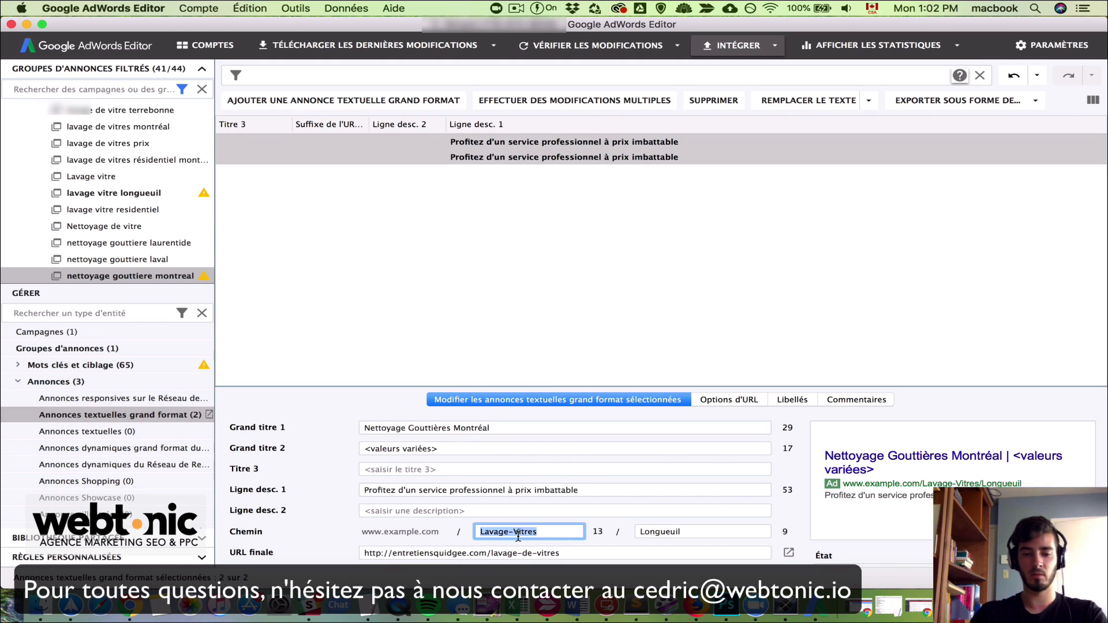
pyautogui.write('Nettoyage')
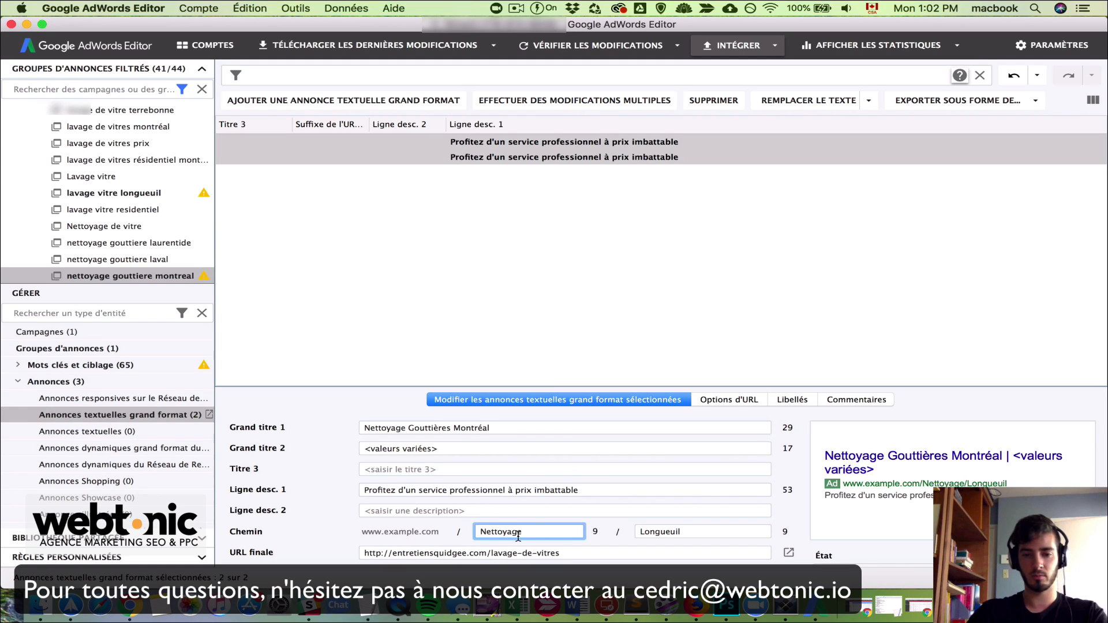
pyautogui.doubleClick(657, 532)
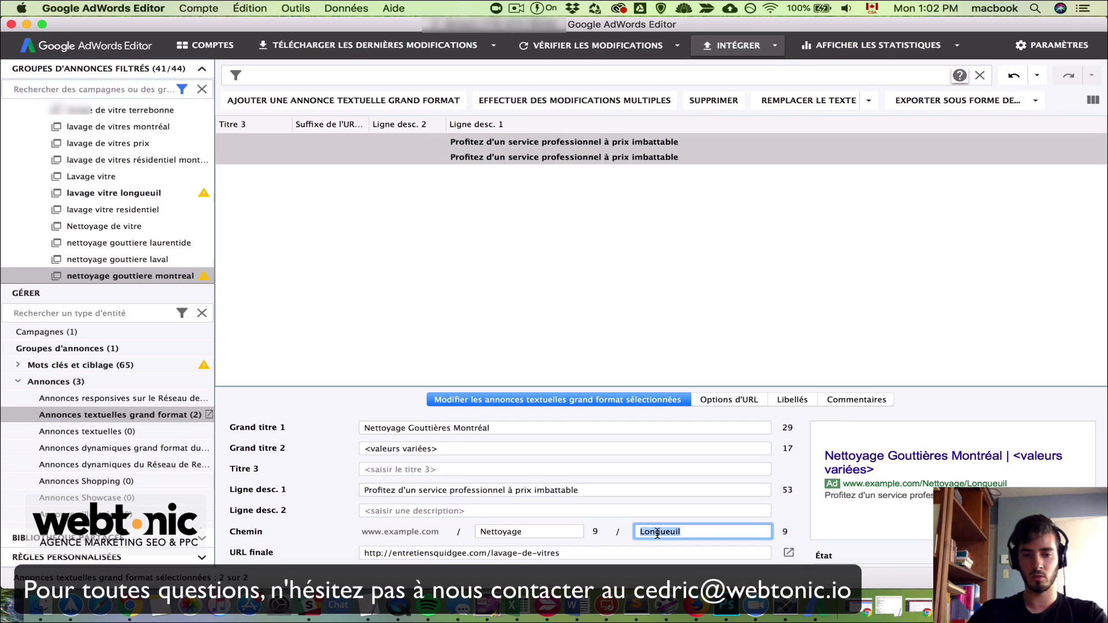
pyautogui.doubleClick(549, 532)
pyautogui.press('Right')
pyautogui.write('-')
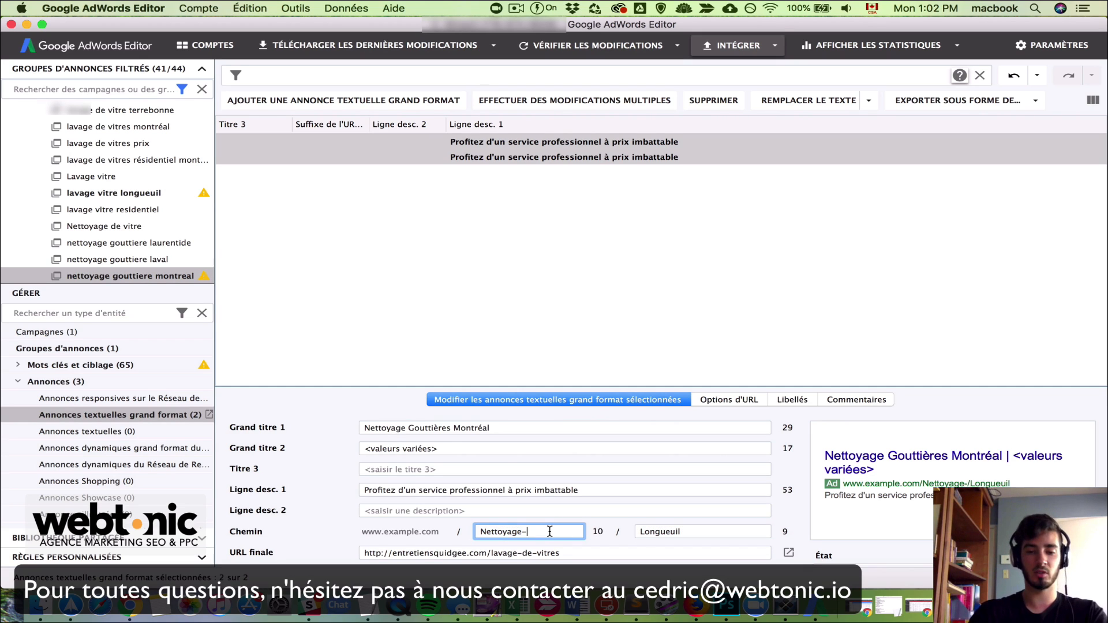
pyautogui.write('Gouttières')
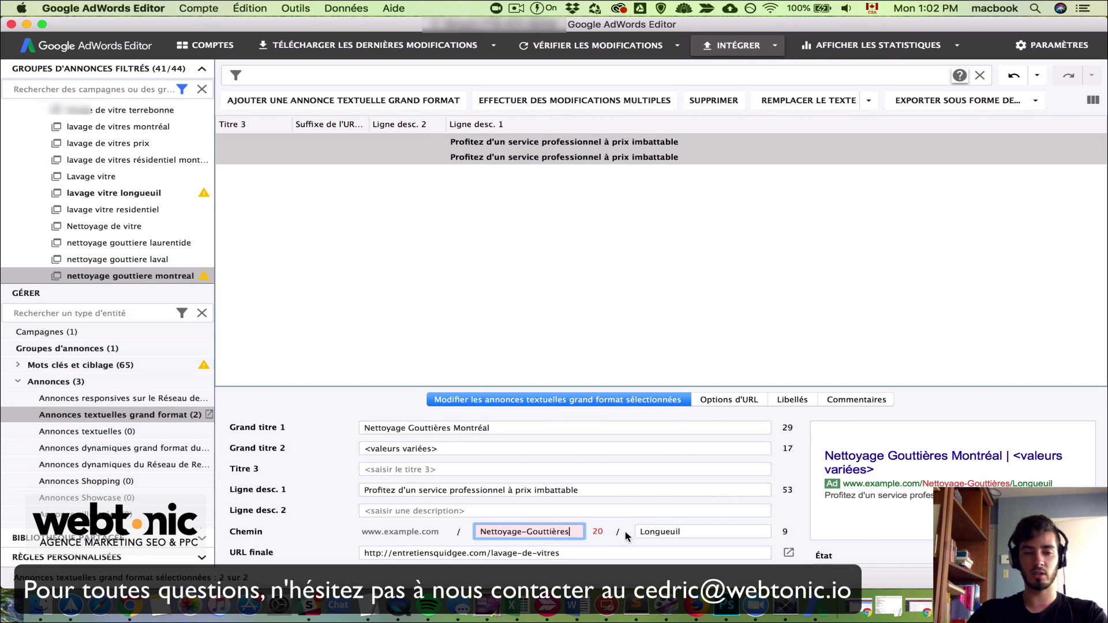
pyautogui.doubleClick(644, 531)
pyautogui.write('Montreal')
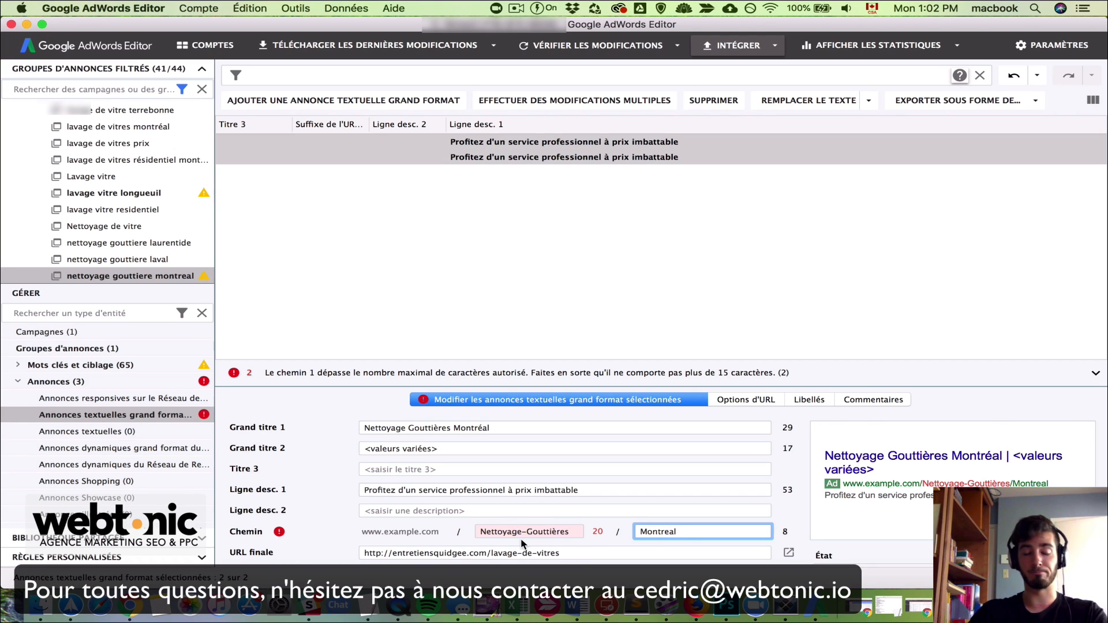
# Step: Shorten the first part of both ads' display path to "Gouttières"
pyautogui.moveTo(523, 531); pyautogui.dragTo(430, 534)
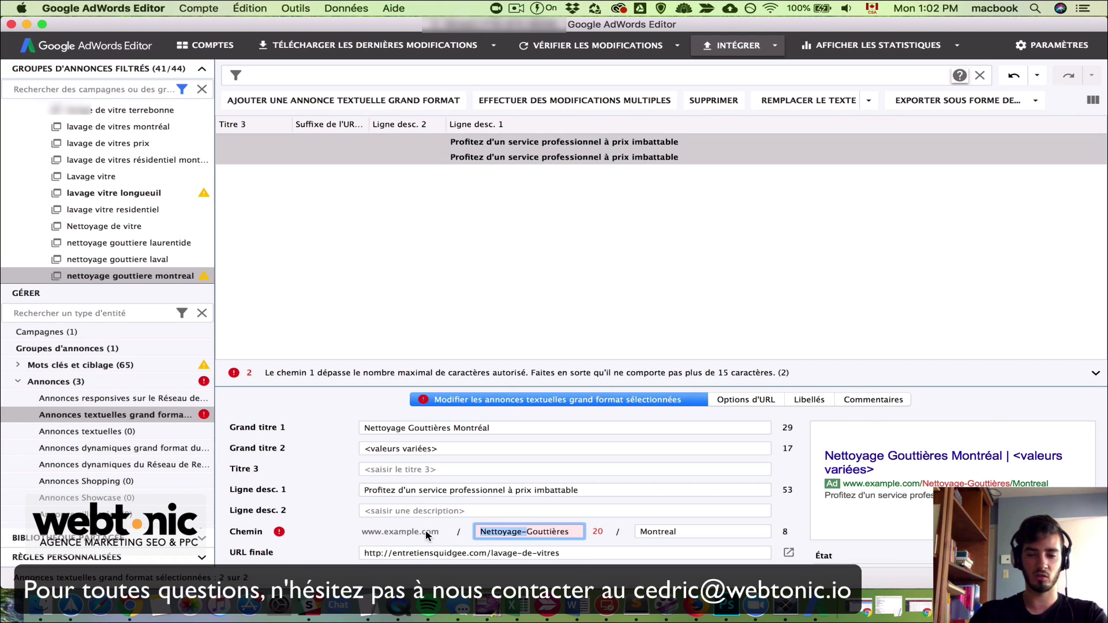
pyautogui.press('BackSpace')
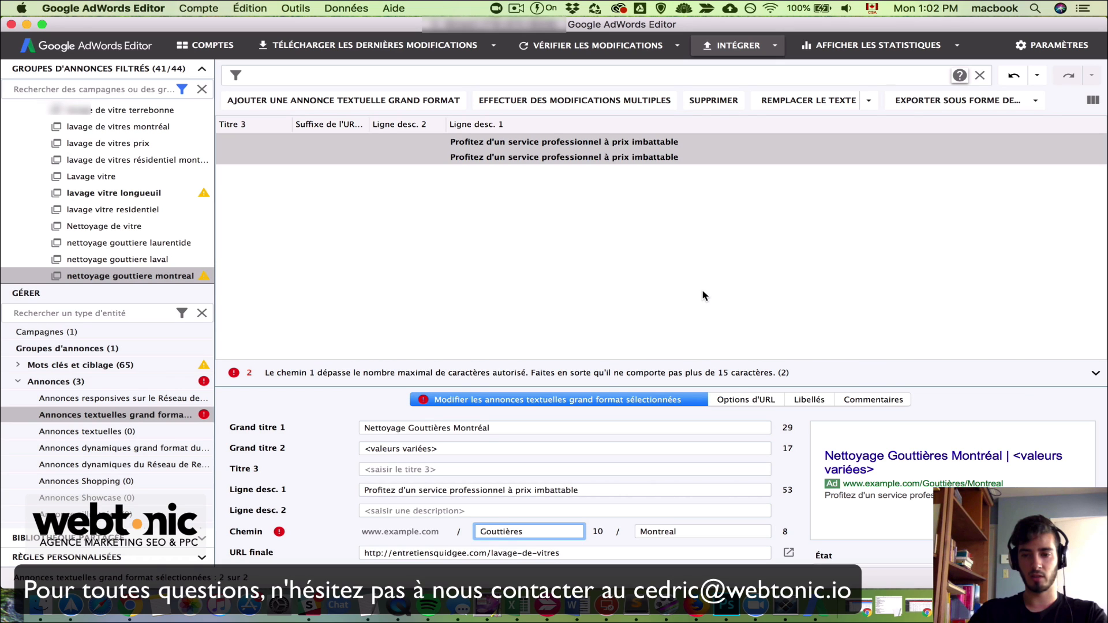
pyautogui.click(702, 292)
pyautogui.click(616, 143)
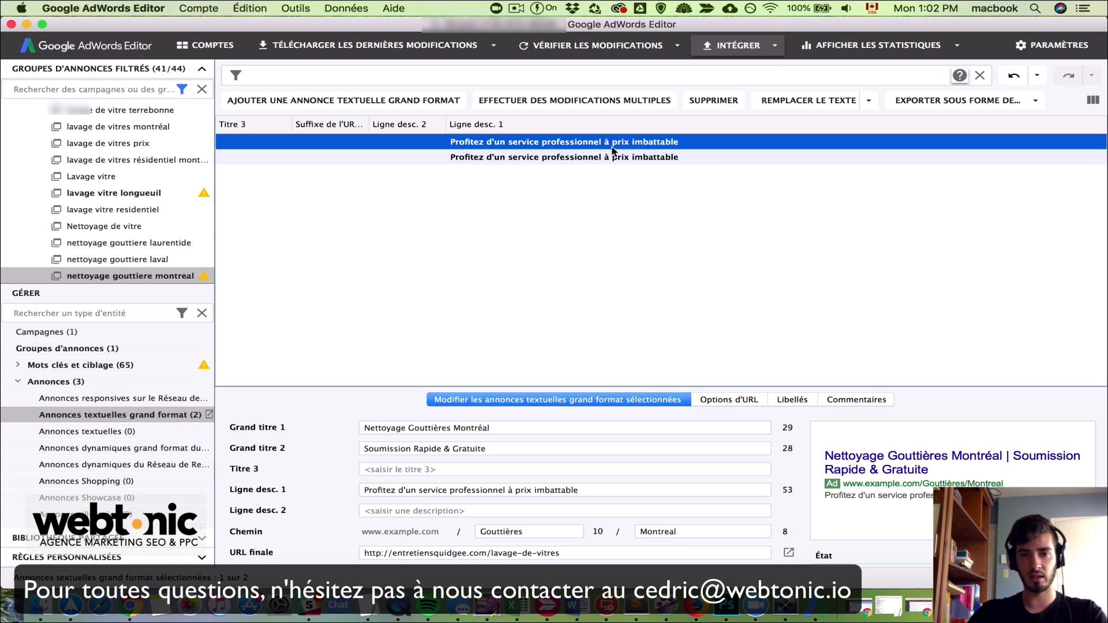
pyautogui.press('super+a')
pyautogui.hscroll(2, 607, 186)
pyautogui.scroll(-1, 430, 539)
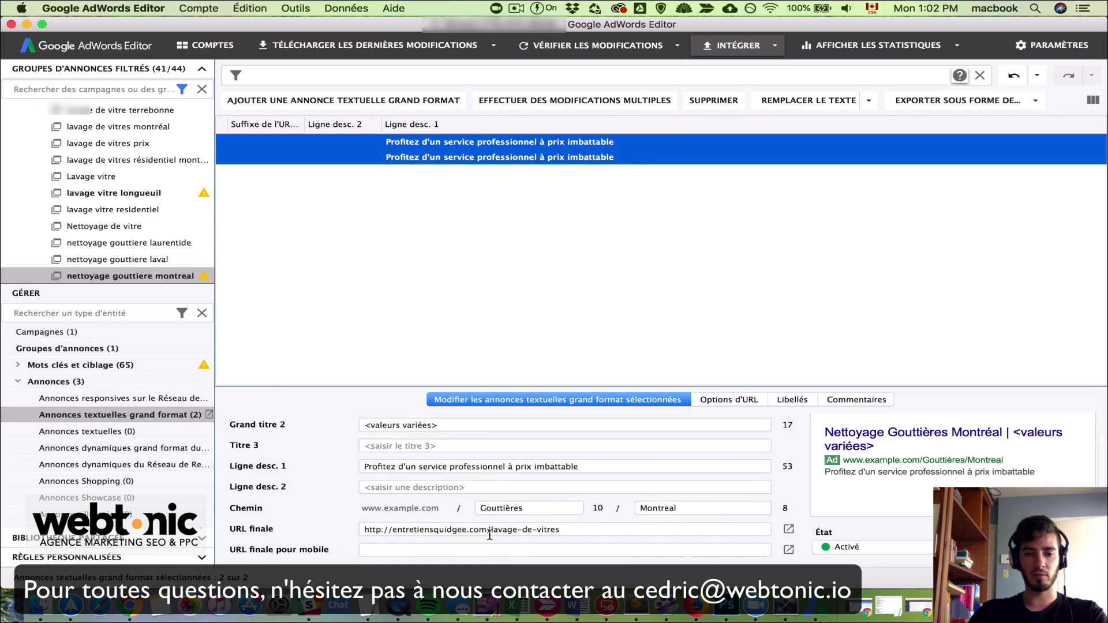
pyautogui.moveTo(491, 531); pyautogui.dragTo(516, 530)
pyautogui.click(580, 531)
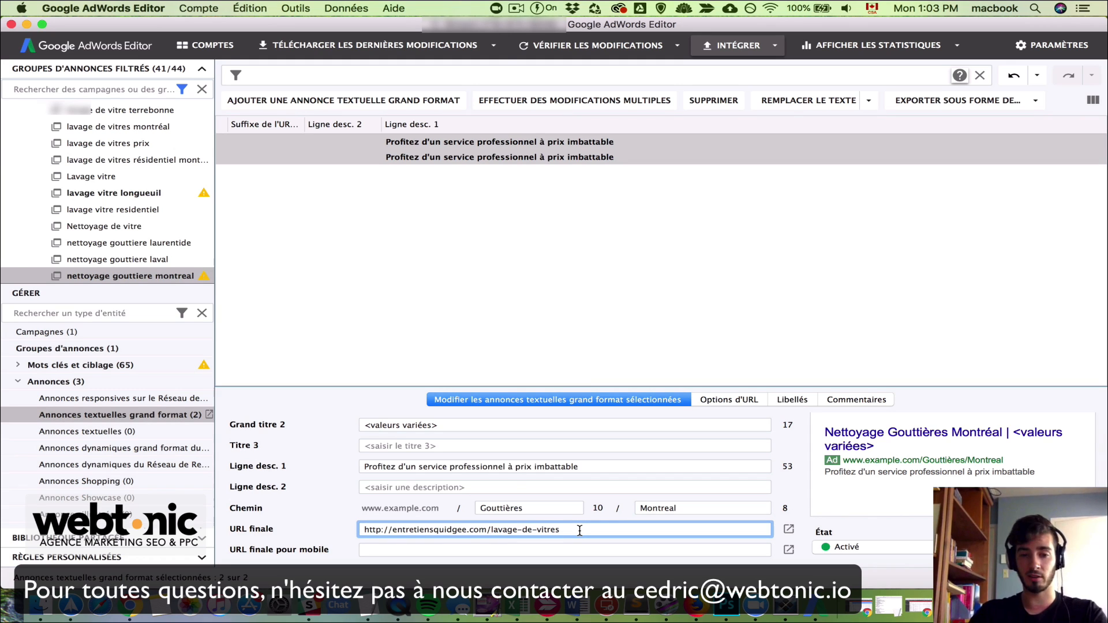
pyautogui.moveTo(579, 530); pyautogui.dragTo(492, 532)
pyautogui.press('BackSpace')
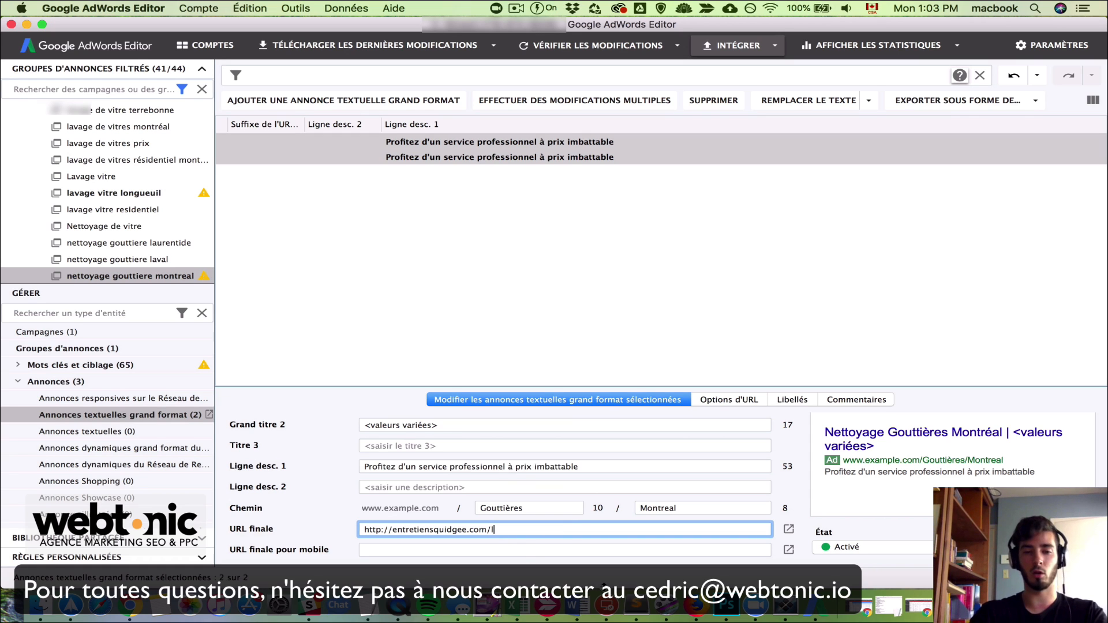
pyautogui.click(511, 290)
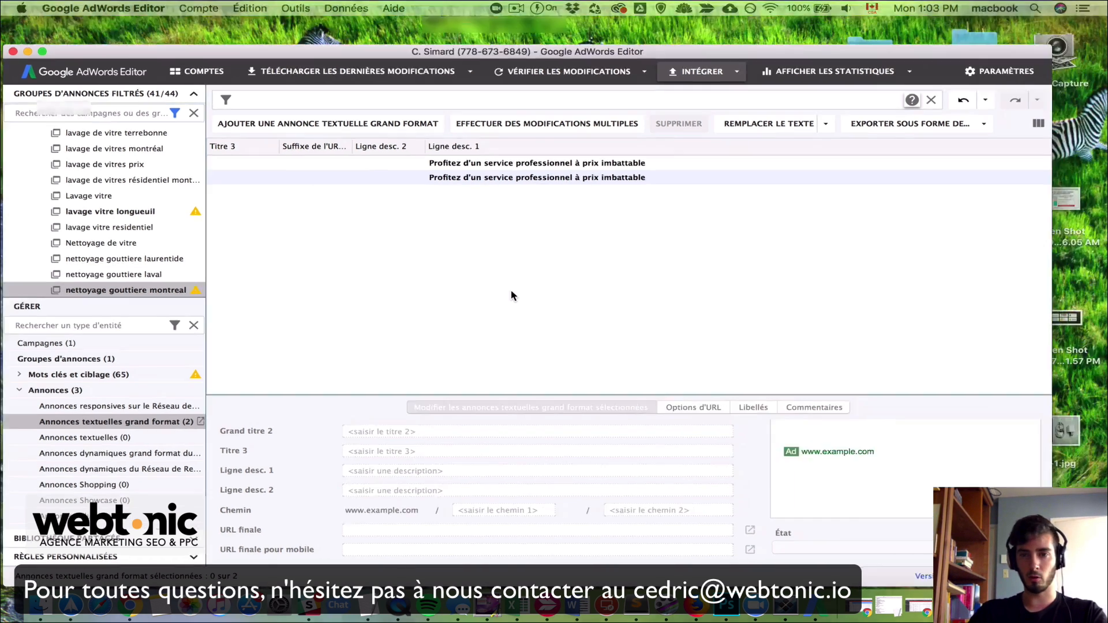
# Step: Check the noted keywords in TextEdit, return to Google AdWords Editor and publish the local changes for all campaigns, closing the summary
pyautogui.hotkey('ctrl', 'Up')
pyautogui.click(905, 244)
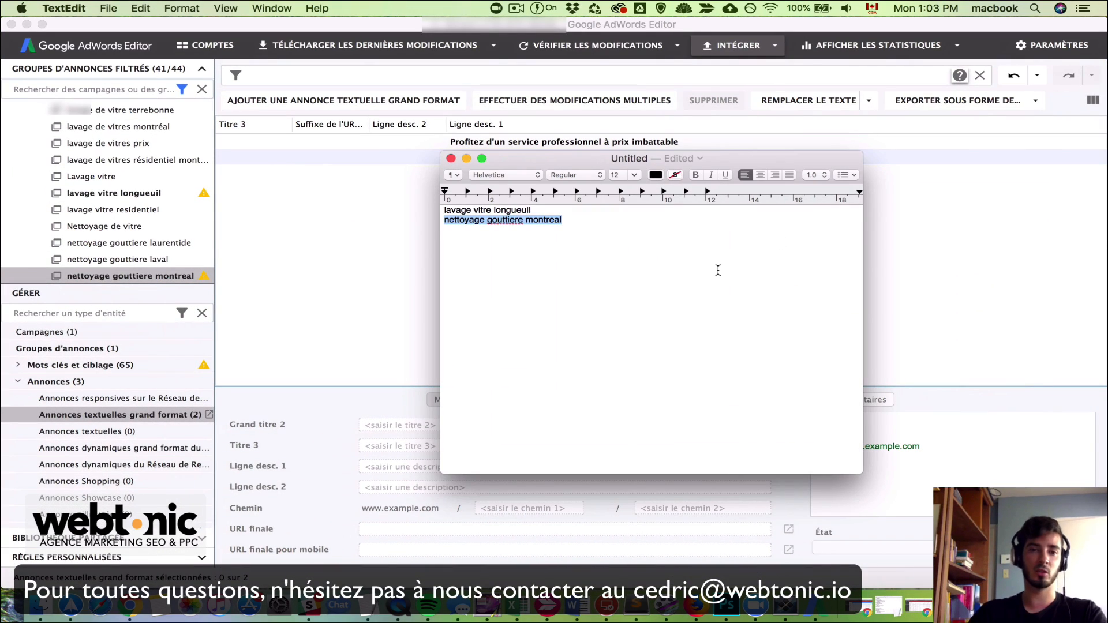
pyautogui.click(383, 269)
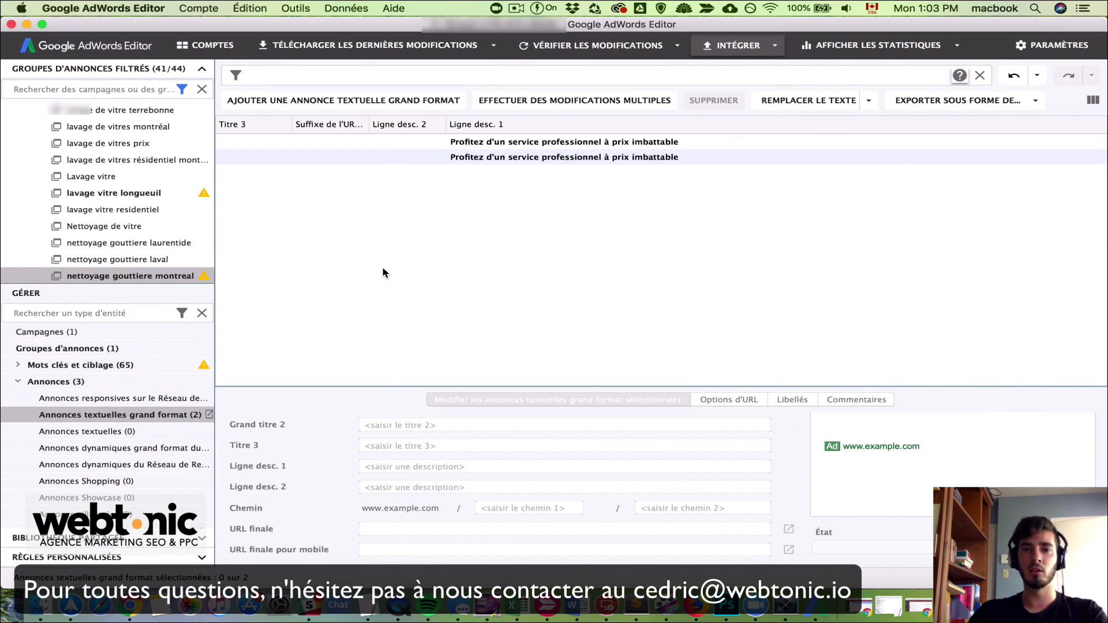
pyautogui.click(774, 46)
pyautogui.click(757, 65)
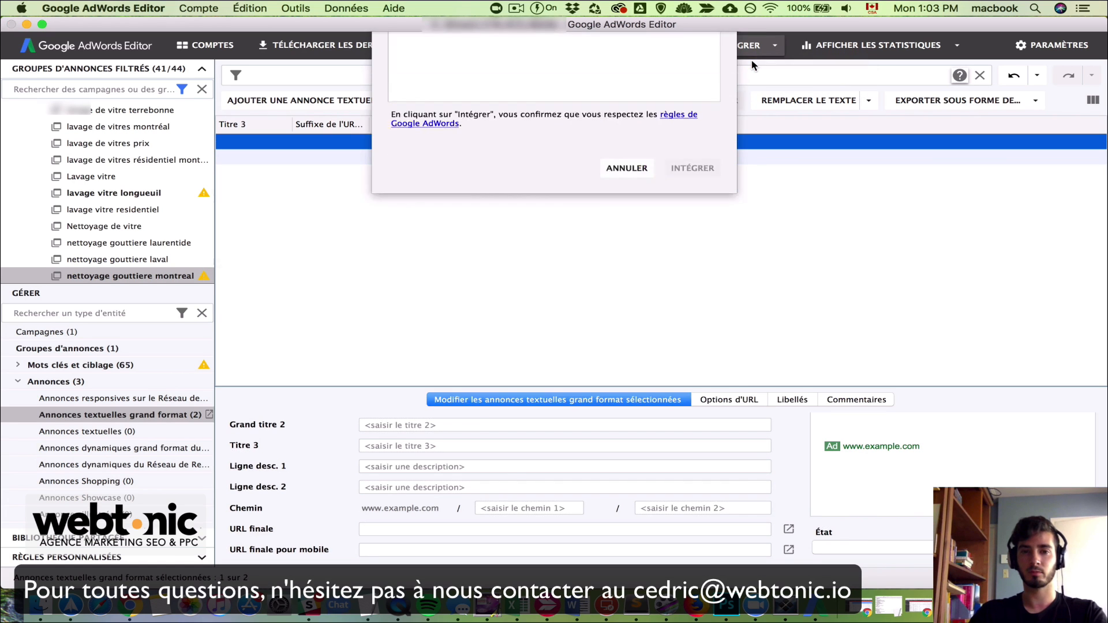
pyautogui.click(448, 66)
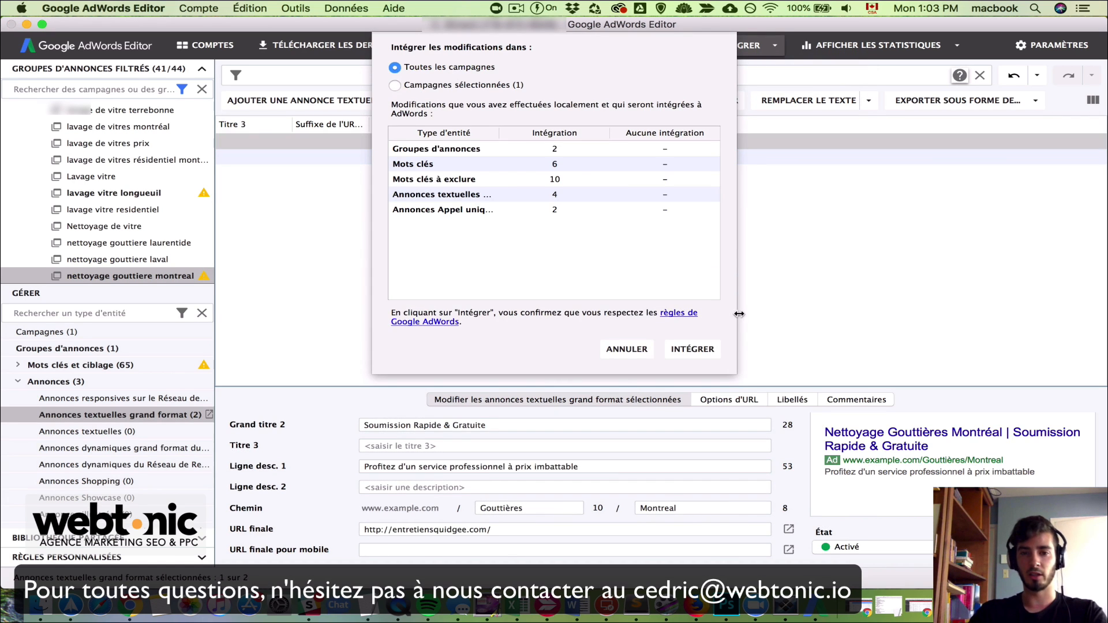
pyautogui.click(692, 350)
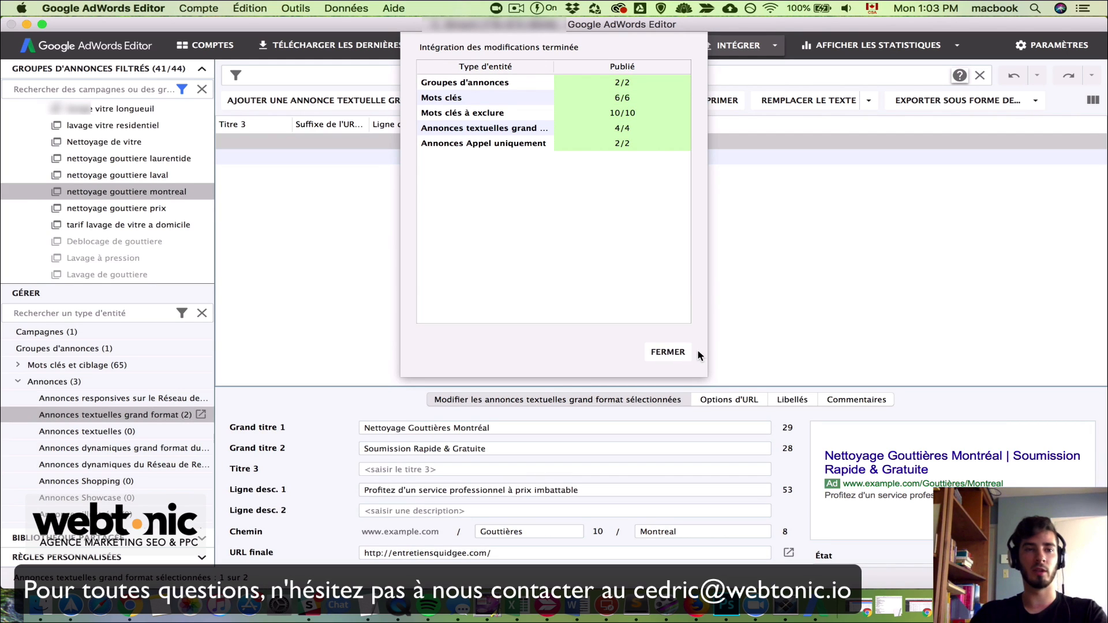
pyautogui.click(668, 352)
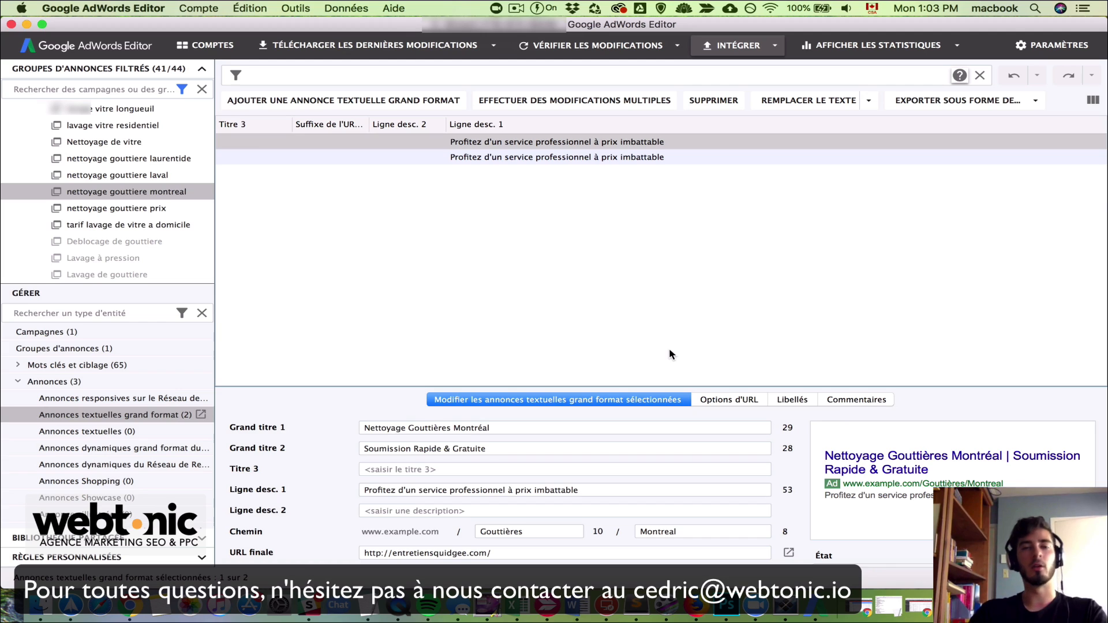